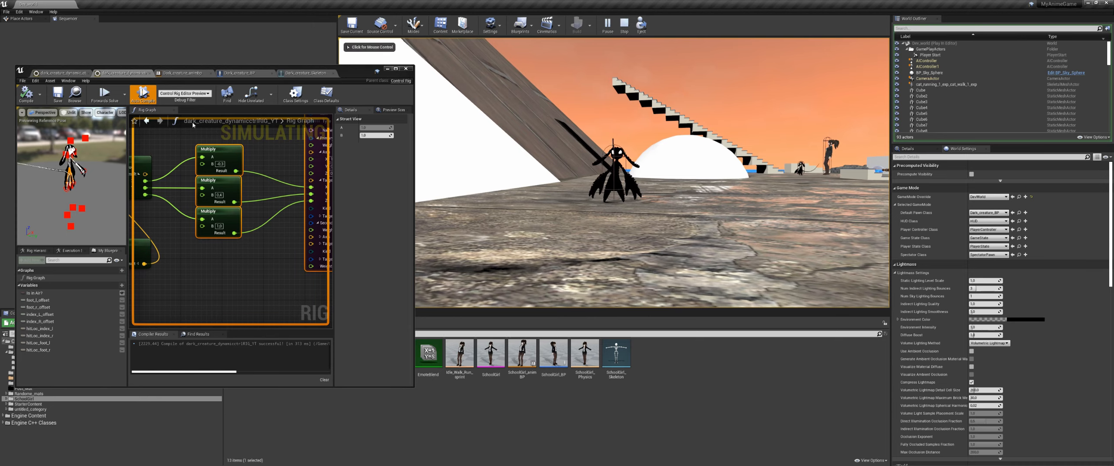
Set the debug filter to the rig running in the Dark_creature_BP instance and frame the creature closely in the preview
click(187, 94)
click(209, 121)
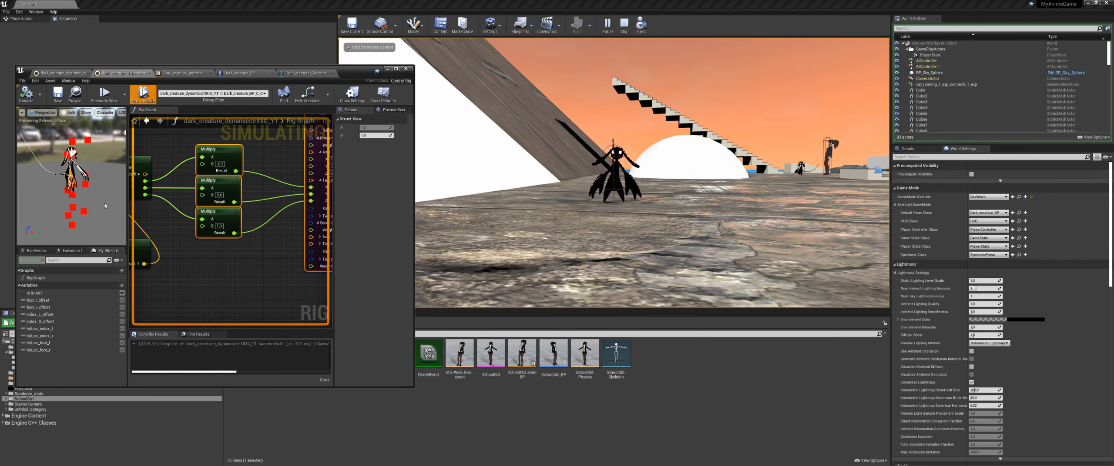
alt+drag(94, 201, 48, 179)
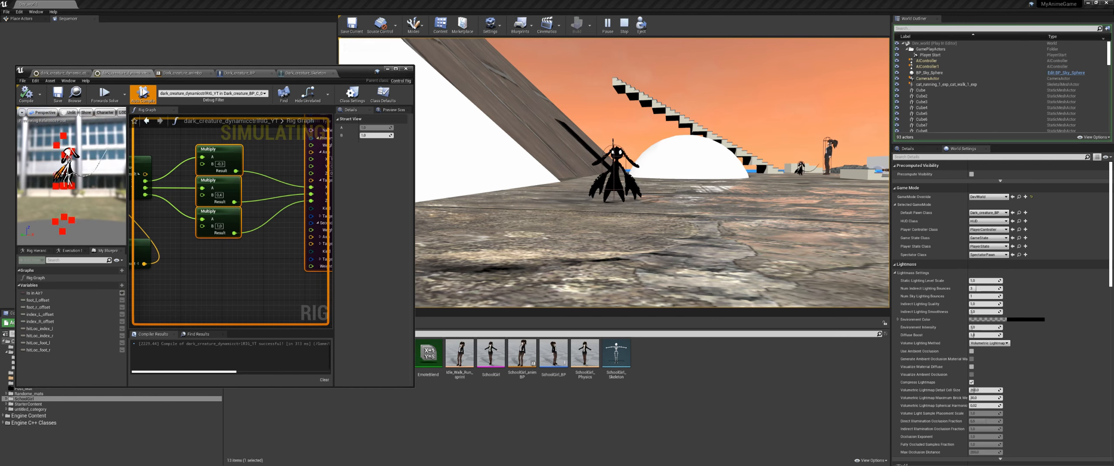
alt+right_drag(83, 191, 95, 191)
alt+drag(96, 178, 101, 191)
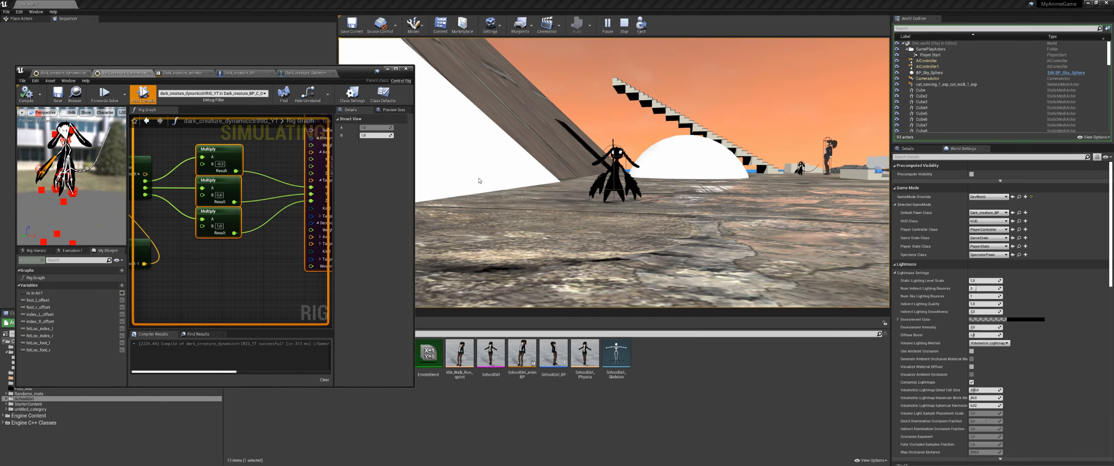
Move the creature around the level in the running game to check how its rig responds on the slope
click(492, 192)
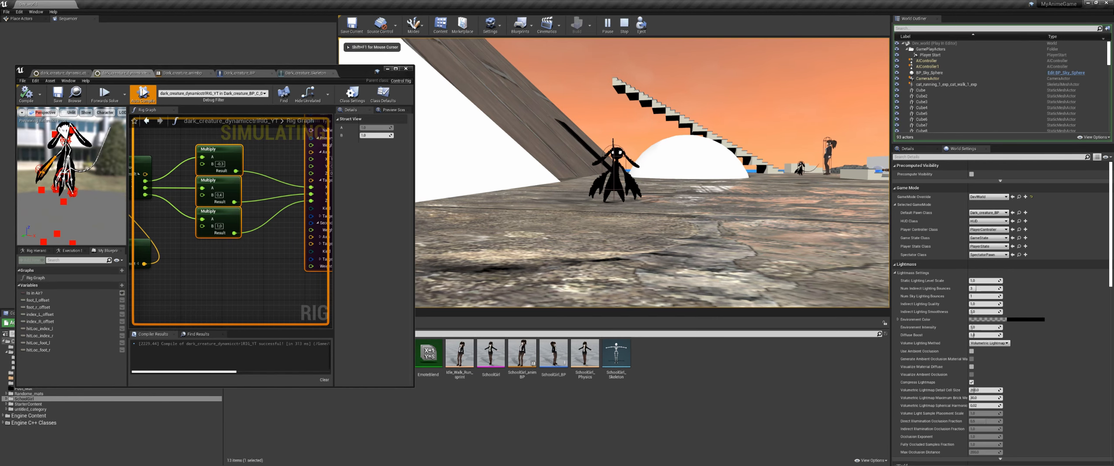
key(s)
key(w)
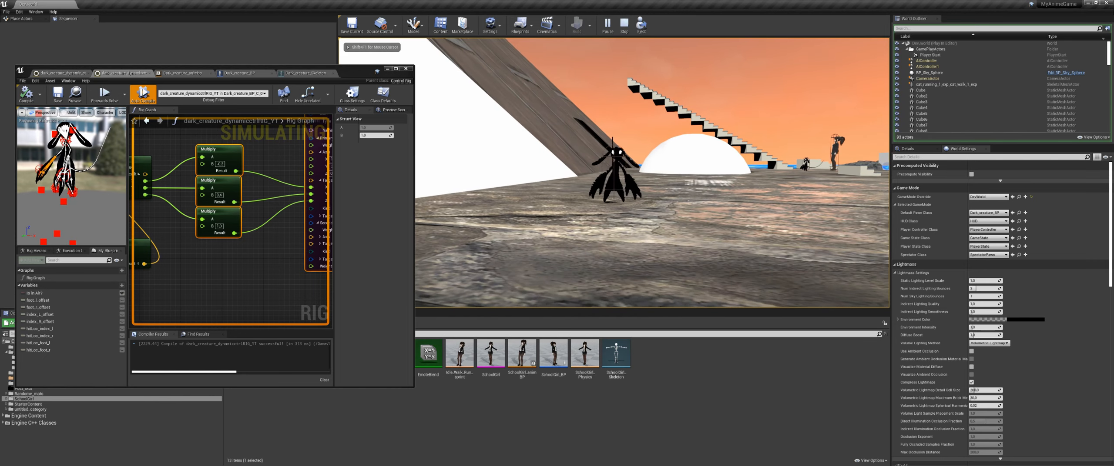
key(a)
key(d)
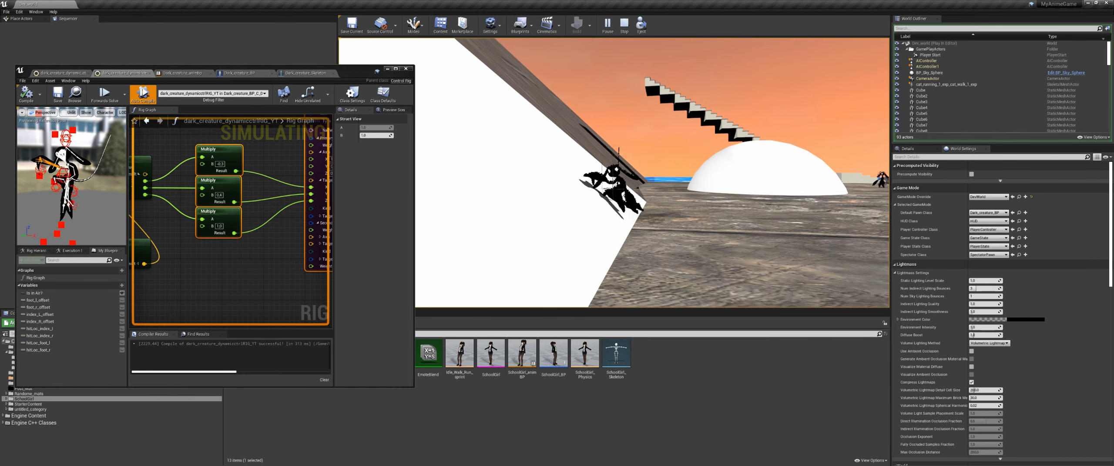
key(s)
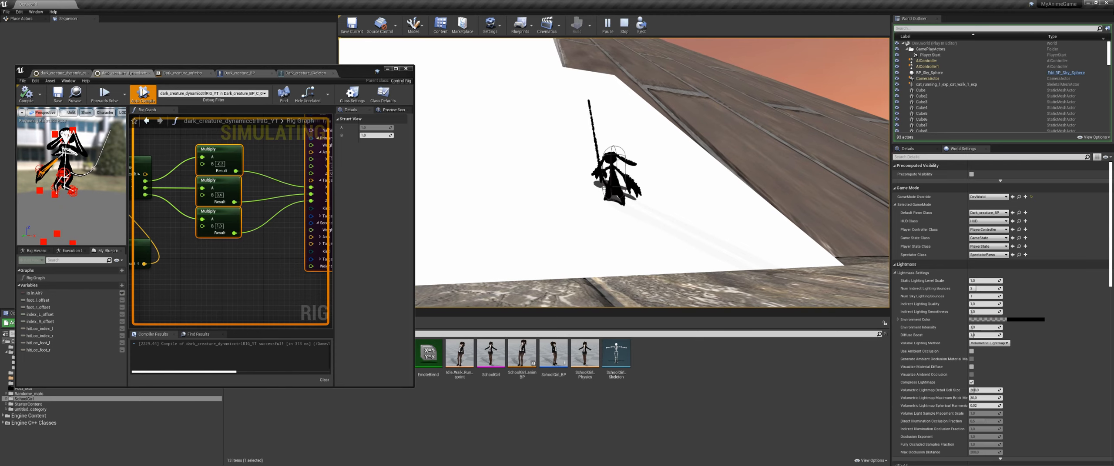
Release the game's mouse capture and examine the Minimum node fed by the index_L_offset and index_R_offset getters
key(shift+F1)
scroll(270, 233, down, 6)
click(266, 231)
right_drag(266, 231, 238, 281)
scroll(216, 194, up, 3)
right_drag(261, 216, 254, 255)
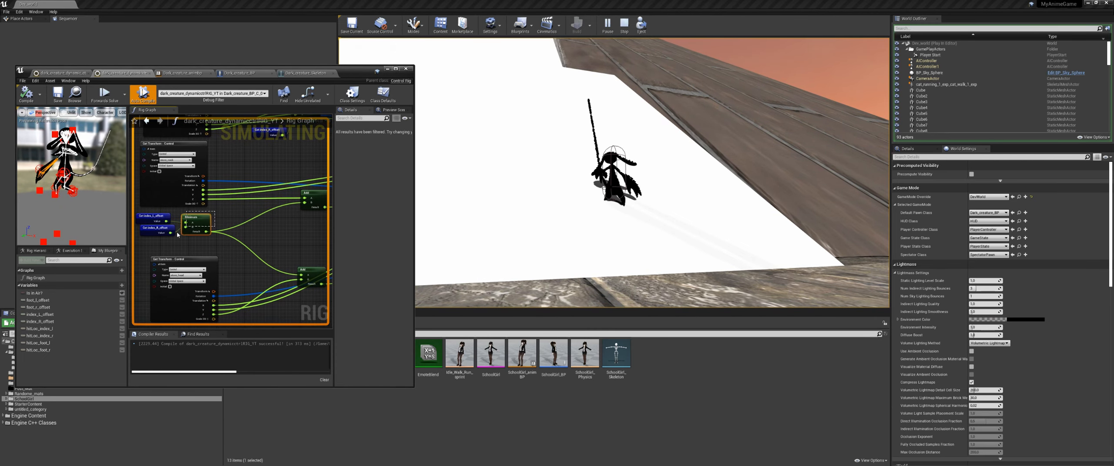
Return control to the game and walk the creature sideways to observe its pose while moving
click(472, 228)
key(a)
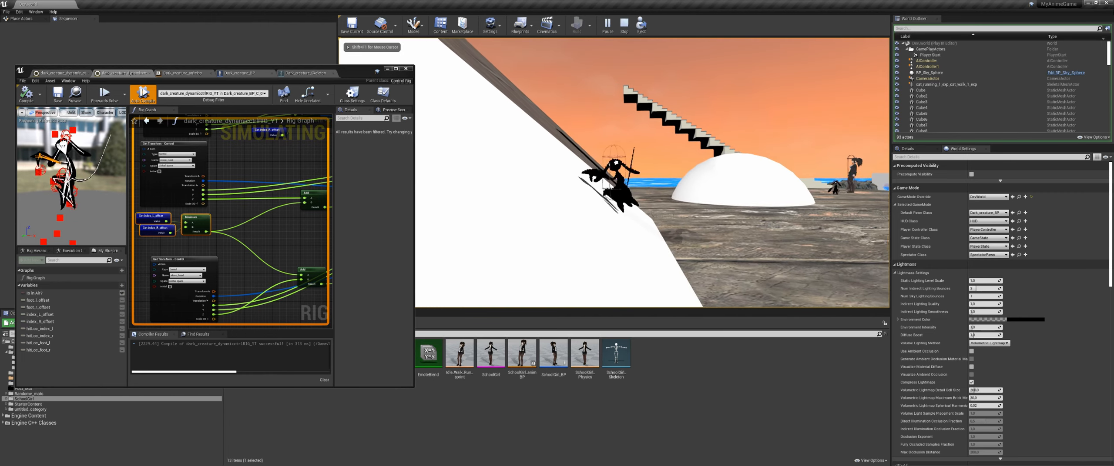
key(d)
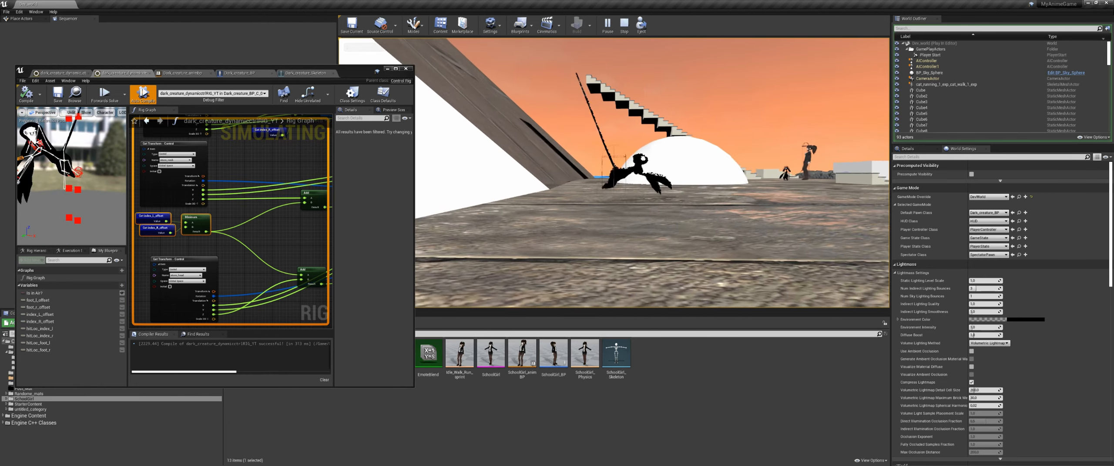
key(a)
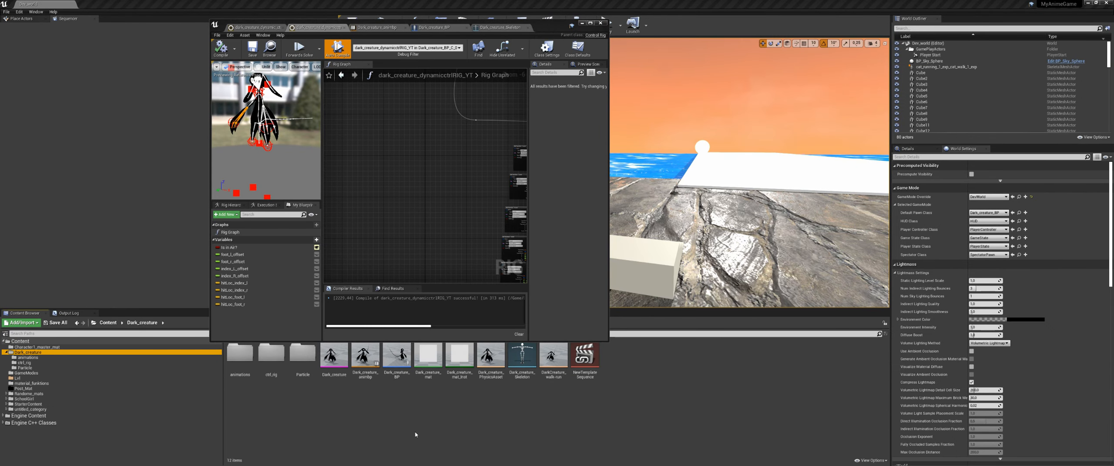
Open the DarkCreature_walk-run blend space and the Dark_creature_animbp animation blueprint in a maximized editor window
double_click(557, 373)
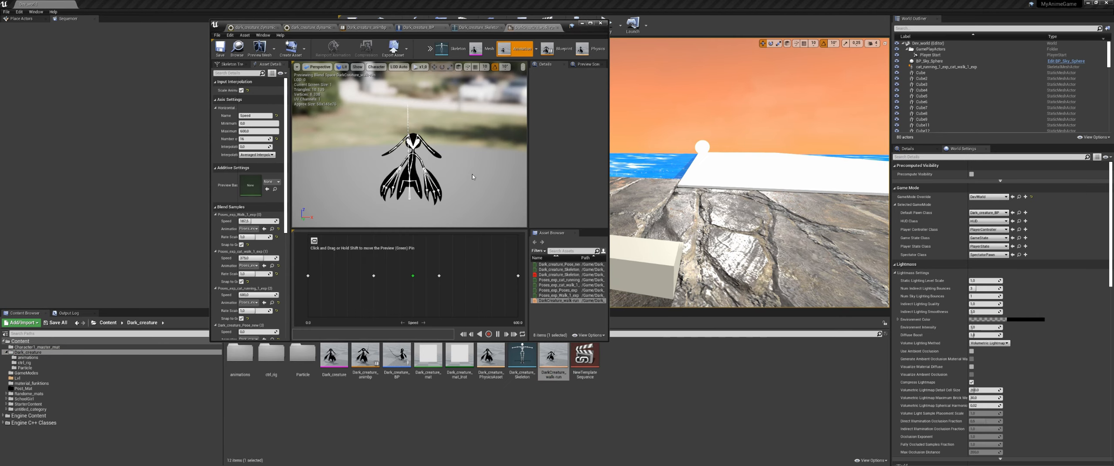
click(590, 23)
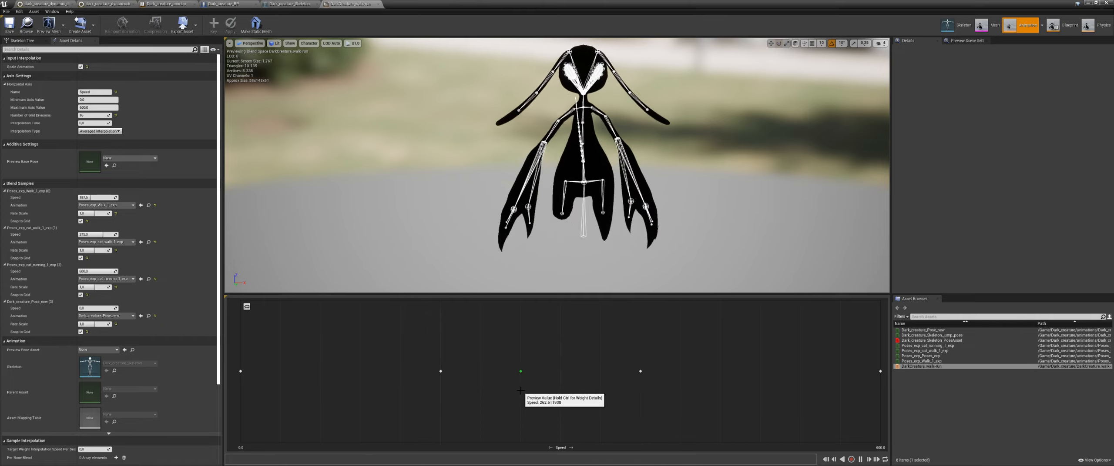
click(167, 4)
double_click(490, 4)
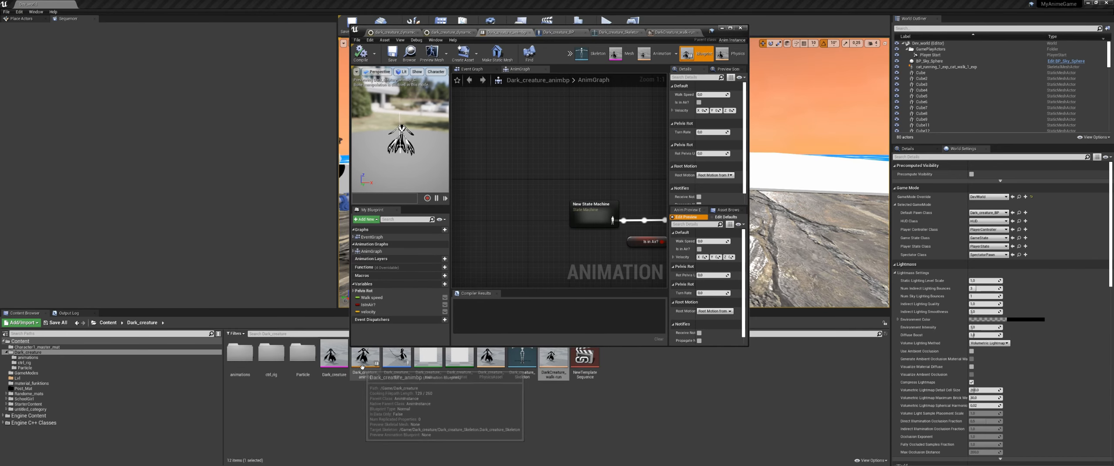
drag(718, 36, 746, 1)
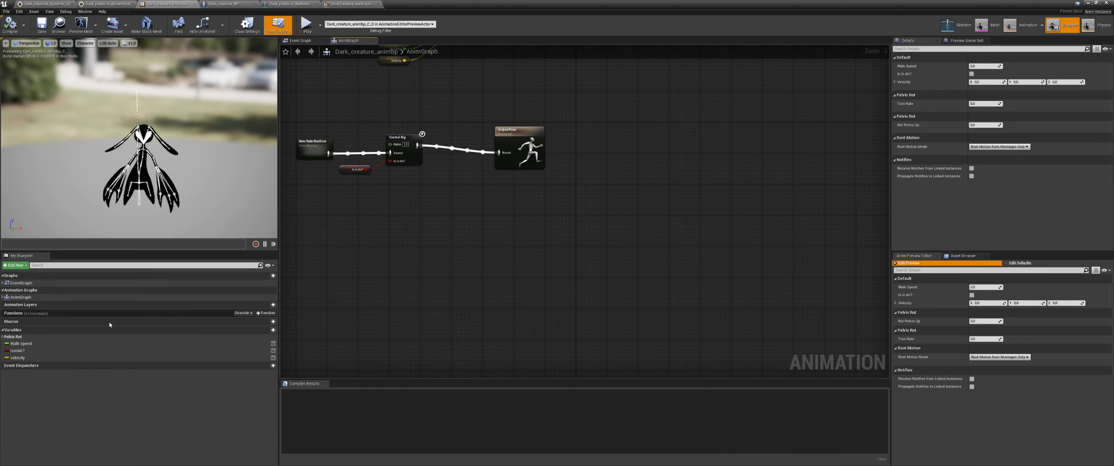
Examine how the Walk Speed variable feeds the DarkCreature_walk-run blend space inside the state machine
click(27, 346)
right_drag(434, 255, 551, 305)
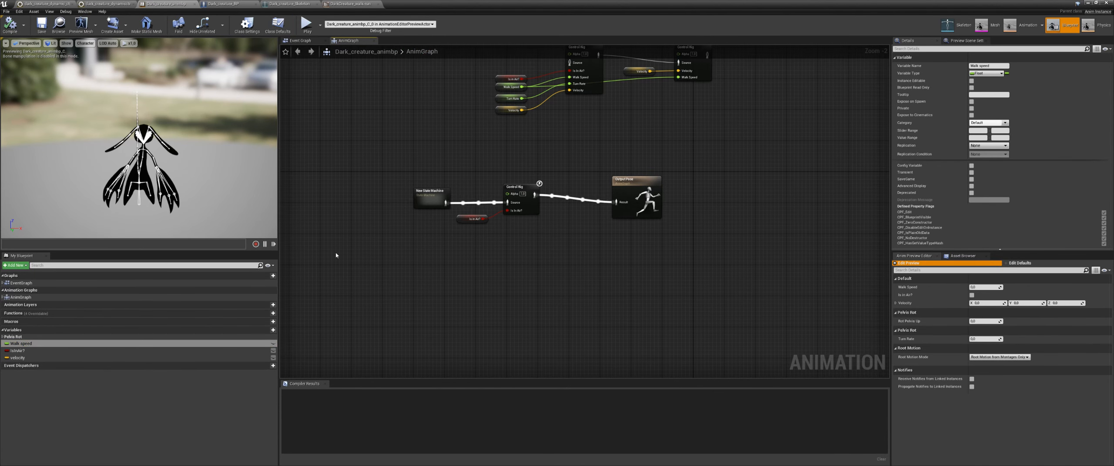
click(359, 4)
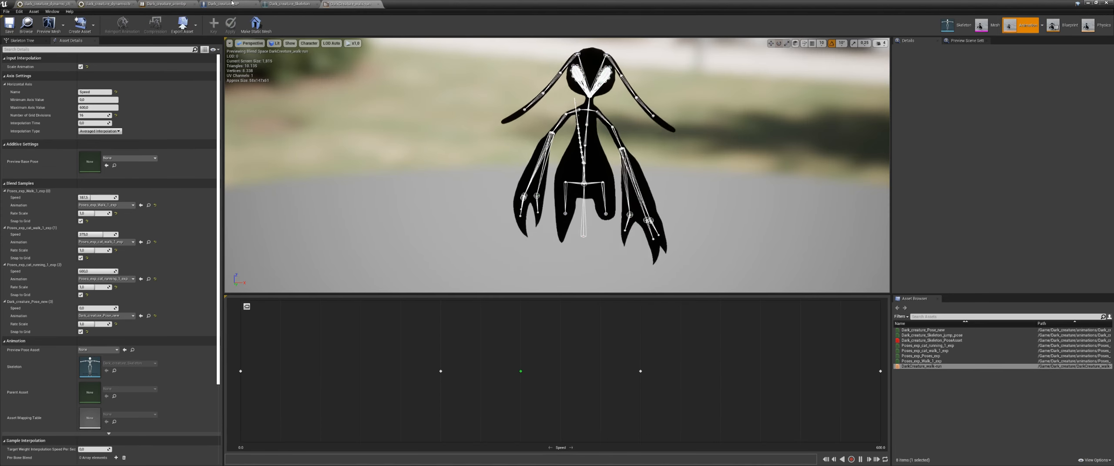
click(177, 4)
double_click(433, 203)
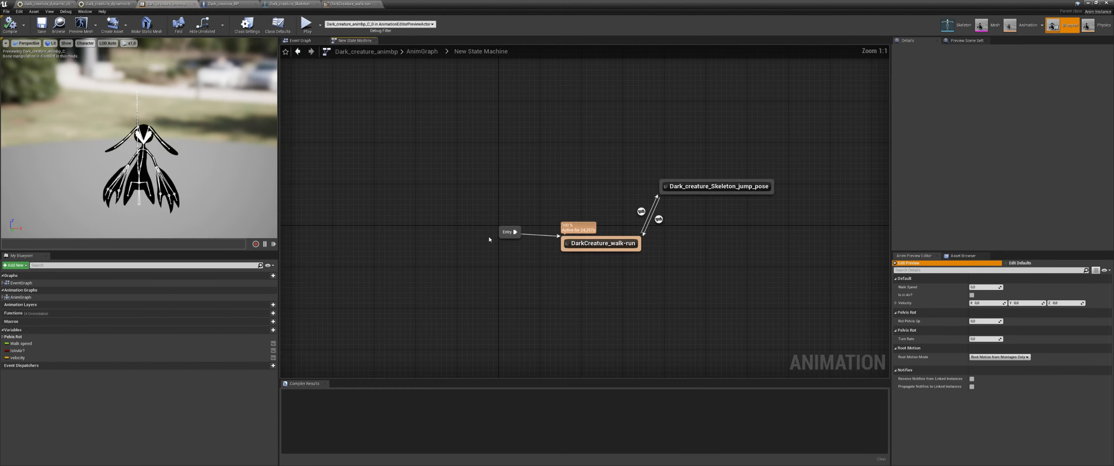
double_click(547, 213)
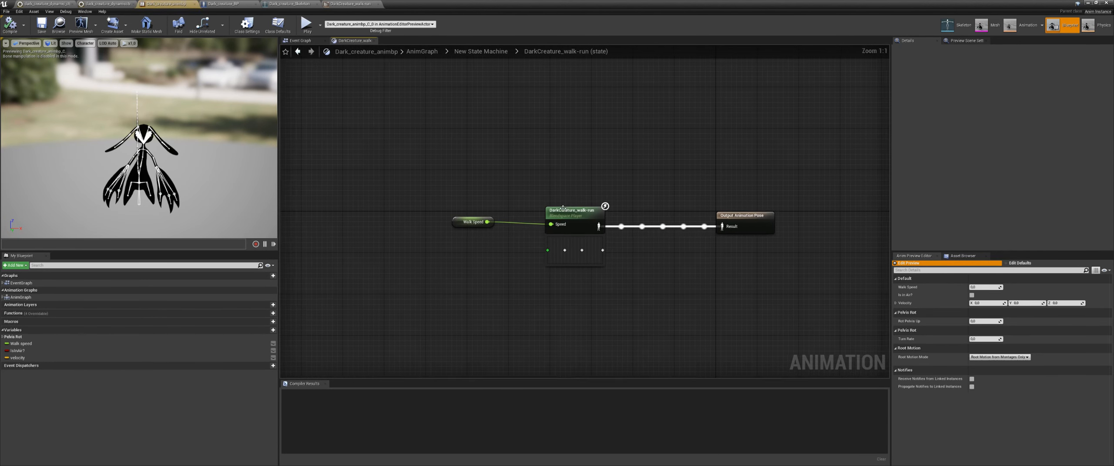
drag(492, 194, 454, 245)
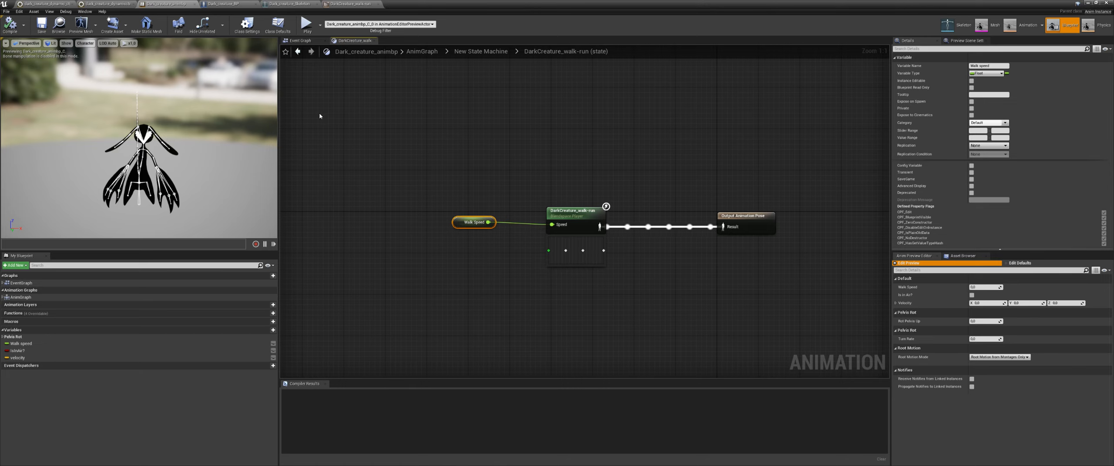
Return to the AnimGraph and add a Walk Speed getter below the Is in Air? getter beside the active Control Rig node
click(460, 53)
click(425, 52)
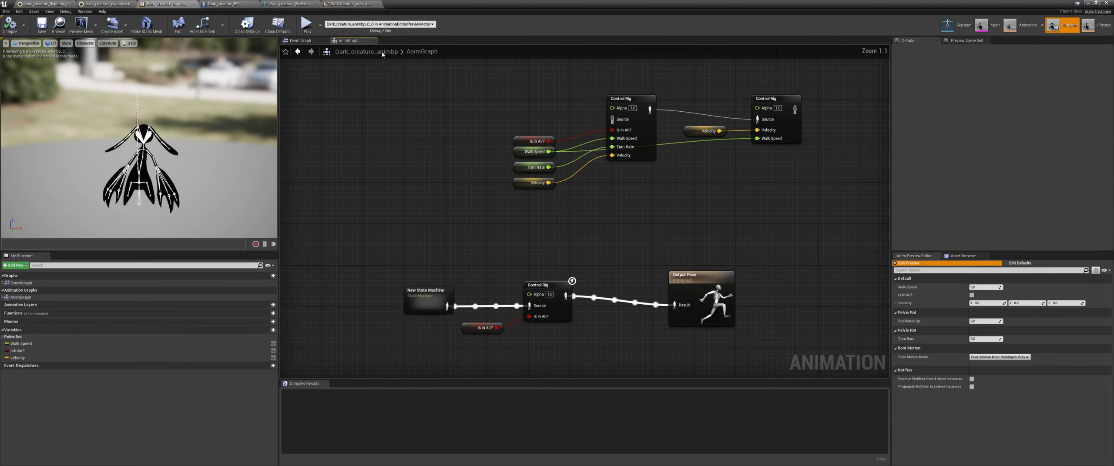
right_drag(562, 342, 535, 266)
click(535, 242)
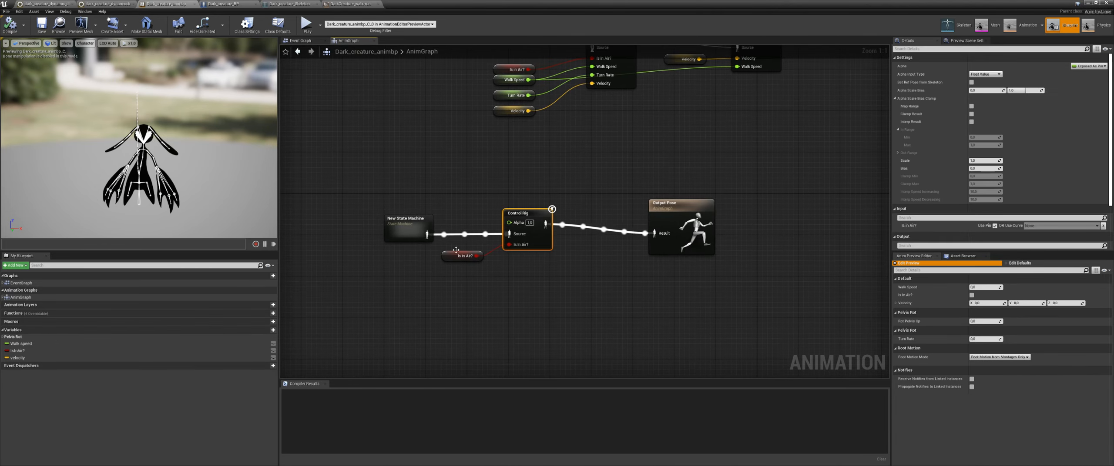
ctrl+drag(21, 344, 427, 282)
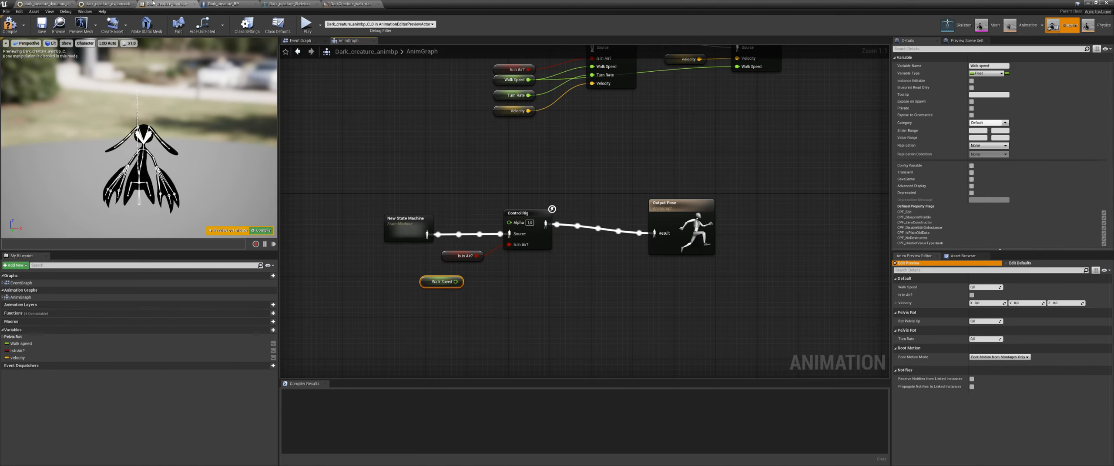
Add an instance-editable float variable named walk speed to the dark_creature_dynamicctrlRIG_YT control rig
click(109, 4)
right_drag(439, 243, 409, 209)
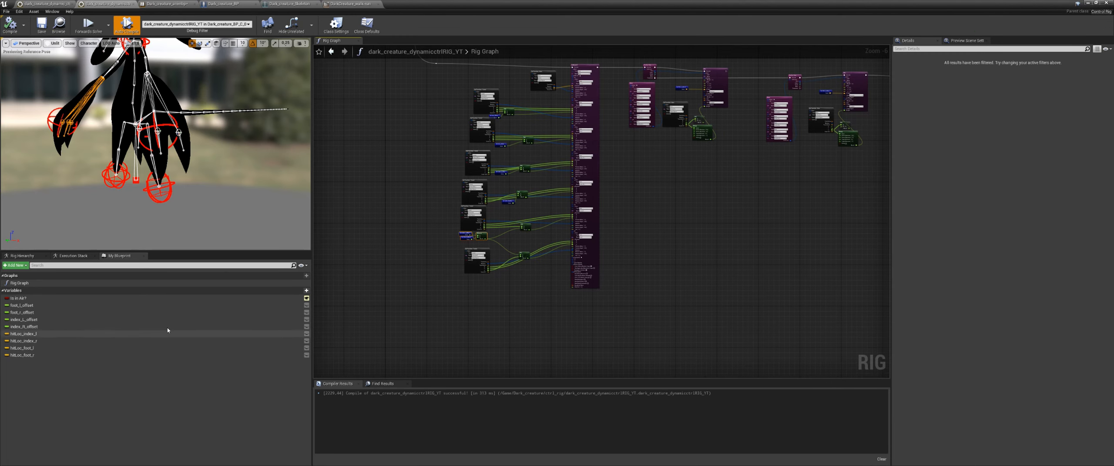
click(300, 292)
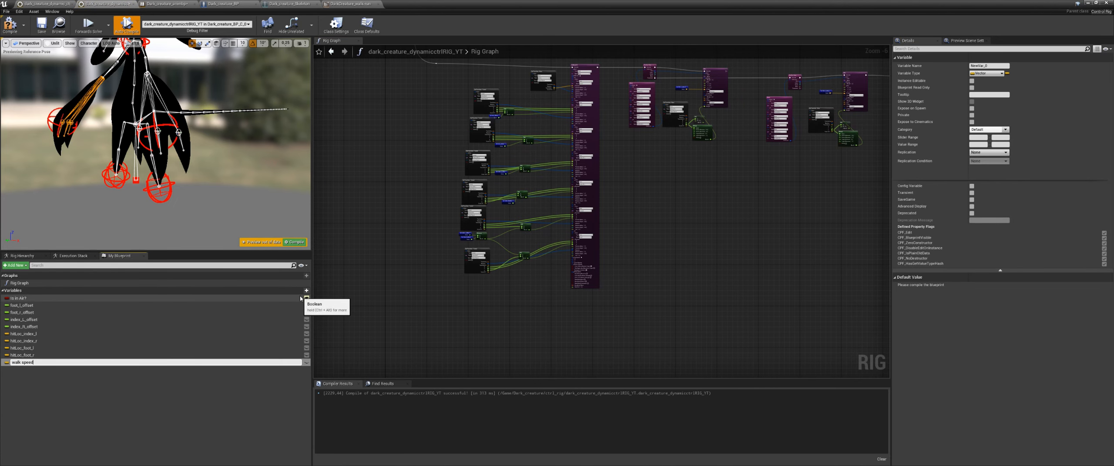
key(Return)
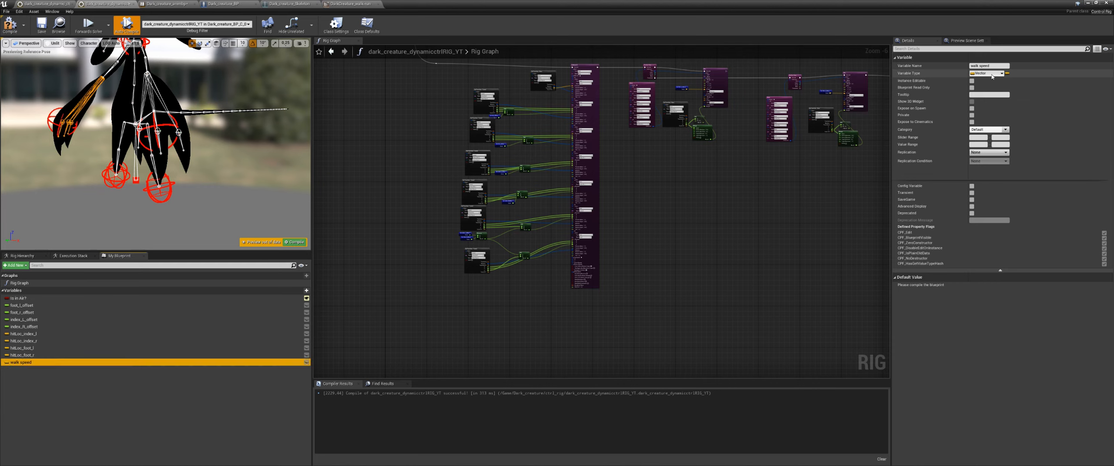
click(992, 73)
click(958, 127)
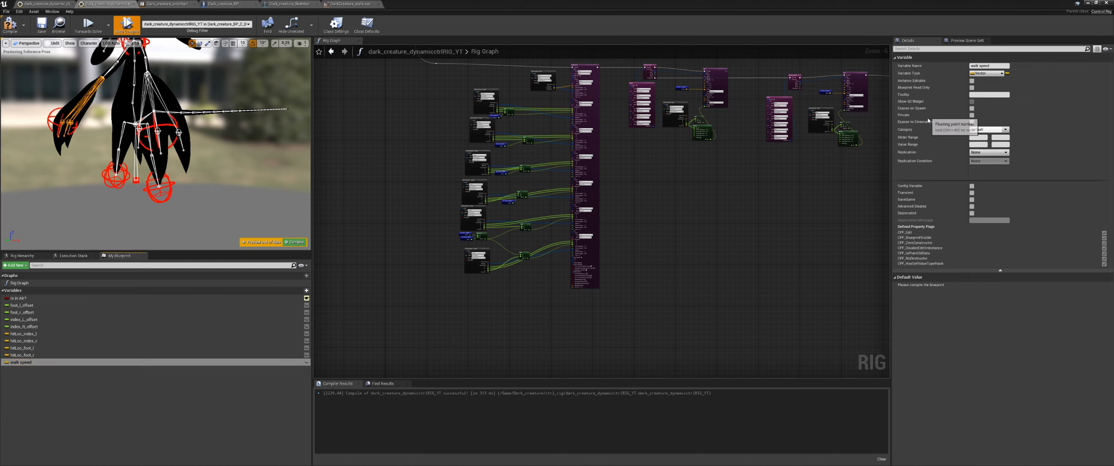
click(972, 81)
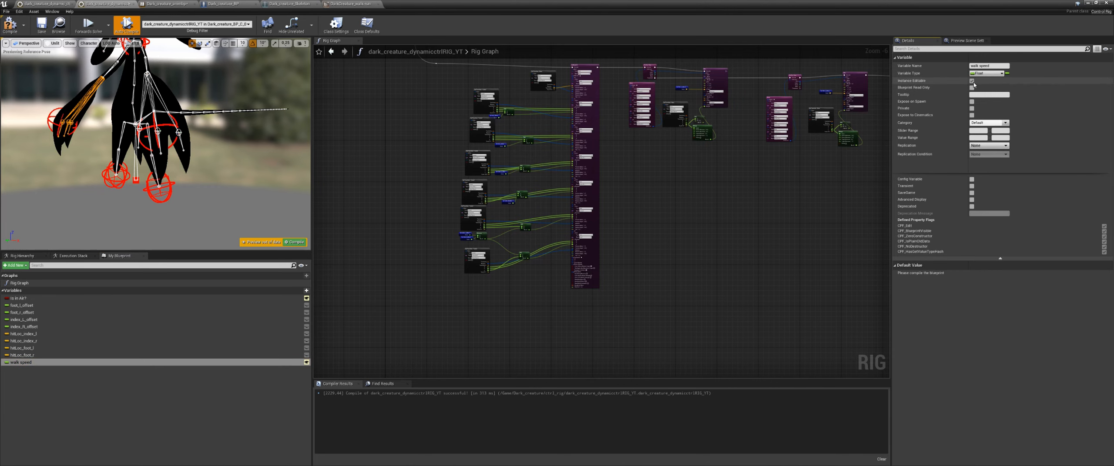
Expose walk speed as a pin on the AnimGraph's Control Rig node, connect the Walk Speed getter to it, and compile
click(178, 3)
click(522, 215)
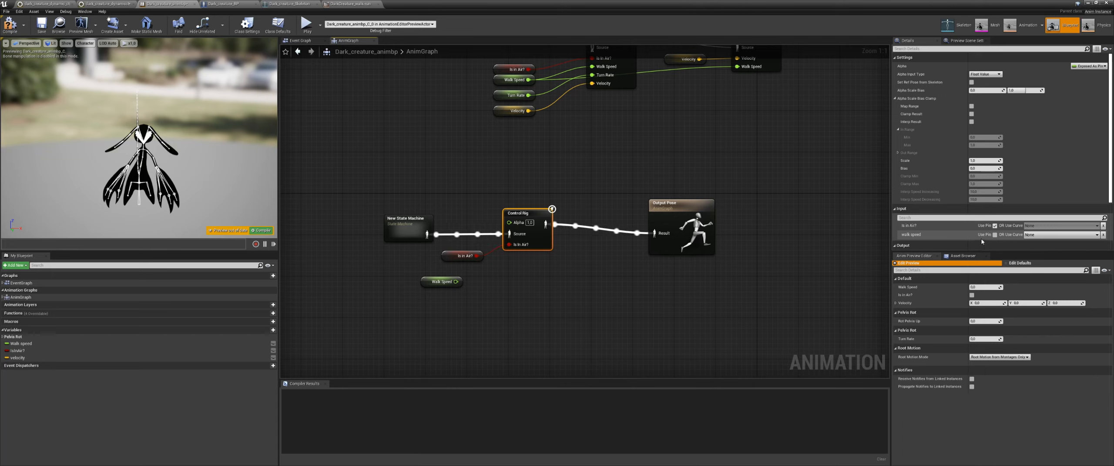
click(995, 235)
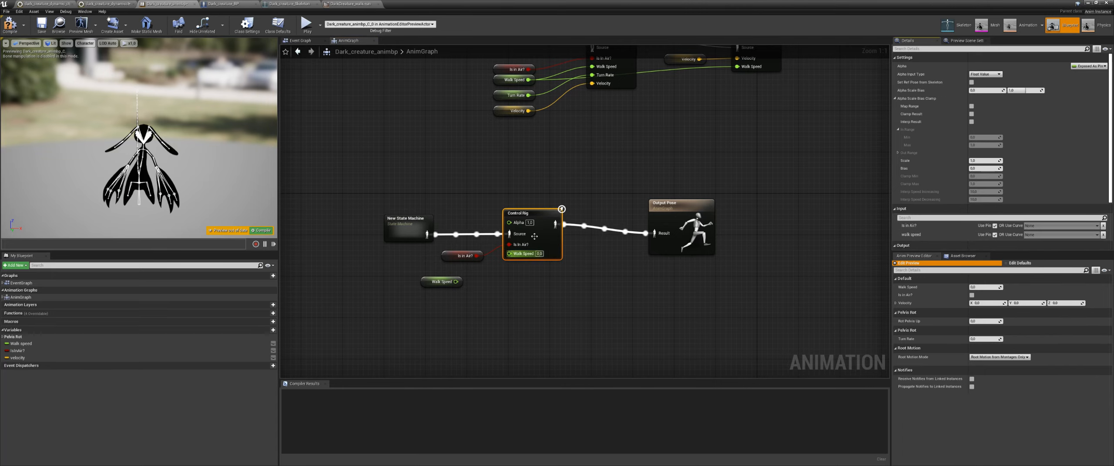
drag(456, 282, 509, 254)
click(261, 230)
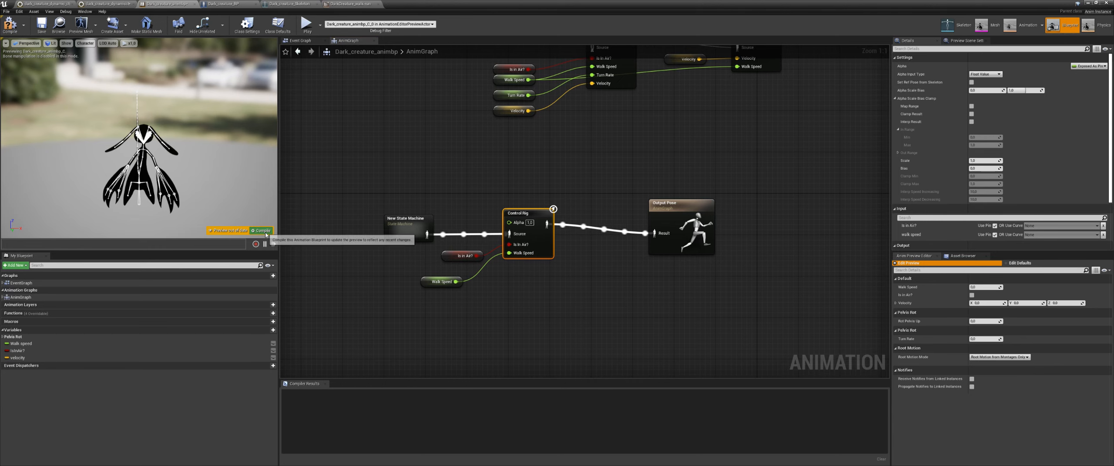
Add a walk speed getter in empty space of the control rig's Rig Graph and connect it to a new Remap node
click(109, 3)
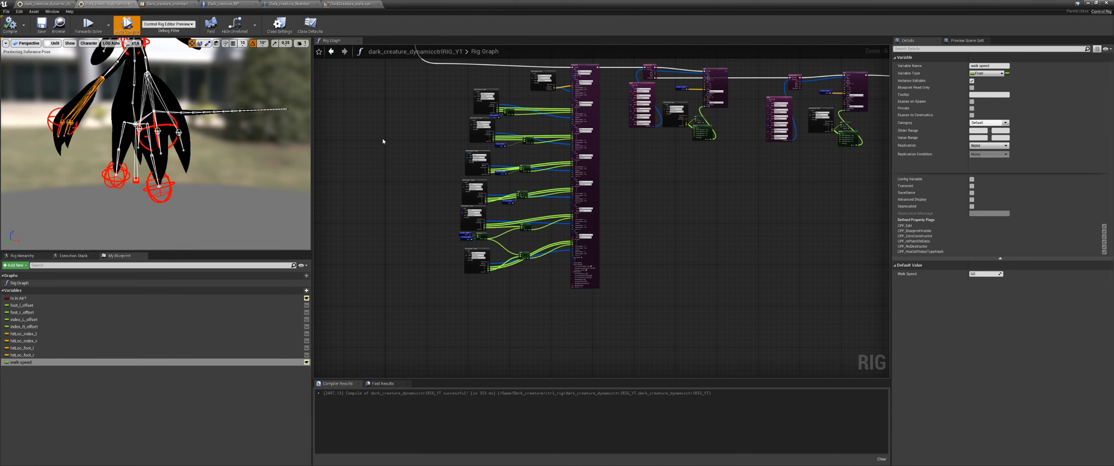
right_drag(432, 208, 529, 278)
scroll(528, 279, down, 3)
scroll(510, 324, up, 3)
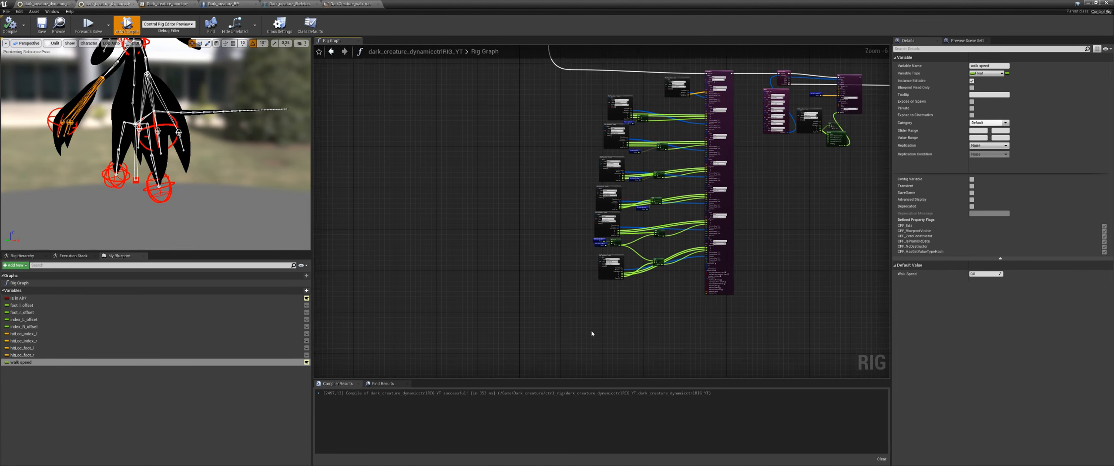
scroll(585, 332, up, 2)
right_drag(382, 351, 391, 315)
drag(30, 364, 540, 220)
scroll(496, 226, up, 2)
text(rem)
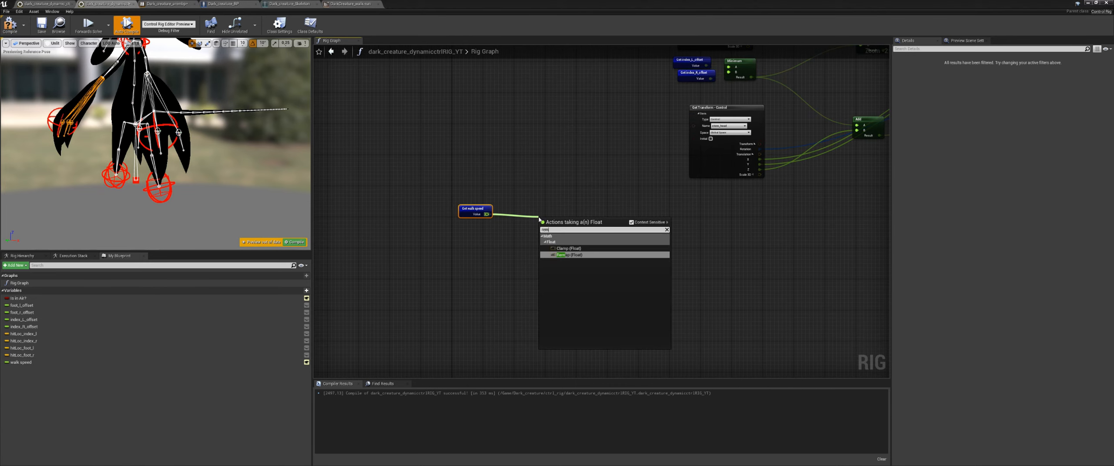
key(Return)
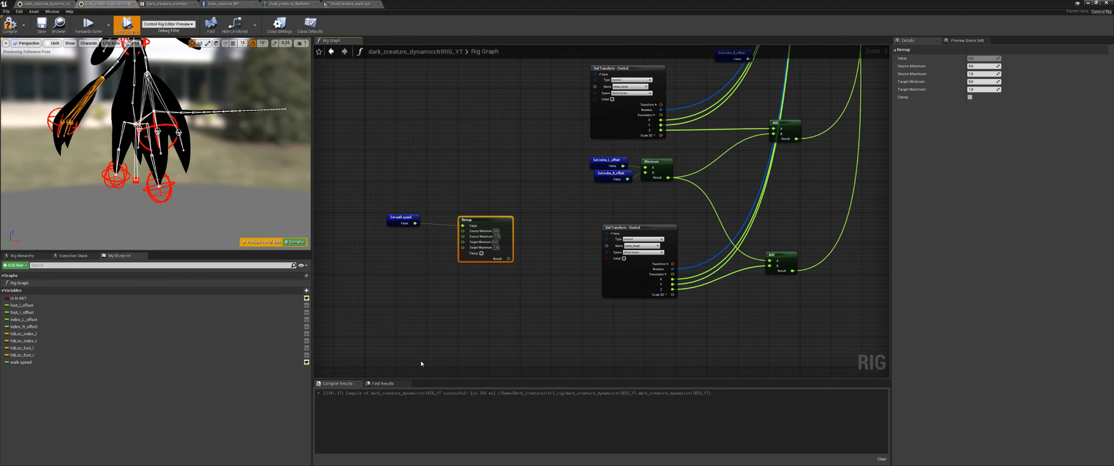
Set the Remap node's Source Maximum based on the DarkCreature_walk-run blend space's speed samples, and enable Clamp
right_drag(483, 315, 538, 310)
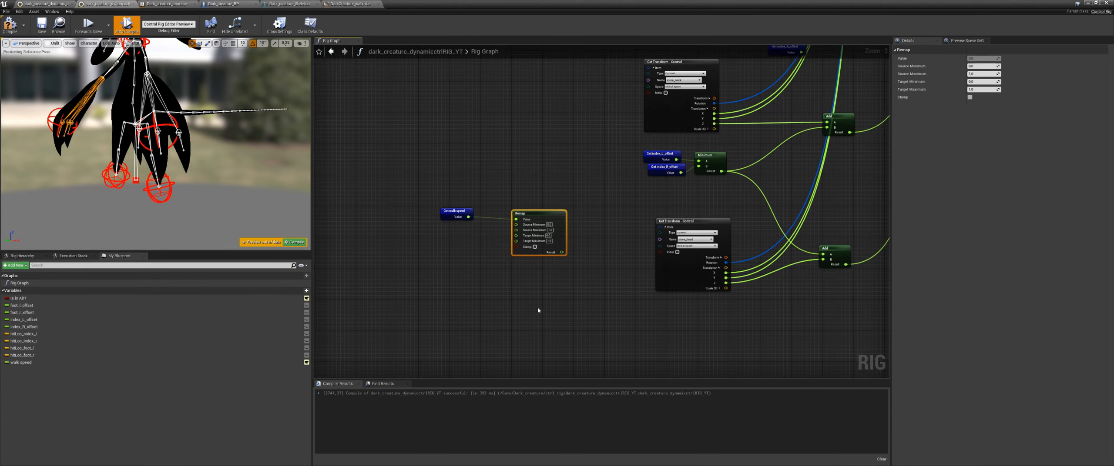
drag(538, 220, 534, 217)
click(357, 4)
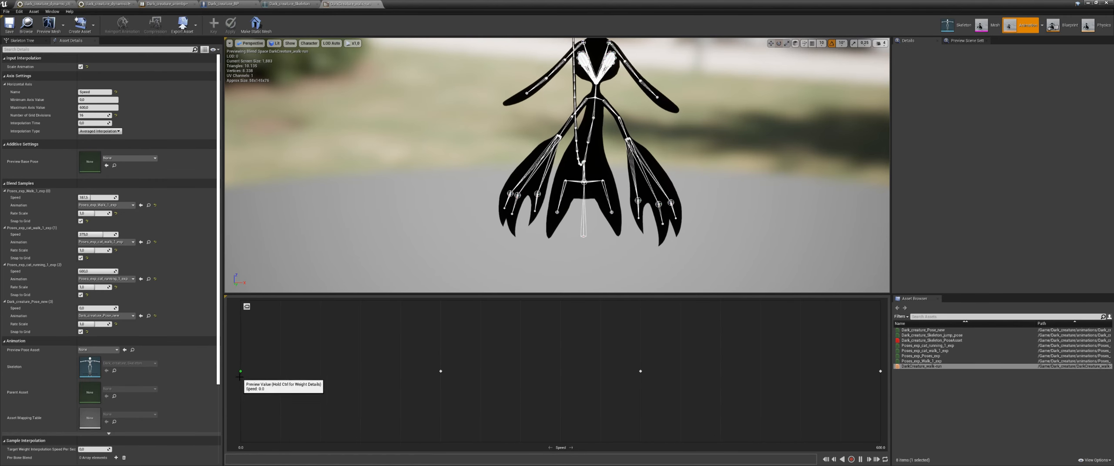
drag(107, 3, 290, 6)
scroll(538, 174, up, 2)
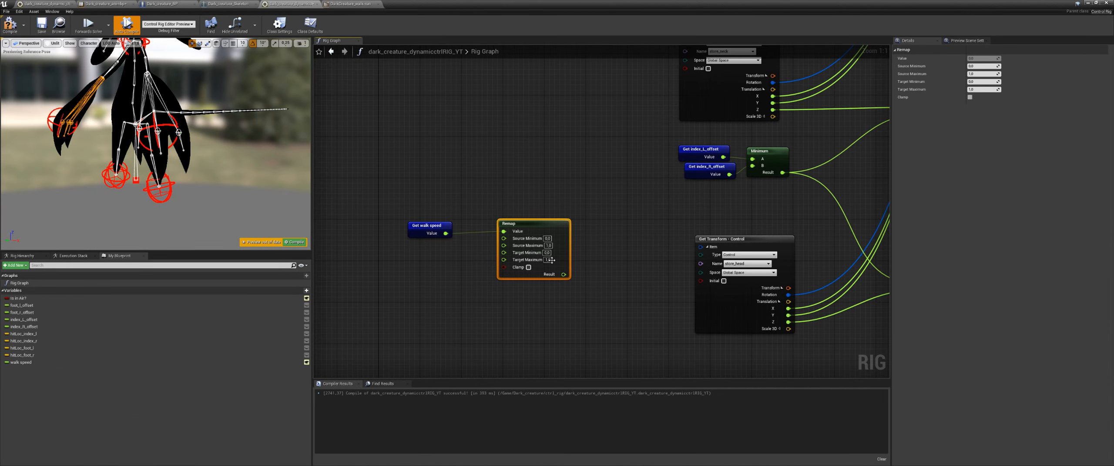
click(350, 4)
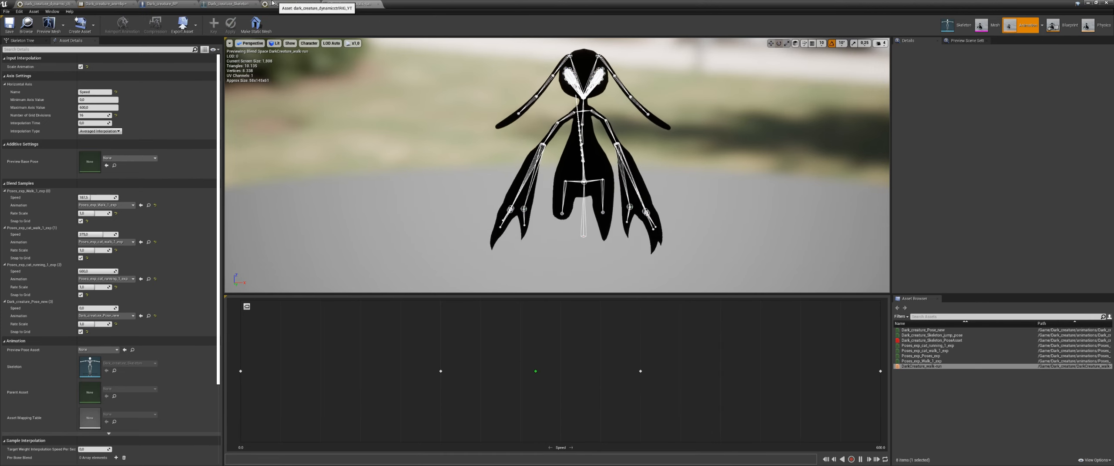
click(291, 4)
right_drag(536, 286, 510, 291)
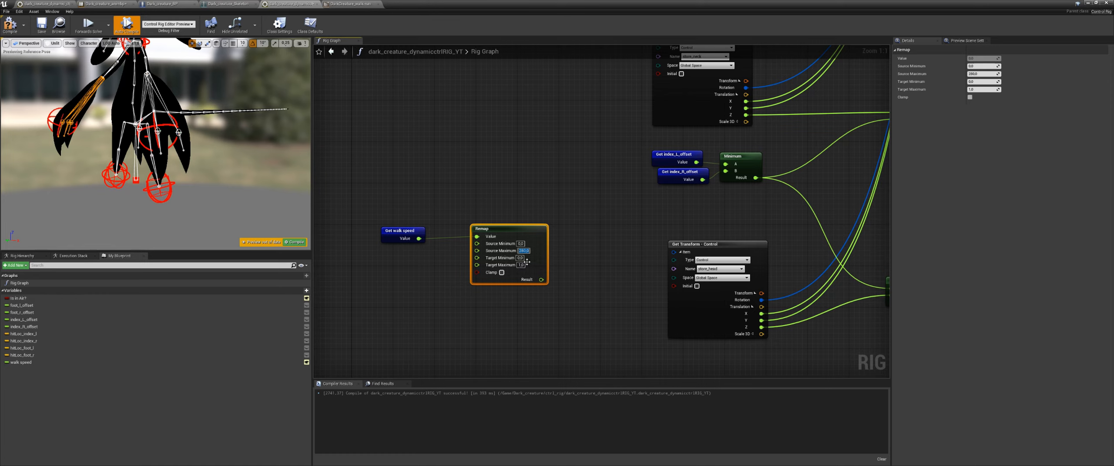
right_drag(596, 273, 551, 279)
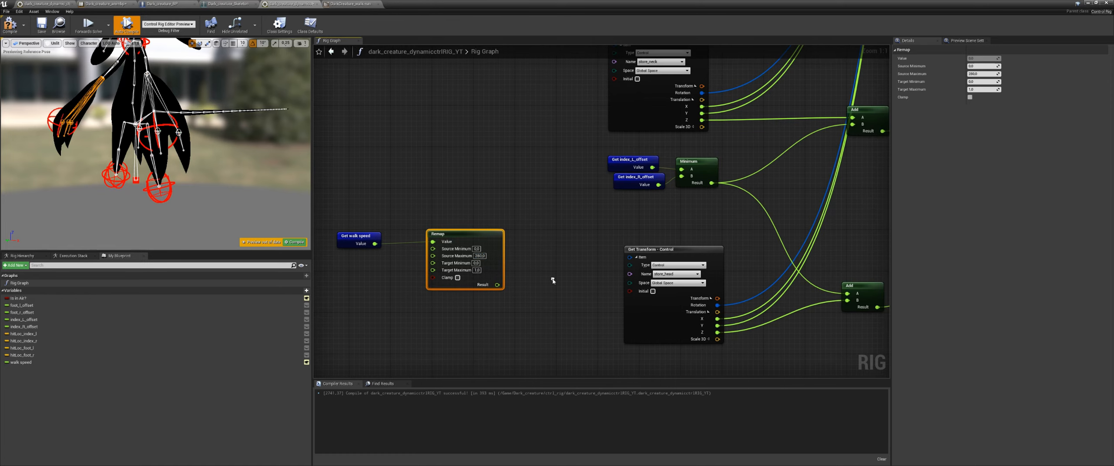
right_drag(445, 271, 413, 292)
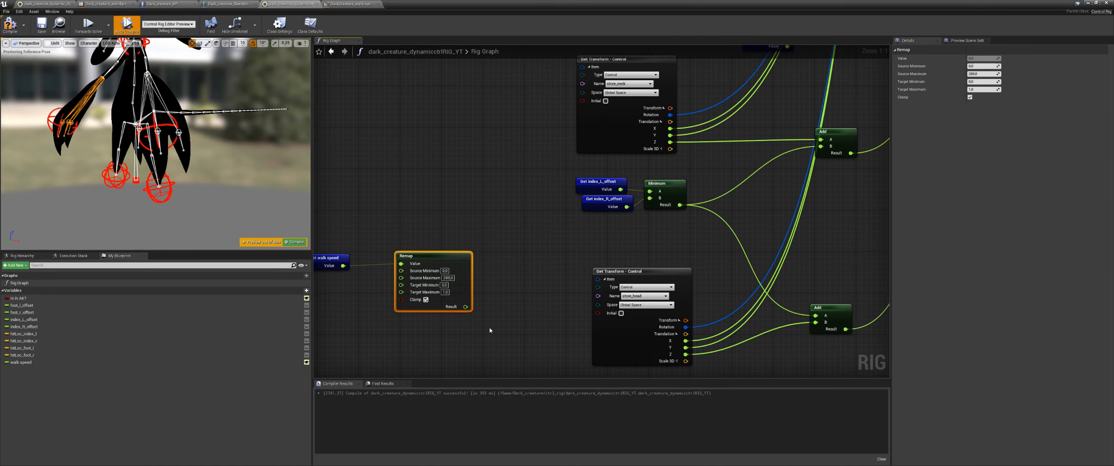
Create an Interpolate node, connect the Remap result to its T input, and place it beside the Minimum node
drag(466, 307, 642, 241)
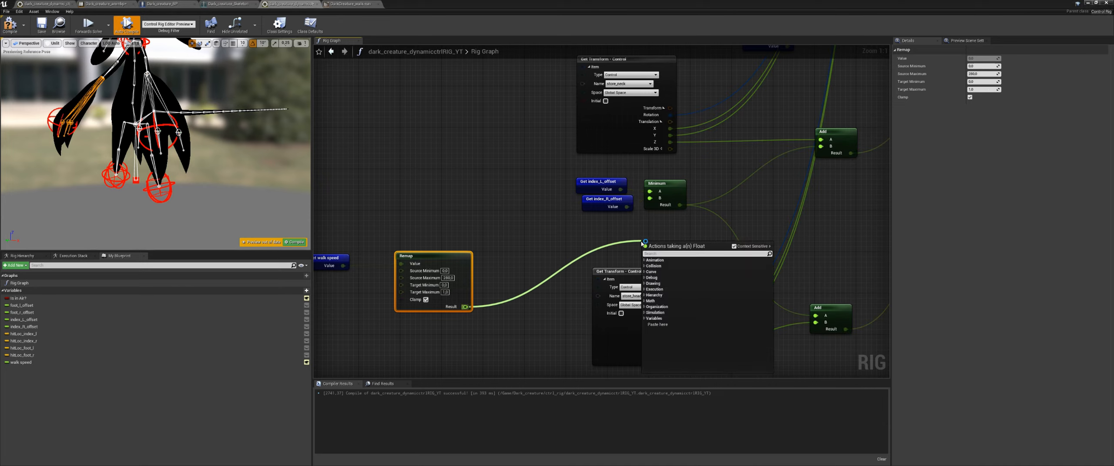
text(lerp)
key(Return)
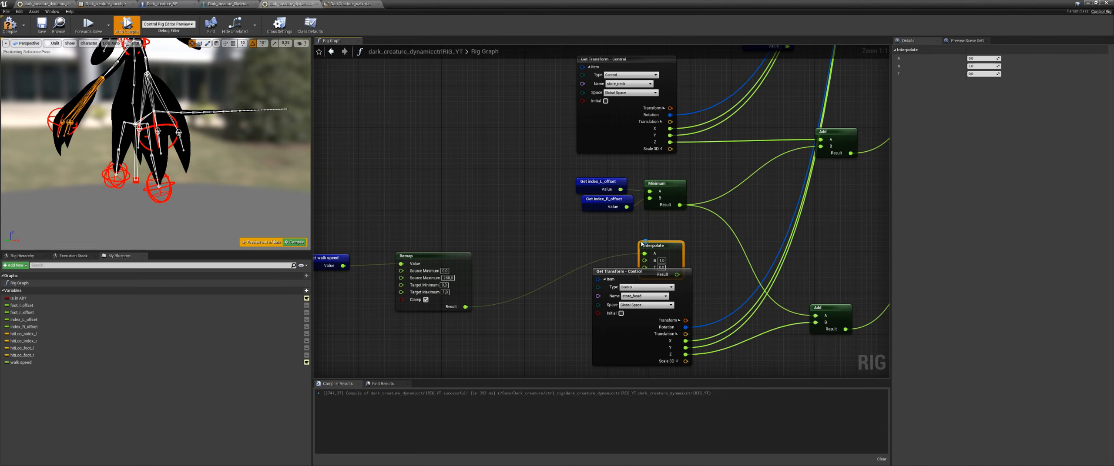
drag(674, 270, 680, 296)
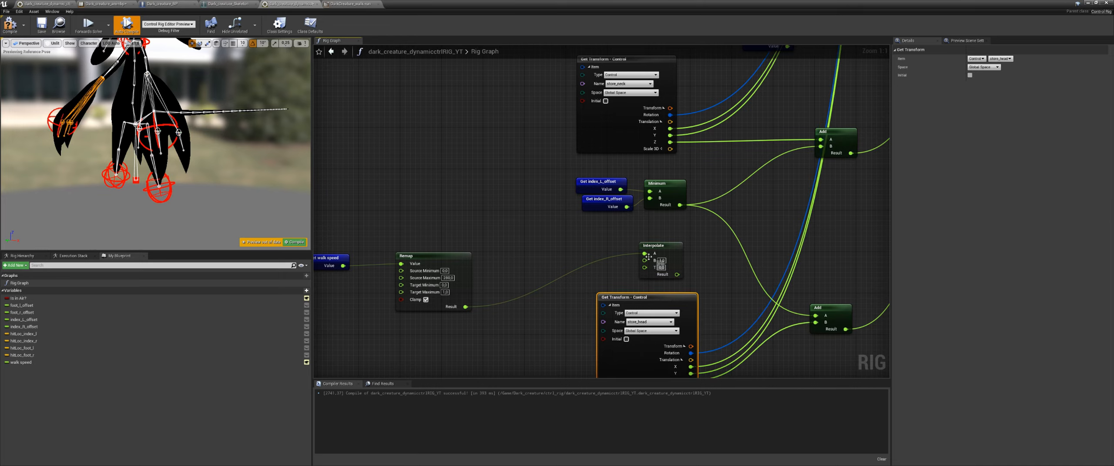
ctrl+drag(645, 253, 647, 270)
right_drag(647, 270, 595, 259)
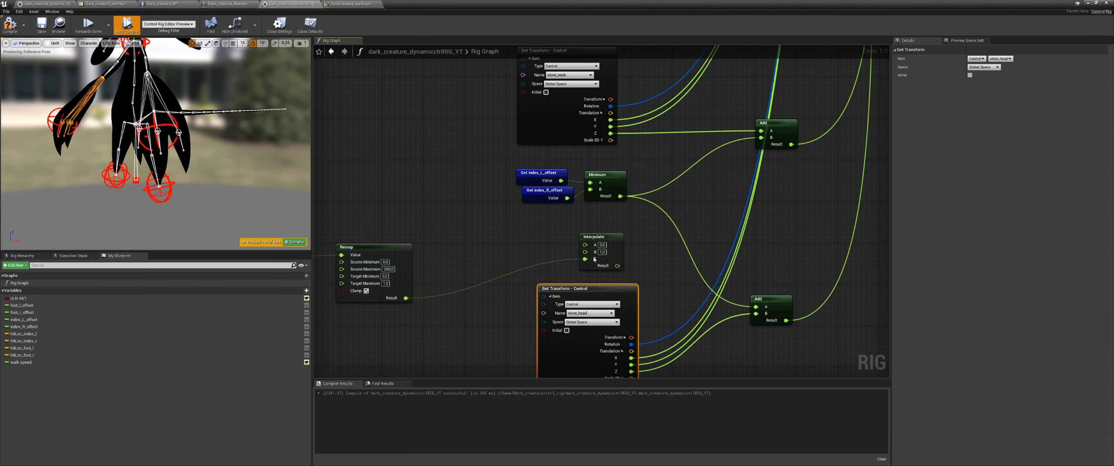
drag(646, 243, 651, 246)
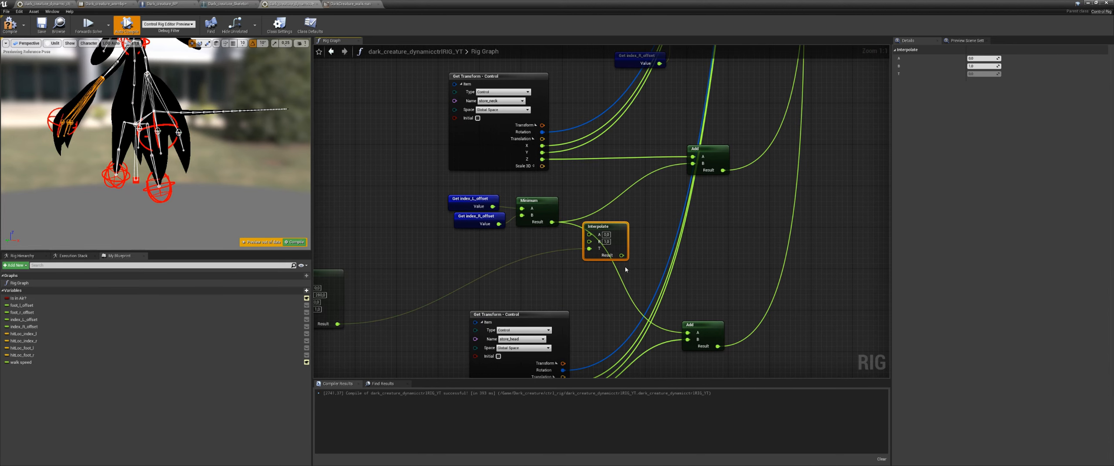
Connect the Interpolate result to the B input of the store_neck Add node and watch that result's value
drag(621, 255, 693, 163)
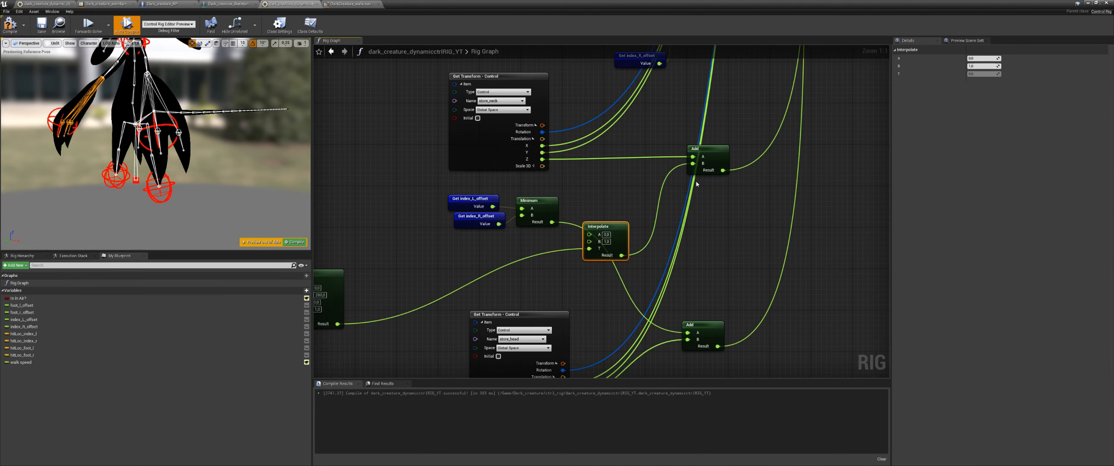
scroll(688, 224, down, 7)
scroll(688, 224, up, 7)
right_click(647, 208)
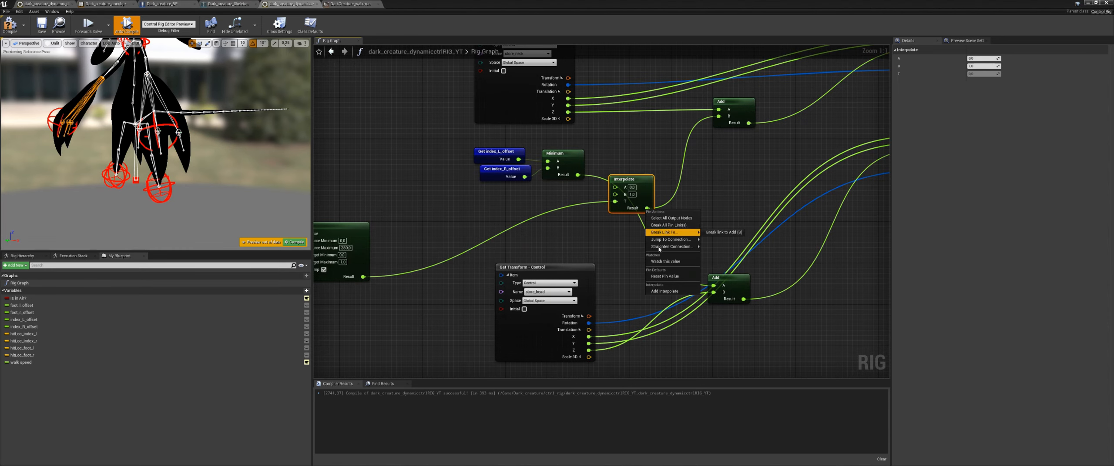
click(660, 262)
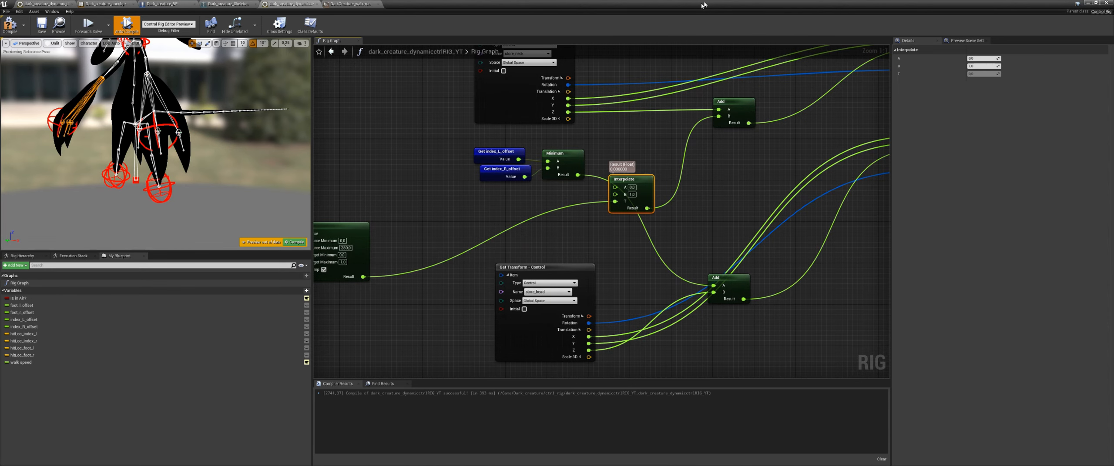
Shrink the rig editor window, start playing the level, and debug the rig instance on the playing Dark_creature_BP
drag(704, 5, 224, 35)
right_drag(278, 246, 209, 231)
right_drag(327, 254, 186, 219)
click(607, 27)
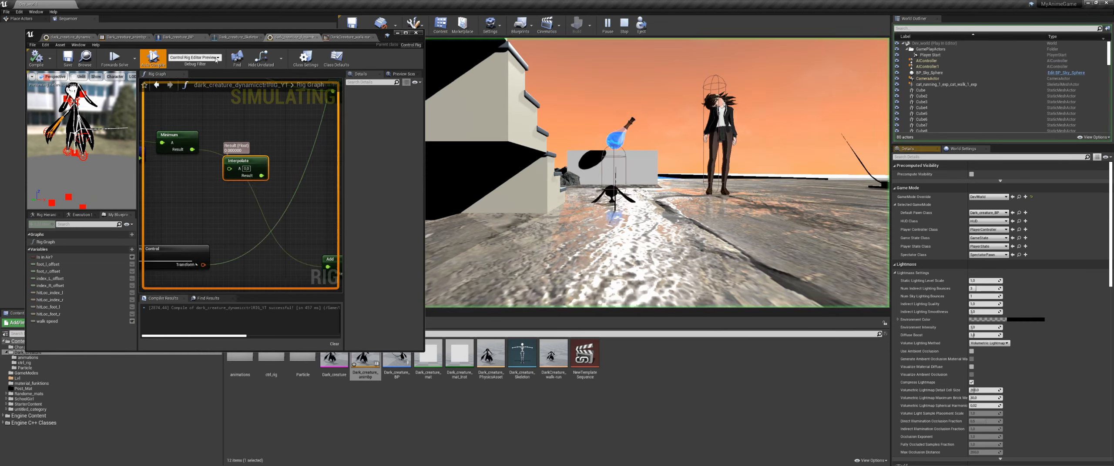
click(195, 57)
click(214, 81)
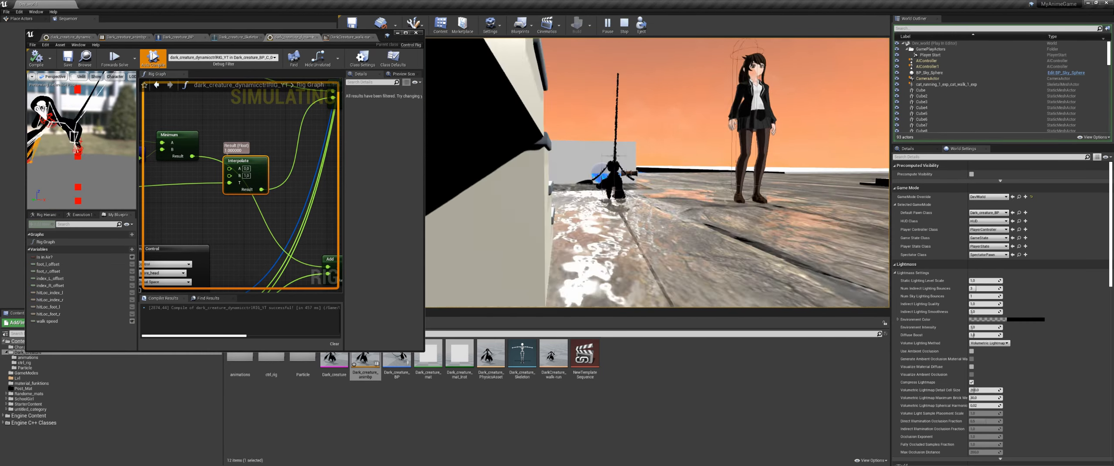
Walk the creature around and stop it repeatedly to check the watched Interpolate result, and end the play session
key(w)
key(w)
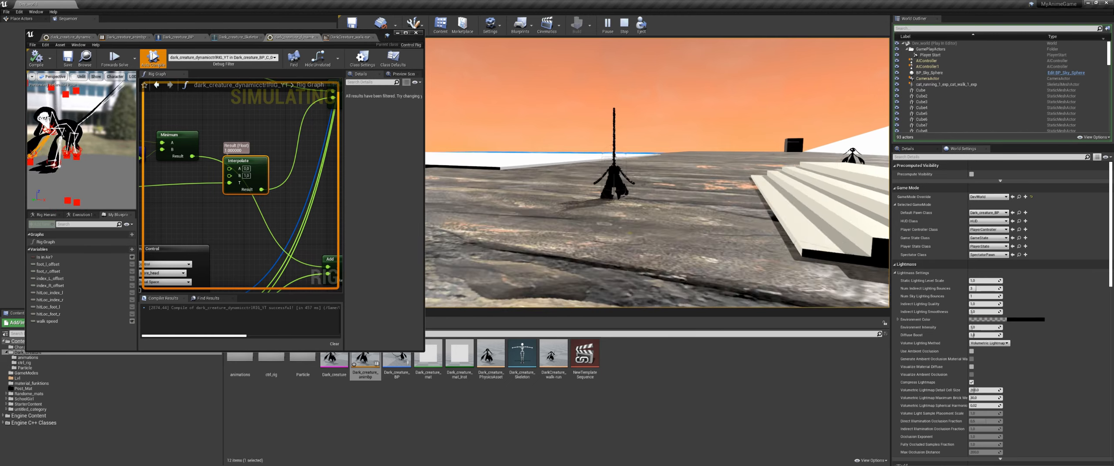
key(w)
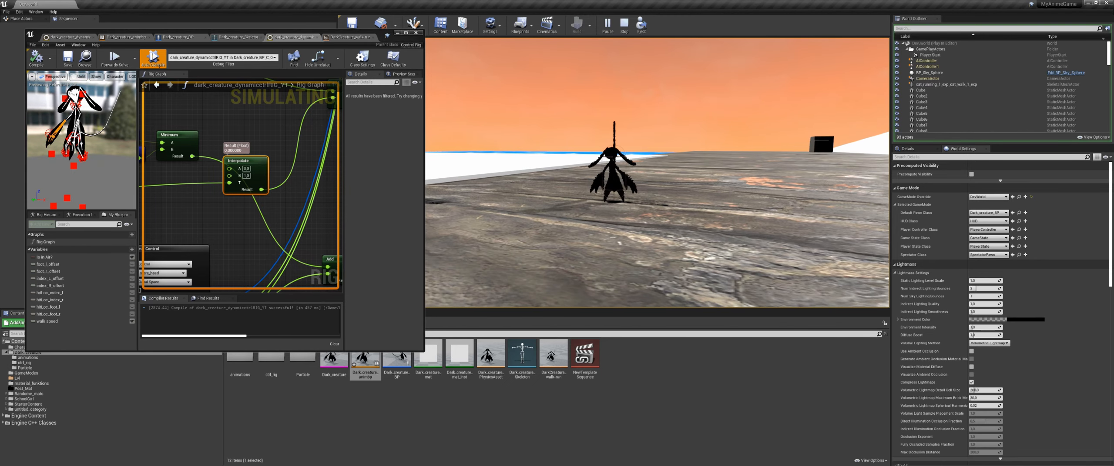
key(shift+F1)
key(d)
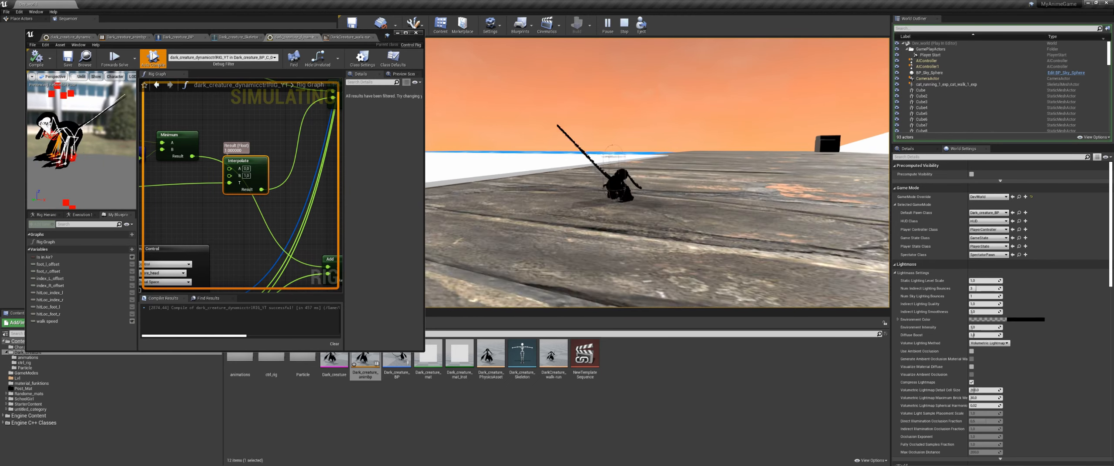
key(w)
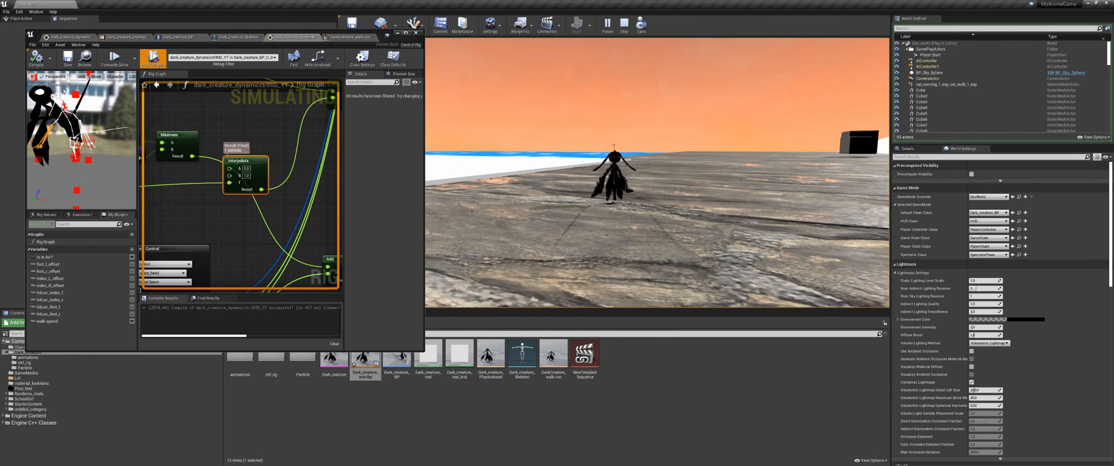
key(d)
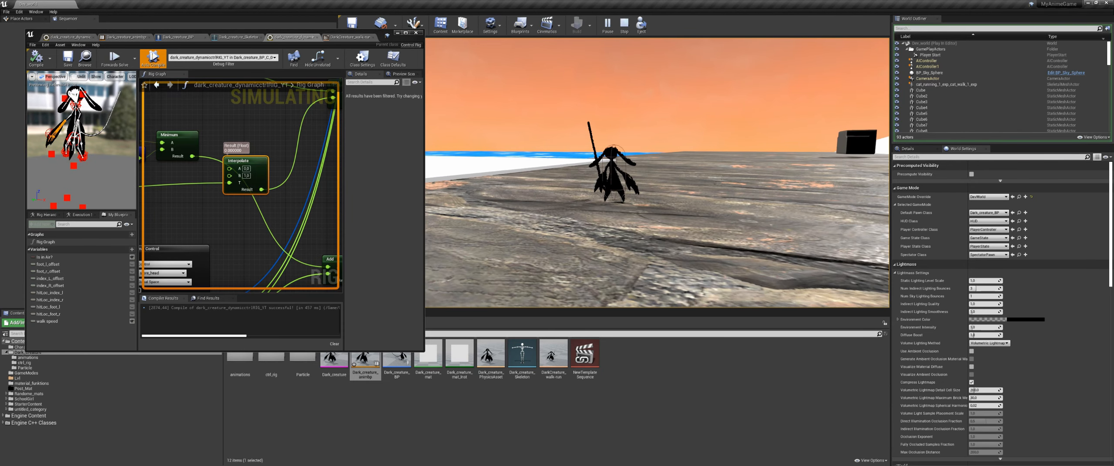
key(Escape)
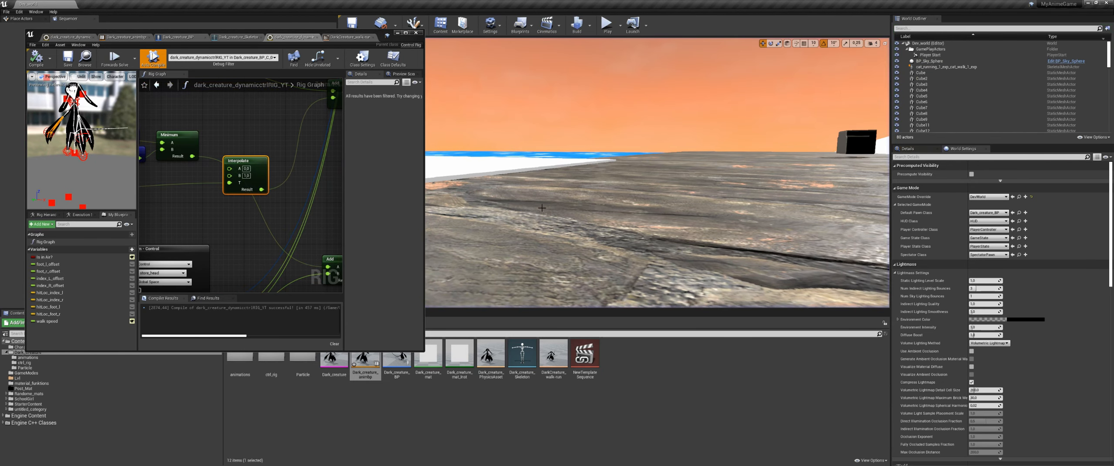
Connect the Minimum result to the Interpolate node's B input, and move the index offset getters and Minimum node away from it
right_drag(230, 242, 292, 243)
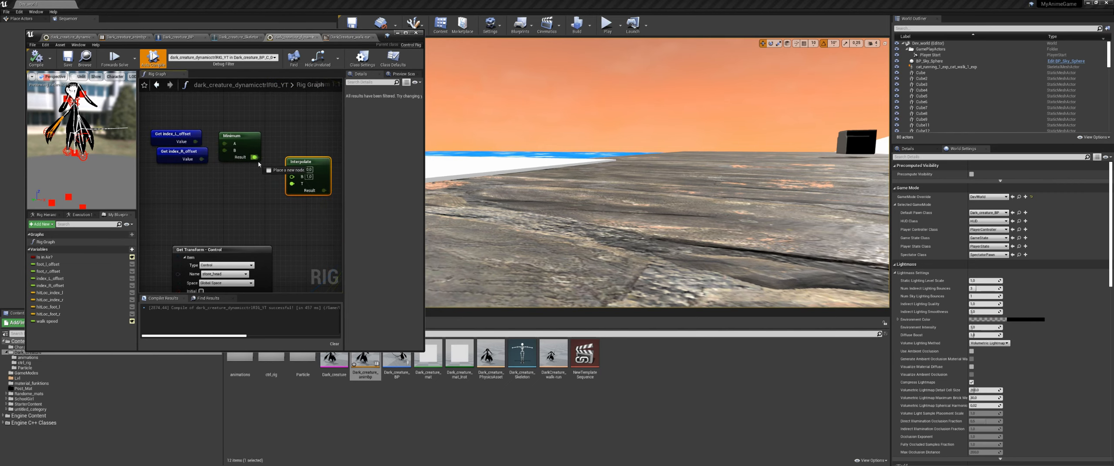
drag(258, 163, 292, 177)
drag(360, 33, 558, 1)
scroll(518, 221, down, 2)
right_drag(519, 217, 568, 303)
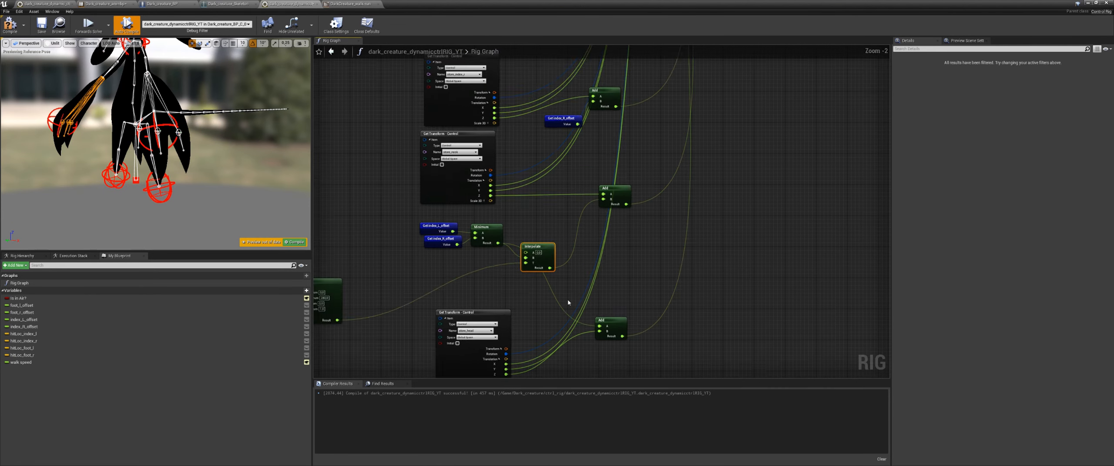
scroll(568, 303, down, 4)
scroll(568, 304, up, 5)
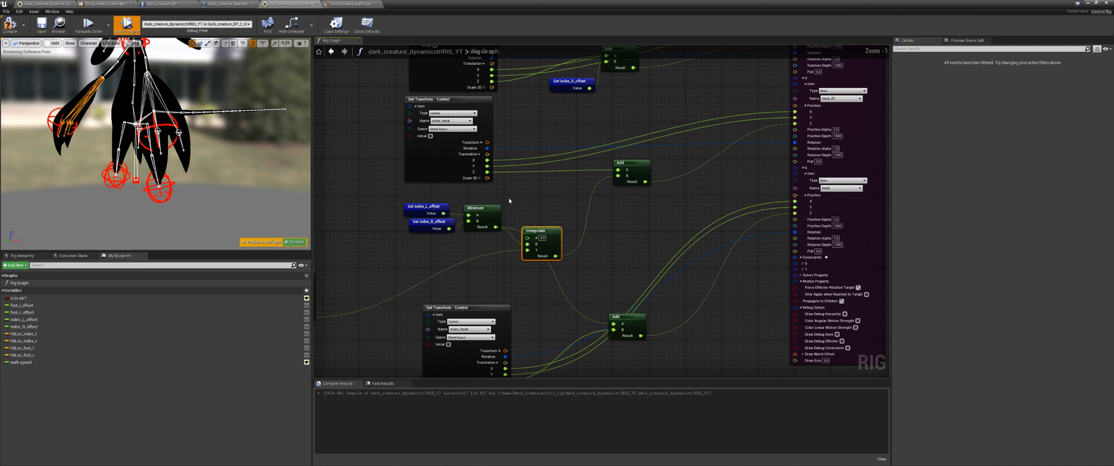
drag(509, 201, 400, 237)
drag(482, 210, 460, 215)
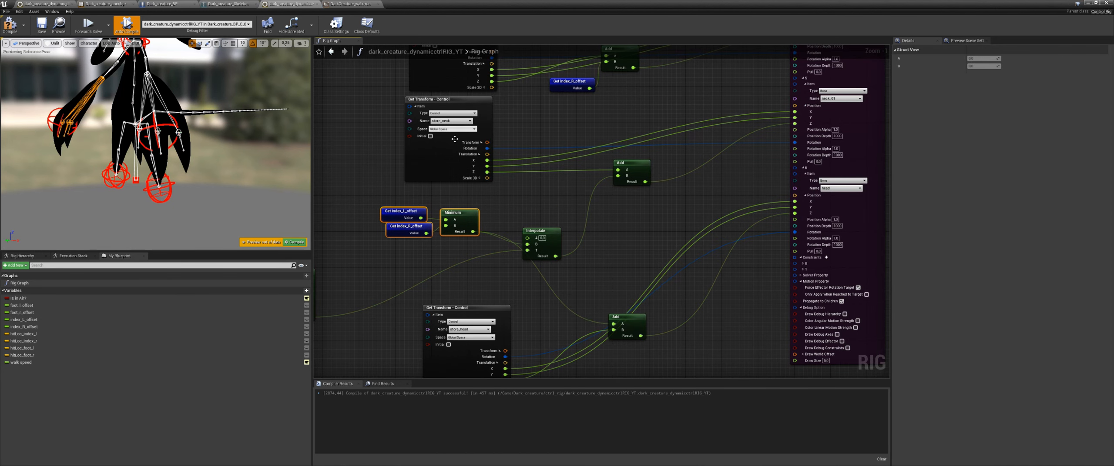
right_drag(535, 238, 503, 179)
Duplicate the Interpolate node and arrange the copy directly below the original
click(524, 185)
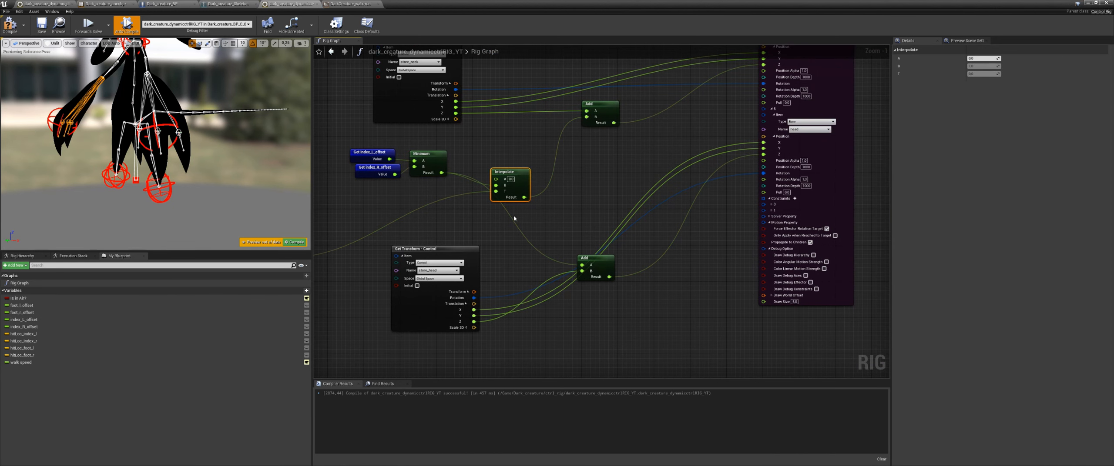
key(ctrl+c)
key(ctrl+v)
drag(524, 191, 529, 178)
drag(537, 222, 517, 208)
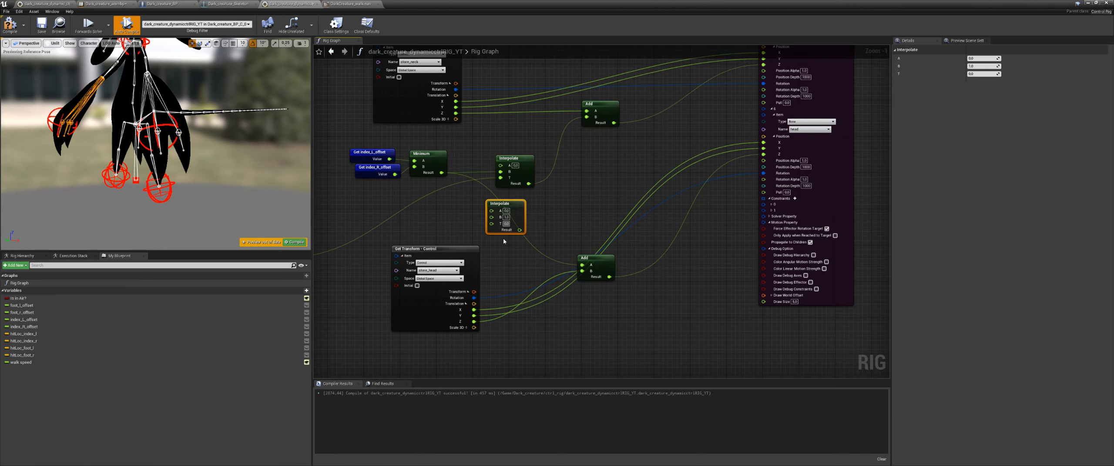
Wire Remap to the copied Interpolate's T, Minimum to its B, and its result to the store_head Add node's A, and compile
right_drag(556, 224, 620, 206)
drag(341, 241, 555, 207)
scroll(562, 251, up, 1)
drag(496, 141, 513, 166)
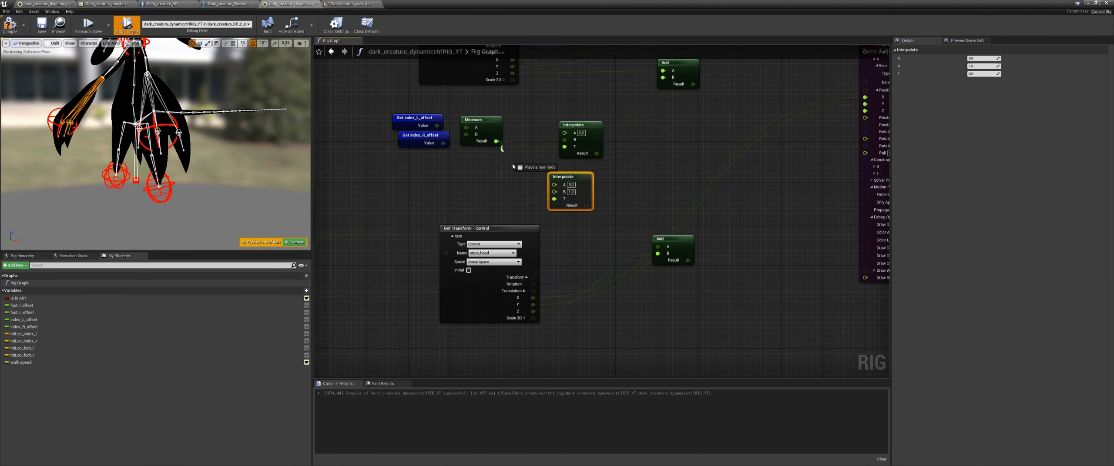
drag(553, 194, 658, 247)
click(296, 242)
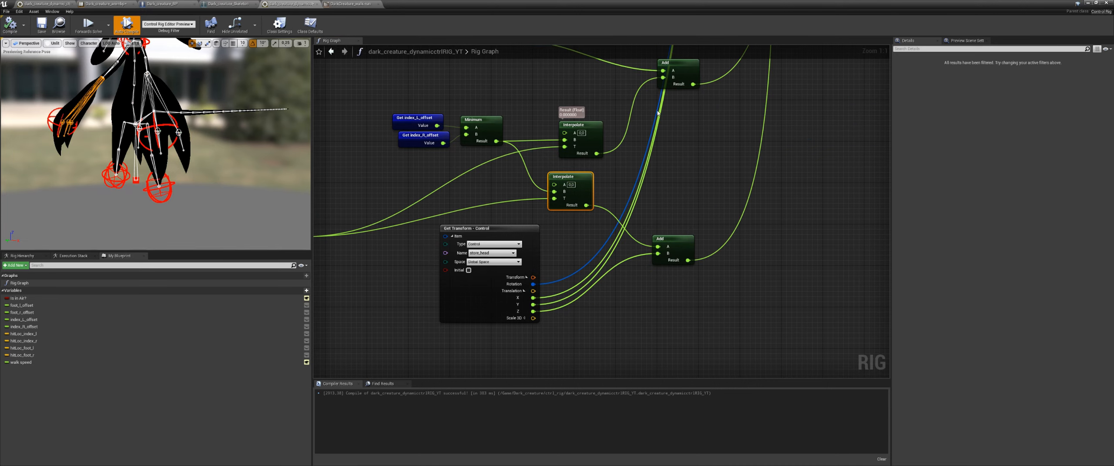
Play the level with the rig editor shrunk, walk the creature to test its head and neck offsets, and stop playing
double_click(718, 5)
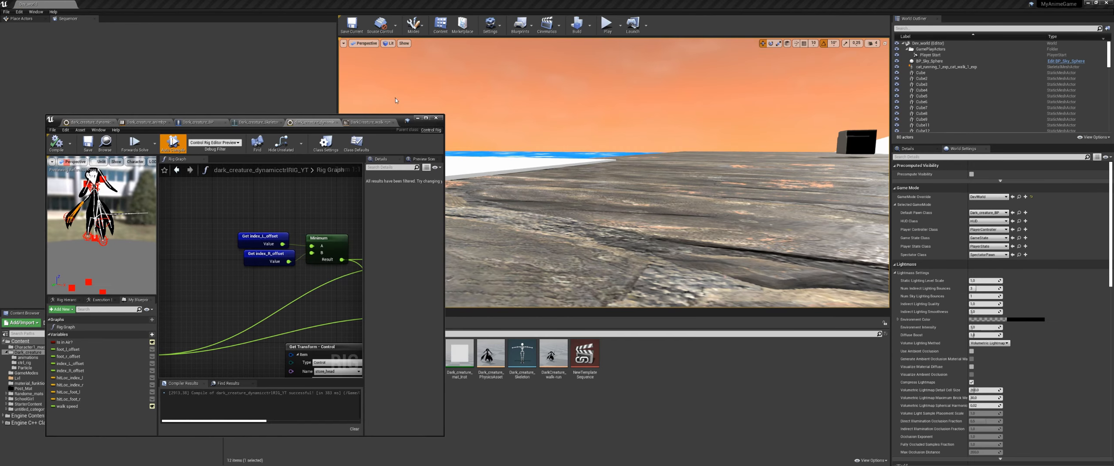
click(607, 24)
key(w)
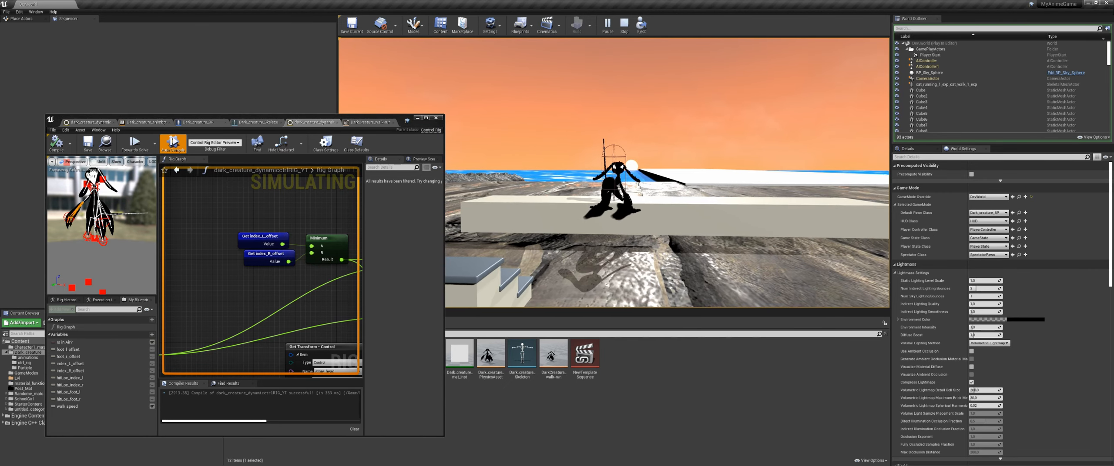
key(Escape)
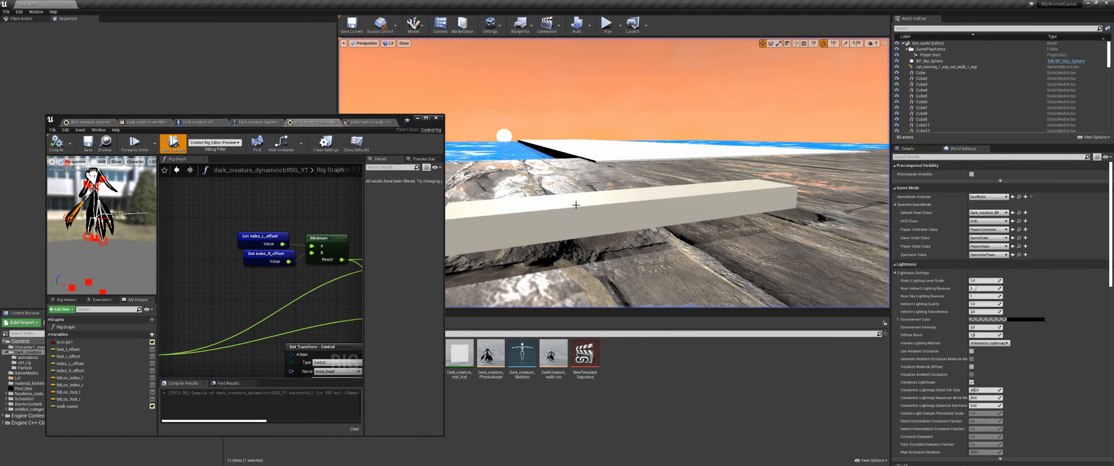
Restore the rig editor to full size and duplicate the upper neck/head Interpolate node
drag(424, 125, 555, 0)
scroll(435, 131, down, 3)
right_drag(436, 131, 561, 260)
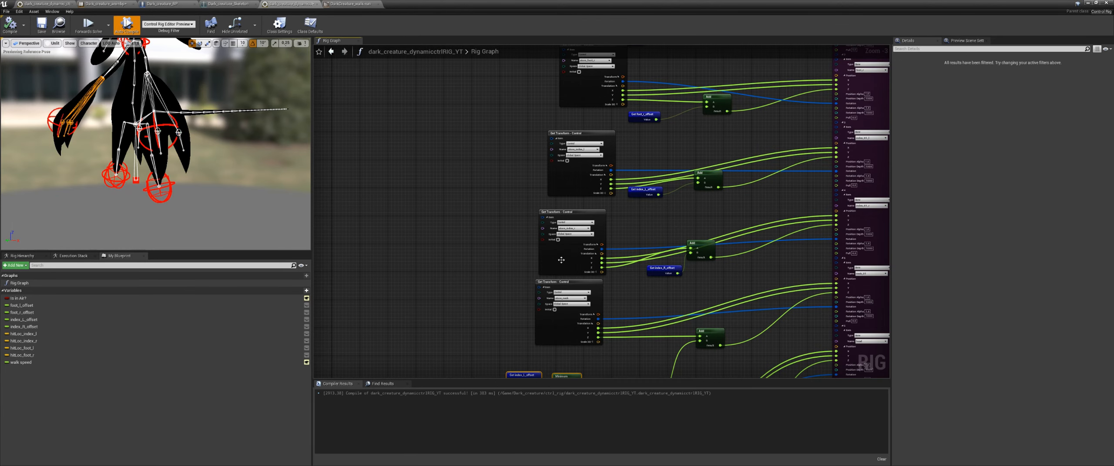
right_drag(580, 155, 574, 71)
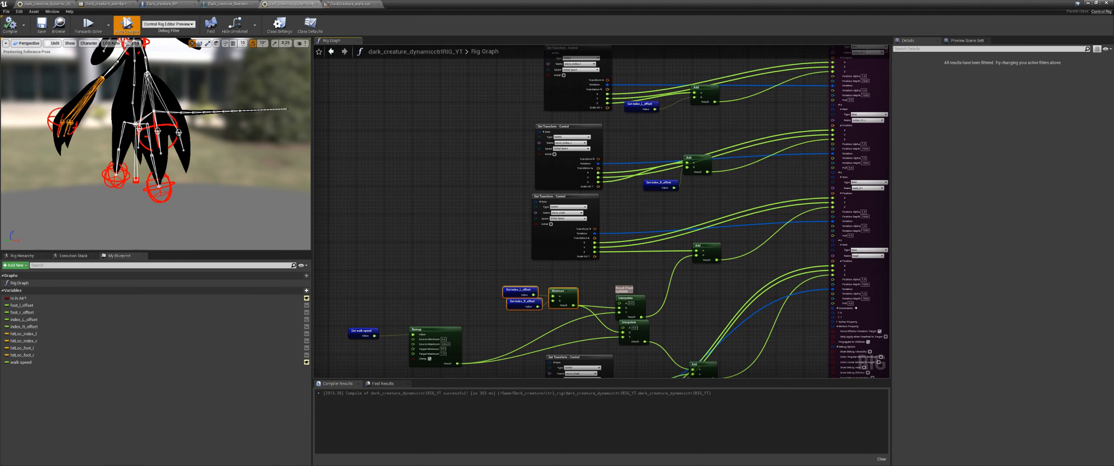
right_drag(631, 319, 642, 278)
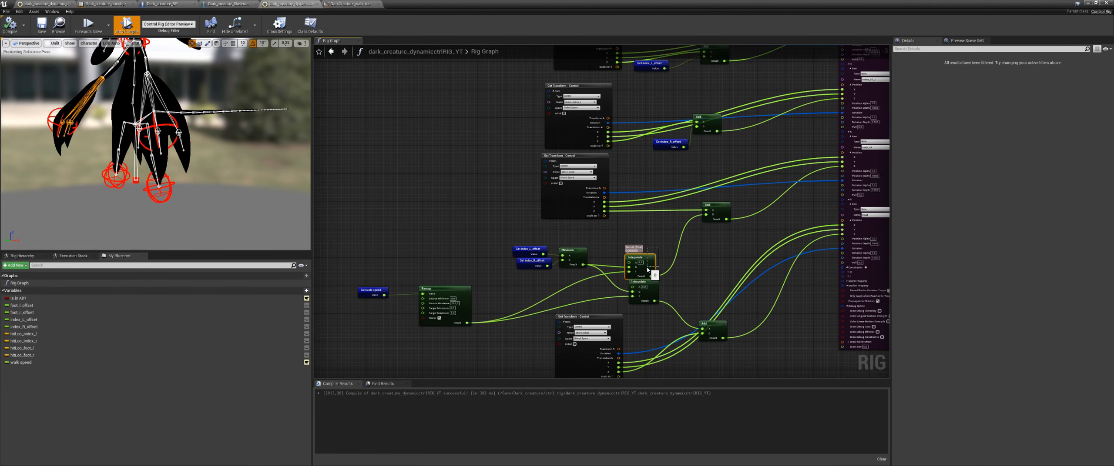
click(647, 268)
key(ctrl+v)
Place the Interpolate copy by index_L_offset, wiring Remap to T, index_L_offset to B, and its result to the store_index_l Add node
drag(467, 323, 477, 225)
right_drag(497, 219, 479, 289)
drag(479, 289, 677, 161)
scroll(680, 173, up, 3)
right_drag(681, 176, 626, 257)
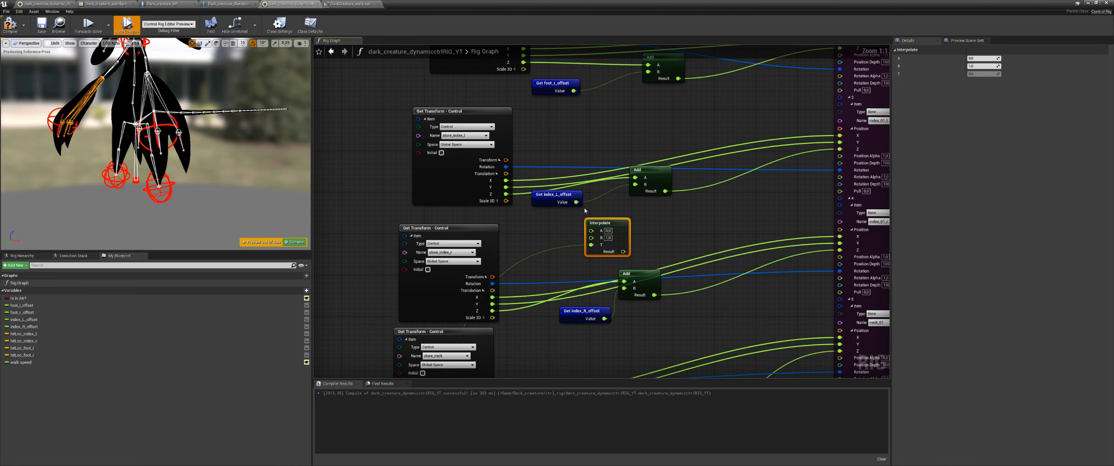
drag(575, 203, 635, 186)
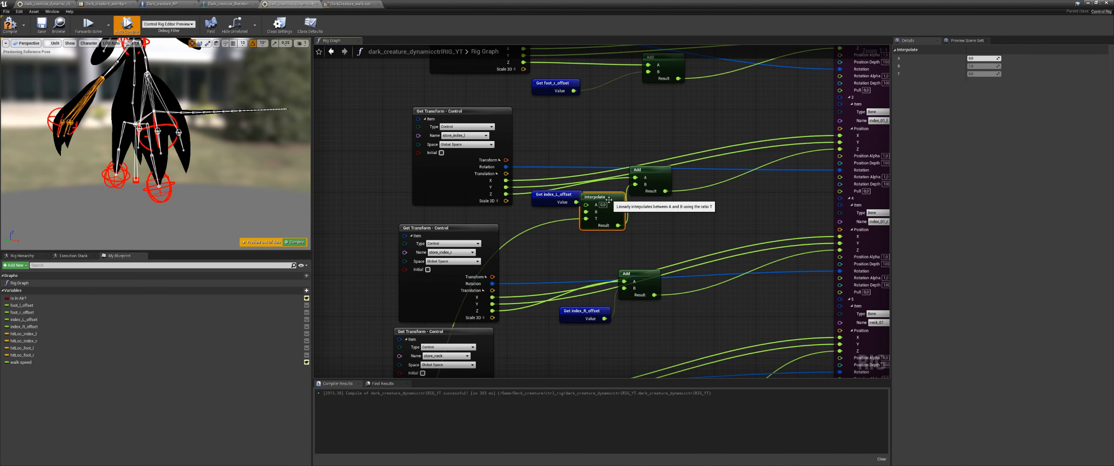
Paste another Interpolate by index_R_offset, wiring Remap to T, index_R_offset to B, and its result to the store_index_r Add node
right_drag(564, 283, 588, 205)
key(ctrl+v)
mouse_move(607, 232)
mouse_down()
mouse_move(591, 232)
mouse_move(609, 238)
mouse_up()
drag(594, 284, 648, 211)
scroll(627, 261, down, 2)
right_drag(569, 296, 617, 181)
drag(435, 326, 650, 166)
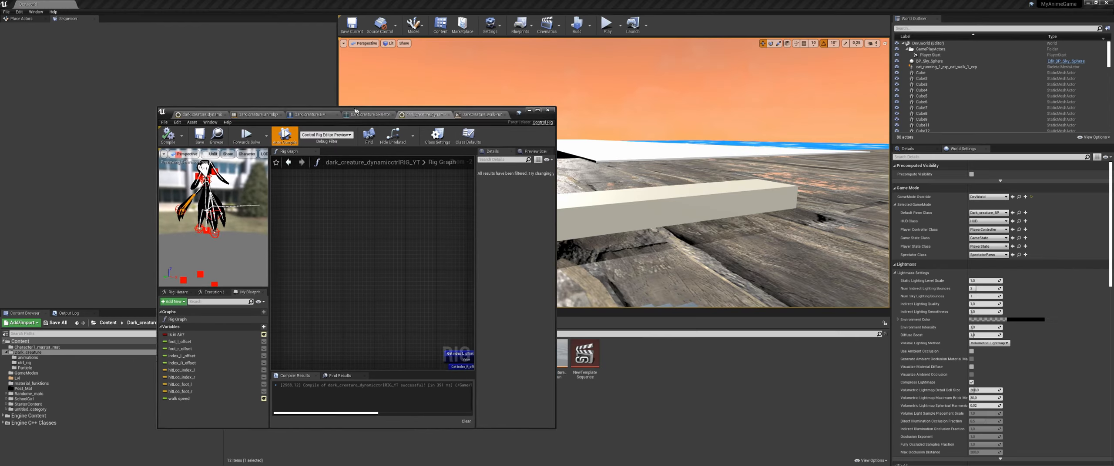
Play the level with the rig editor shrunk and walk the creature over the ramps in all directions to test its hand offsets
drag(354, 111, 307, 105)
click(606, 25)
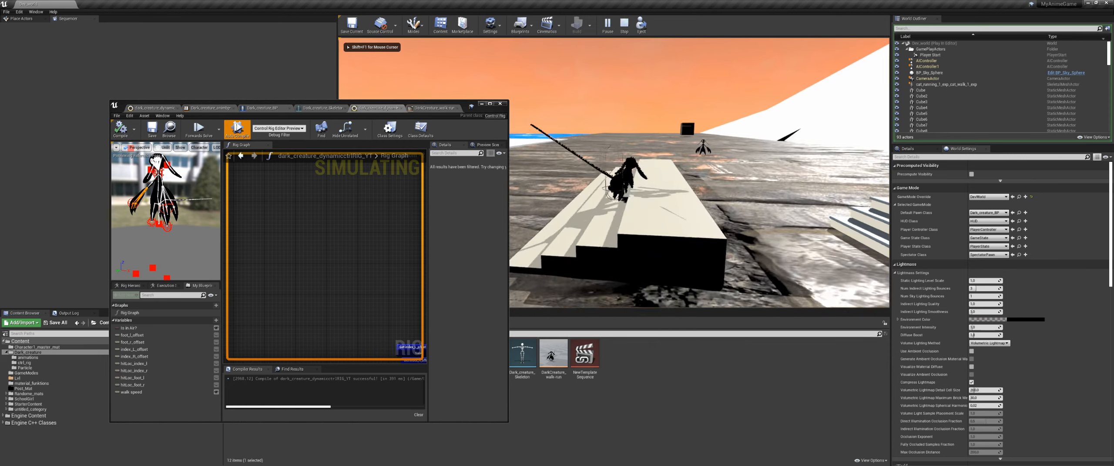
key(w)
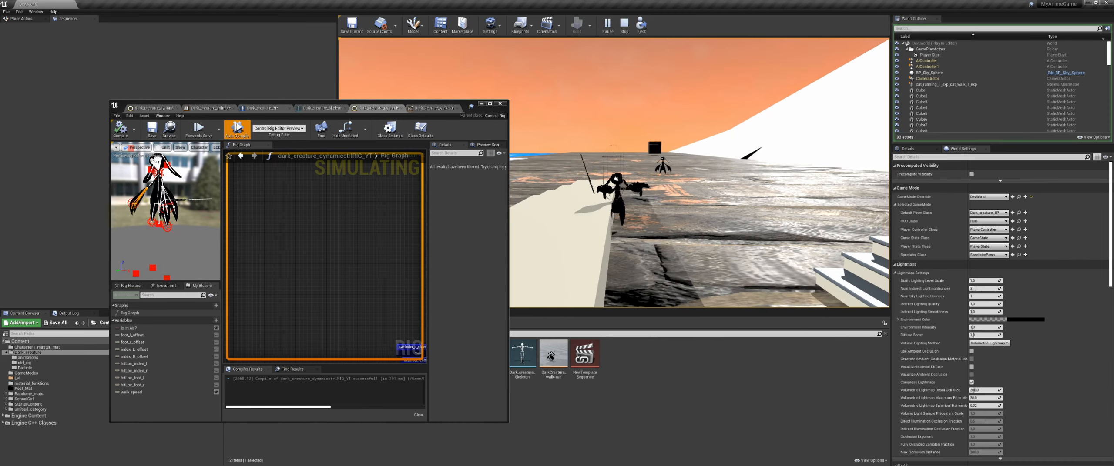
key(w)
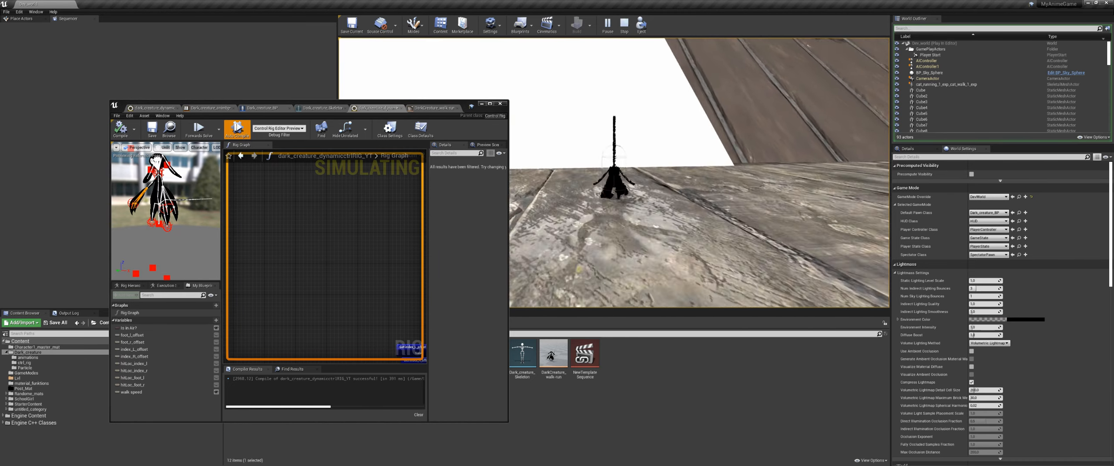
key(w)
key(s)
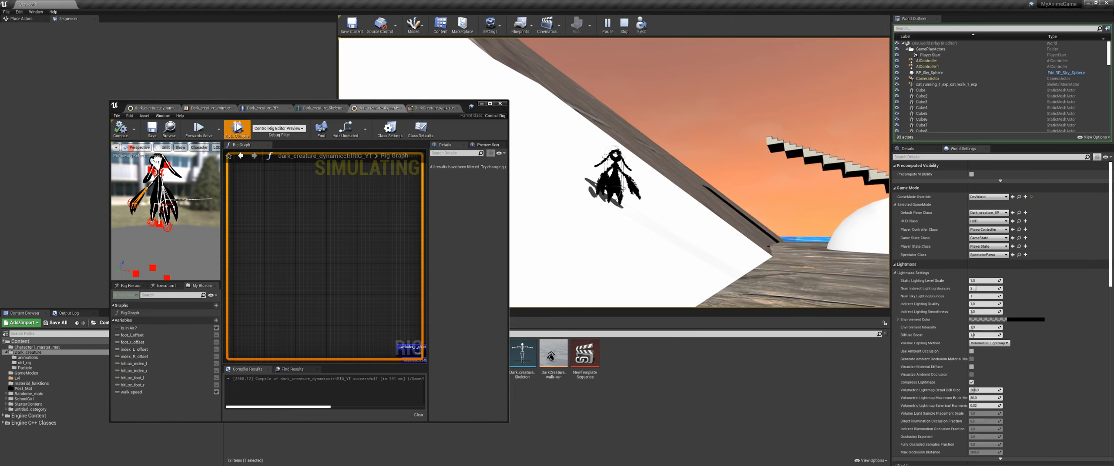
key(a)
key(d)
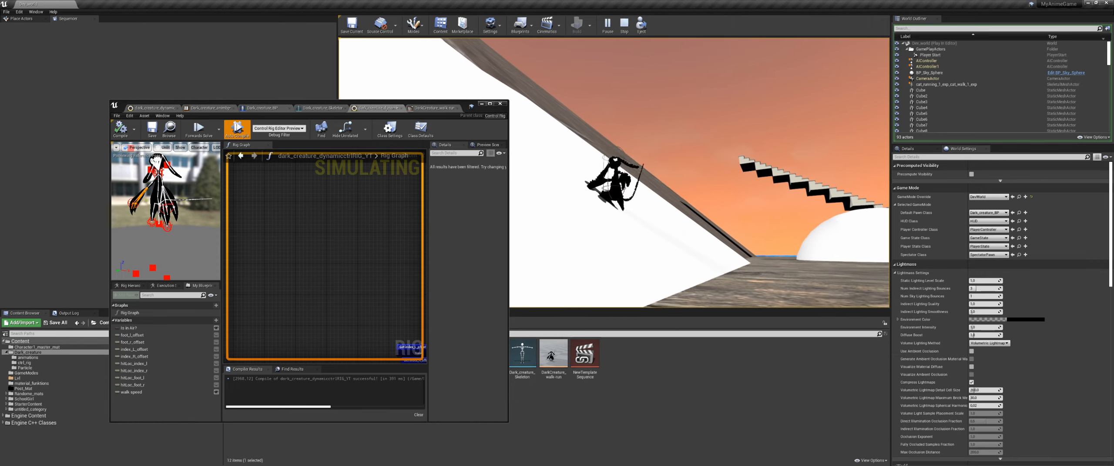
key(s)
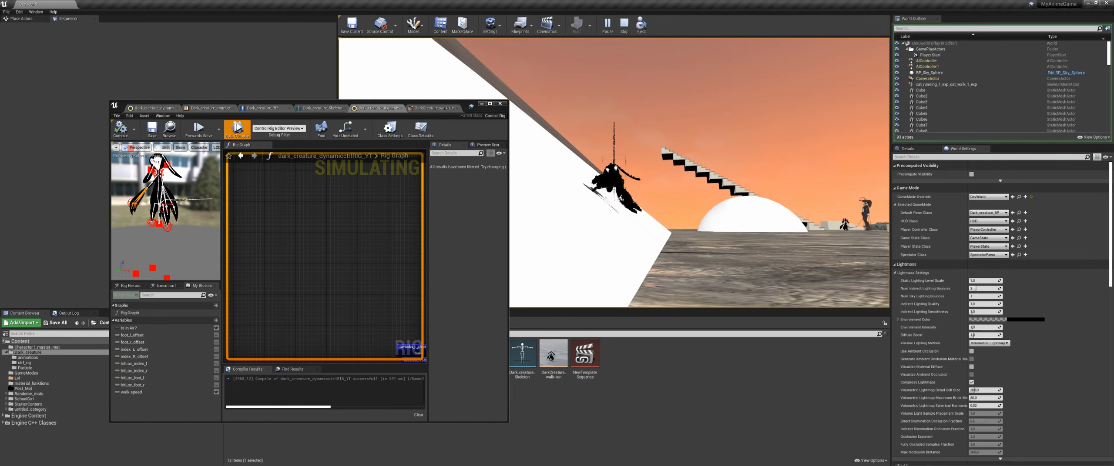
key(a)
key(d)
key(w)
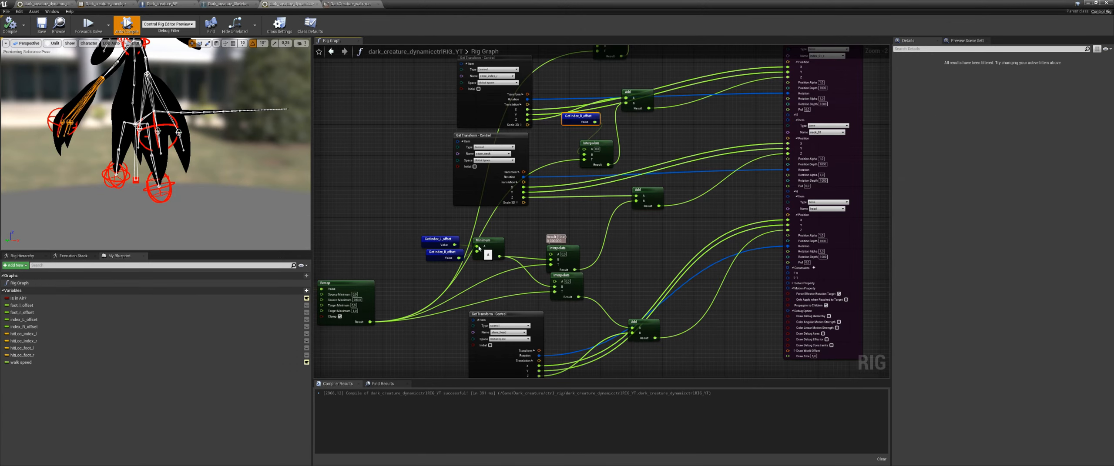
Move the walk speed getter and Remap node well away from the neck, head and index offset nodes
right_drag(615, 221, 629, 227)
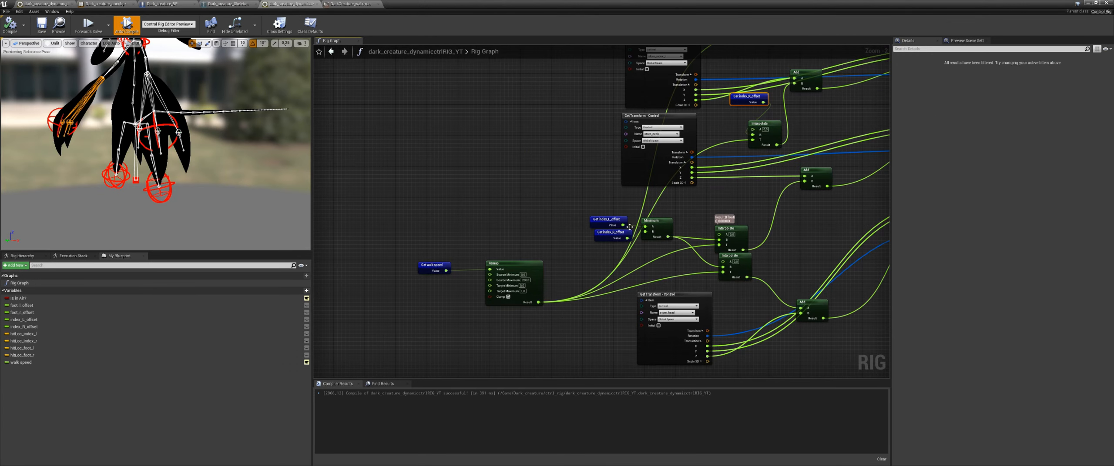
drag(422, 270, 451, 270)
drag(522, 263, 351, 116)
right_drag(652, 276, 600, 281)
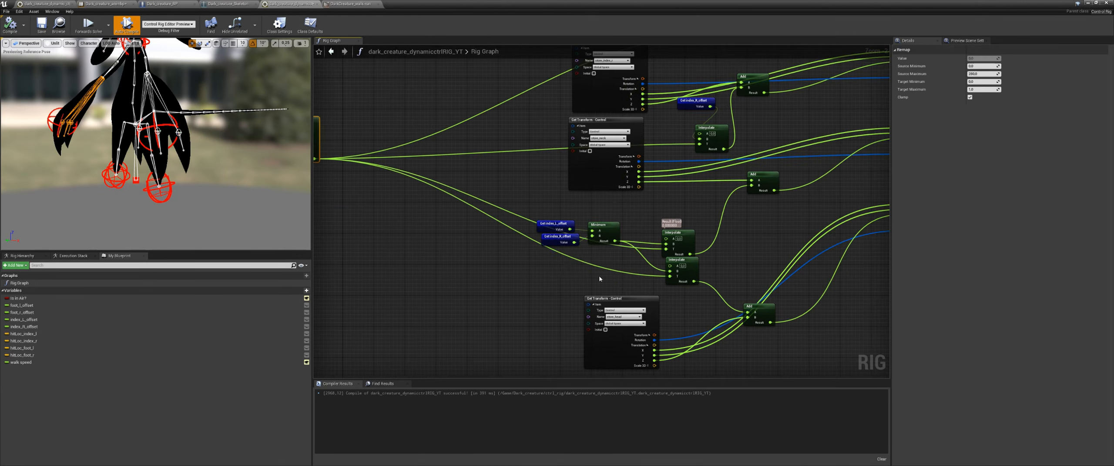
drag(601, 225, 616, 229)
Add a reroute point on the neck/head wire and comment its offset nodes "turn of neck/head offset when standing"
double_click(515, 275)
drag(516, 274, 666, 250)
drag(541, 217, 626, 257)
drag(613, 229, 587, 234)
drag(712, 213, 504, 290)
drag(517, 278, 502, 279)
text(cturn of neck/head offset when standing)
Move the index_R_offset and index_L_offset getters with their Interpolate nodes clear of the transform nodes, tidying the wires with reroute points
right_drag(627, 87, 523, 270)
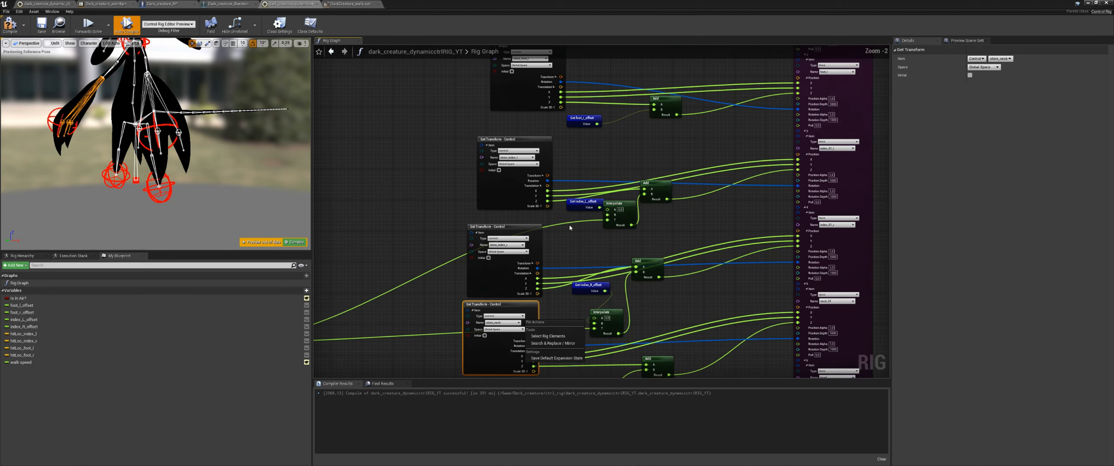
right_drag(436, 270, 567, 199)
double_click(567, 200)
drag(567, 200, 588, 145)
drag(554, 246, 558, 273)
drag(650, 199, 432, 217)
double_click(609, 204)
right_drag(636, 235, 612, 298)
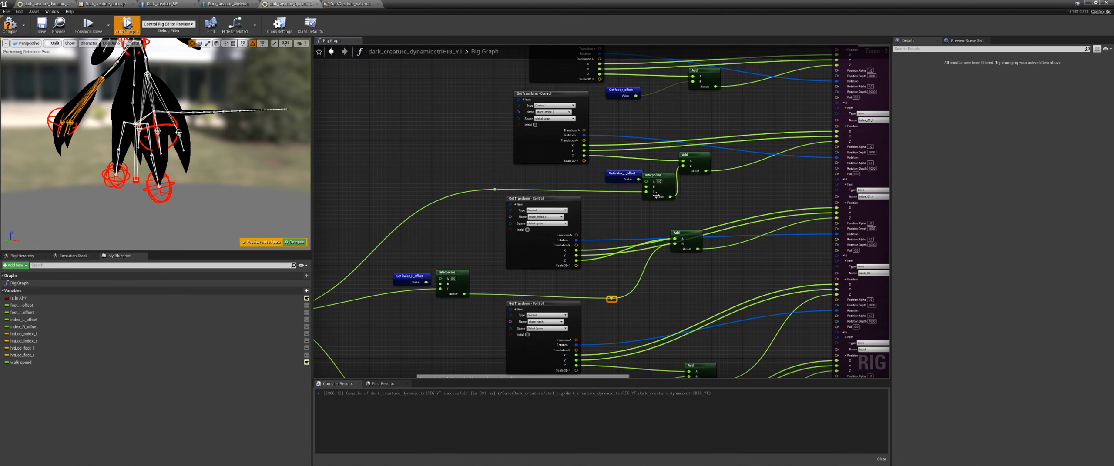
drag(621, 173, 465, 174)
drag(527, 201, 543, 201)
Comment both index offset and Interpolate groups as "turn of hand offset when standing"
drag(565, 153, 463, 211)
text(cturn of)
drag(559, 257, 461, 303)
key(c)
key(ctrl+v)
Group the walk speed getter and Remap node in a comment named "walk speed remaped"
right_drag(435, 261, 581, 187)
drag(483, 259, 331, 201)
text(cwalk speed remaped)
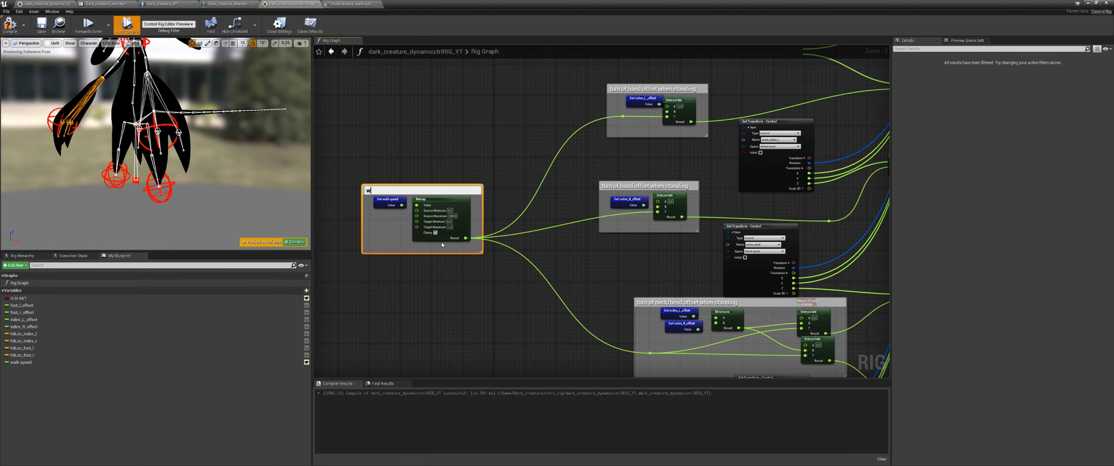
key(Return)
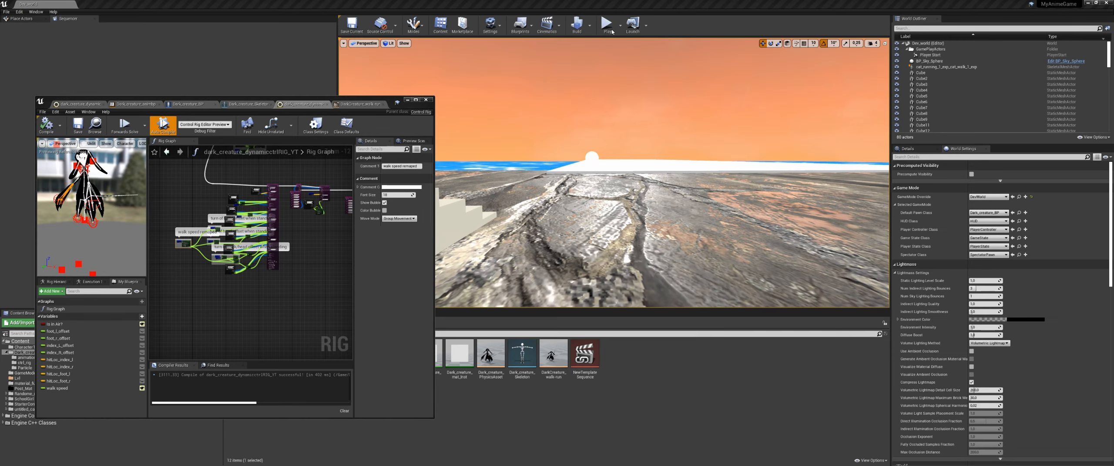
Play the level, move the creature around to test the tidied rig, and stop playing
click(609, 26)
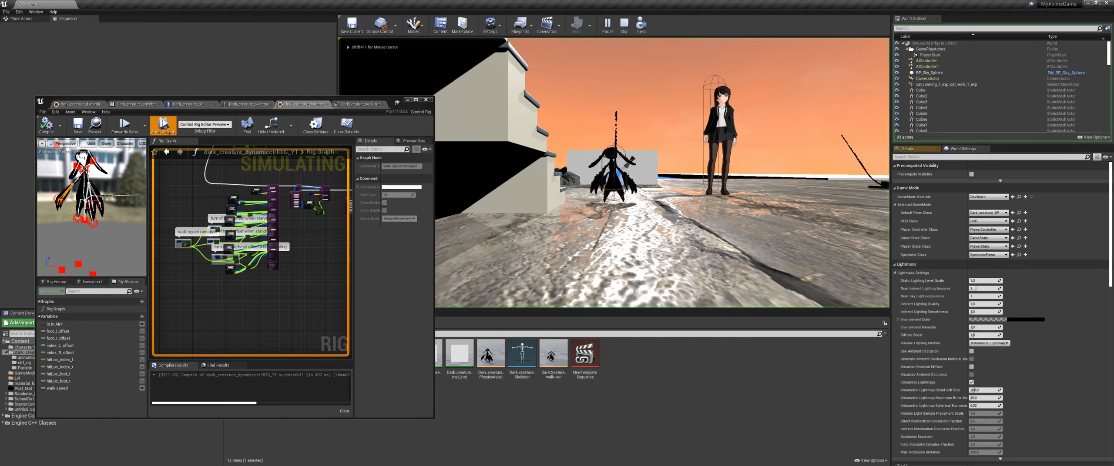
key(d)
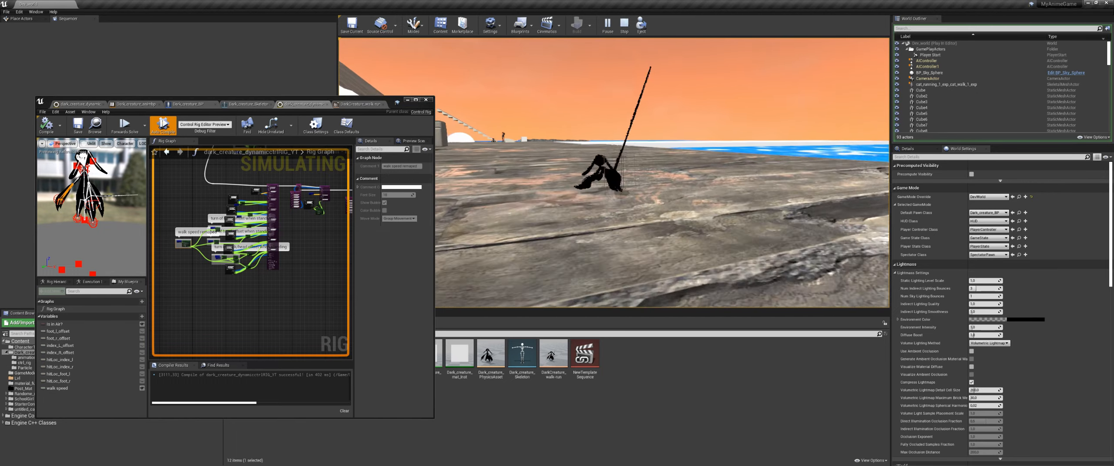
key(Escape)
In Dark_creature_BP's slow mo section, set the upper Set Global Time Dilation node's time dilation to 0.0
click(183, 107)
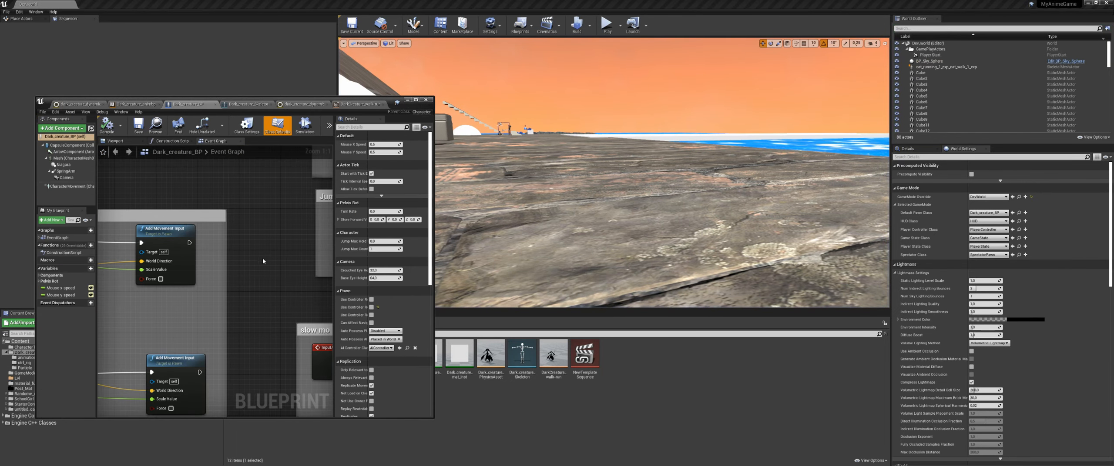
scroll(266, 262, down, 6)
right_drag(243, 370, 201, 251)
scroll(202, 250, up, 4)
scroll(201, 253, up, 1)
right_drag(200, 285, 274, 215)
key(Return)
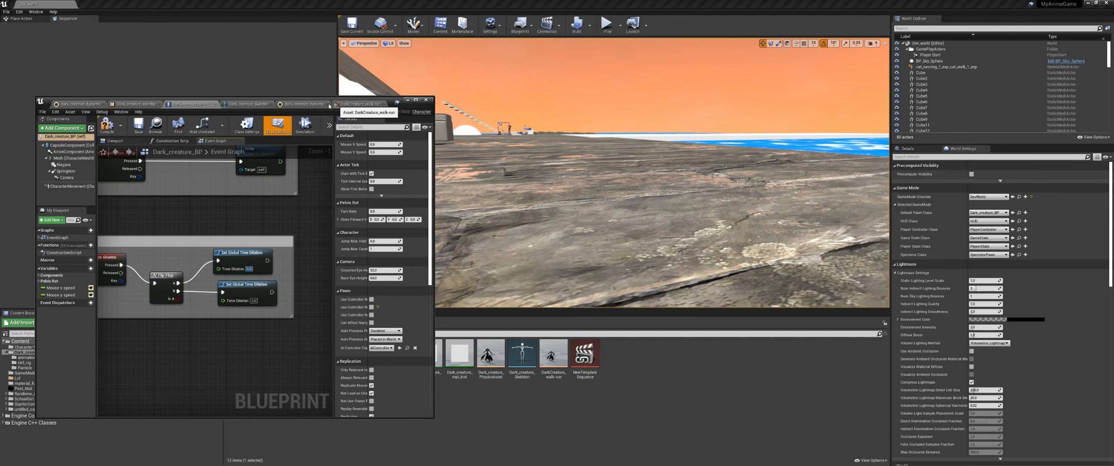
Play the level from the rig graph, make the creature jump, examine its frozen pose in the rig preview, and stop playing
click(303, 104)
key(alt+p)
key(space)
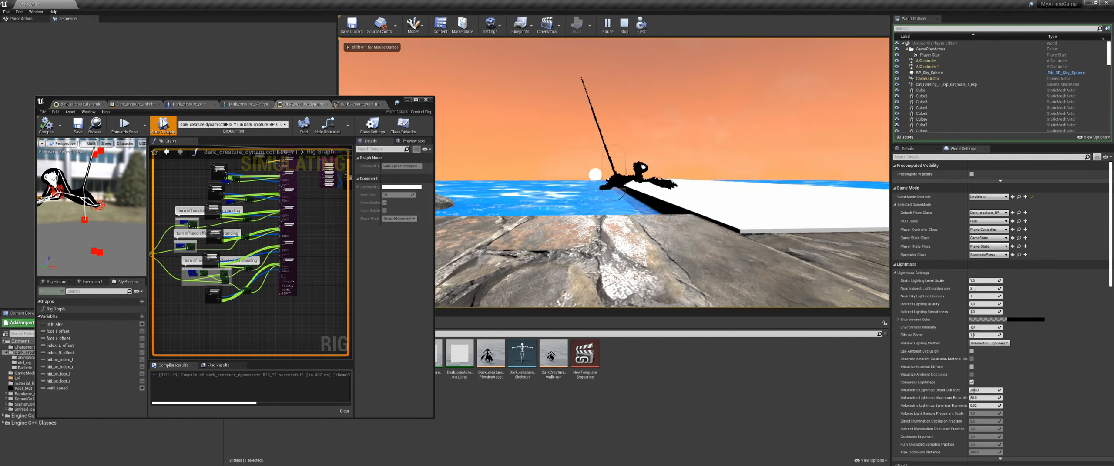
key(shift+F1)
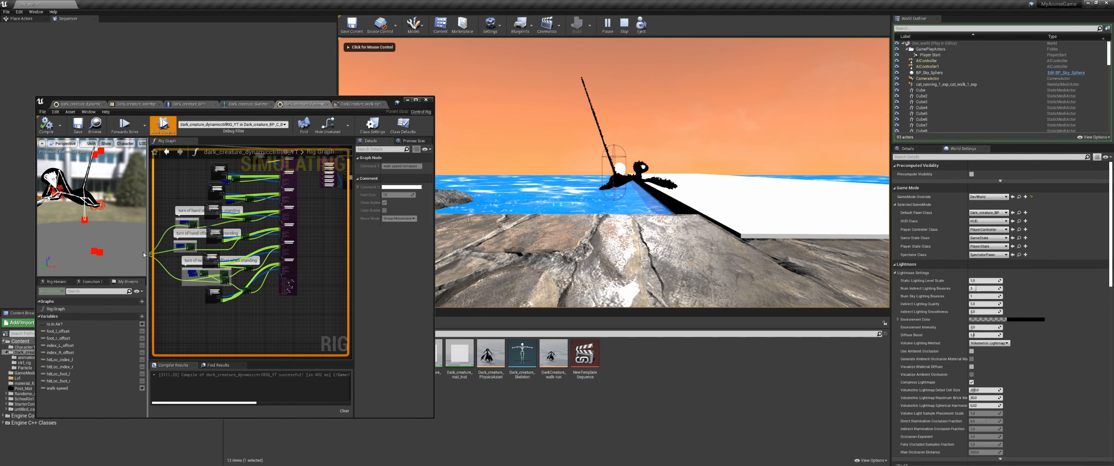
right_drag(102, 249, 103, 249)
scroll(103, 248, down, 6)
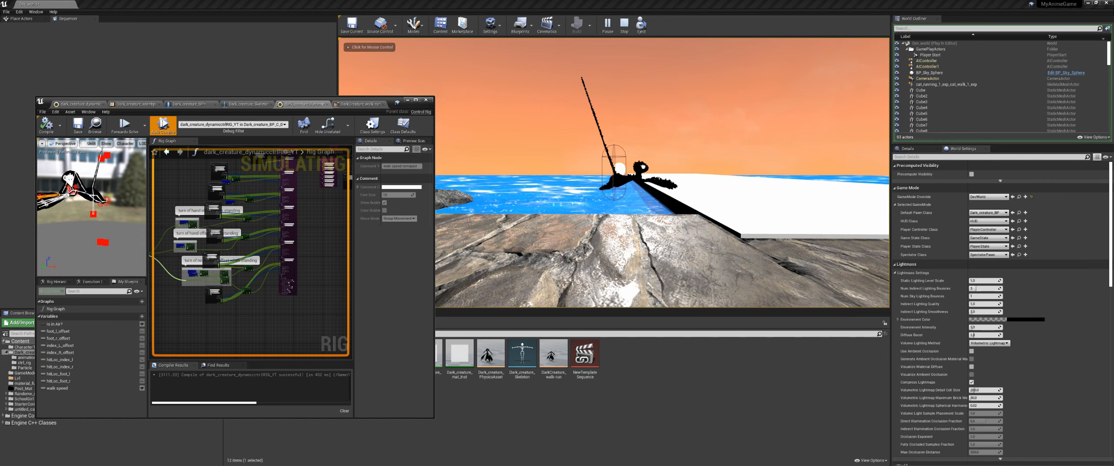
alt+drag(102, 249, 78, 241)
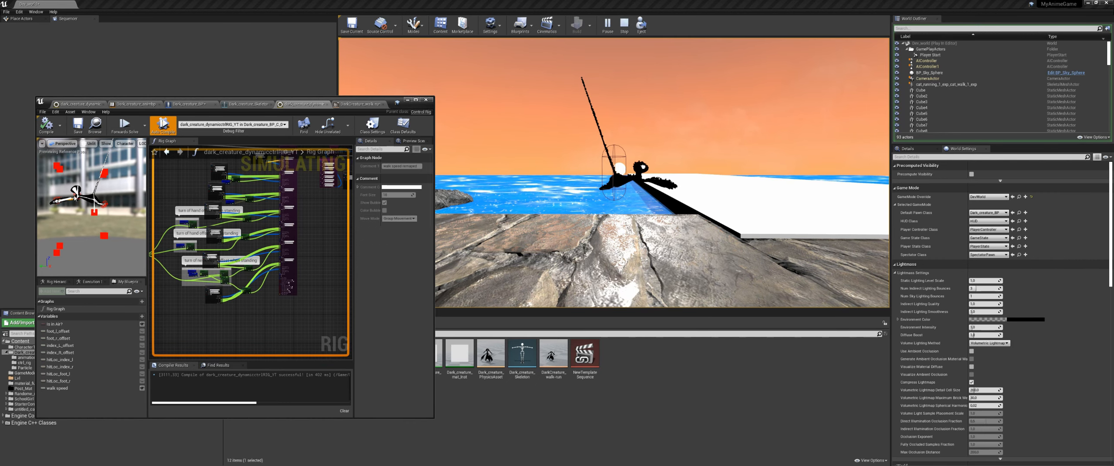
key(Escape)
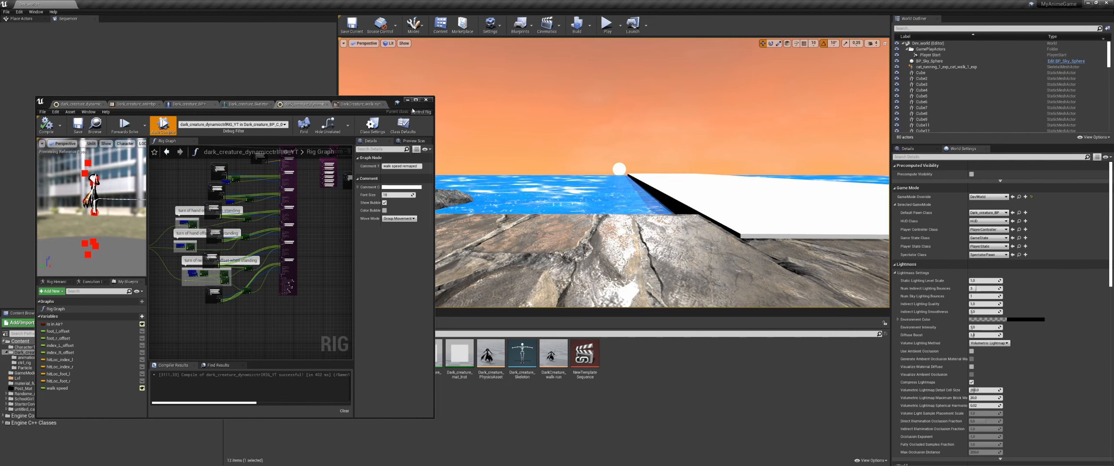
Examine the neck/head offset nodes and their store_neck and store_head transforms in the maximized rig editor
click(415, 100)
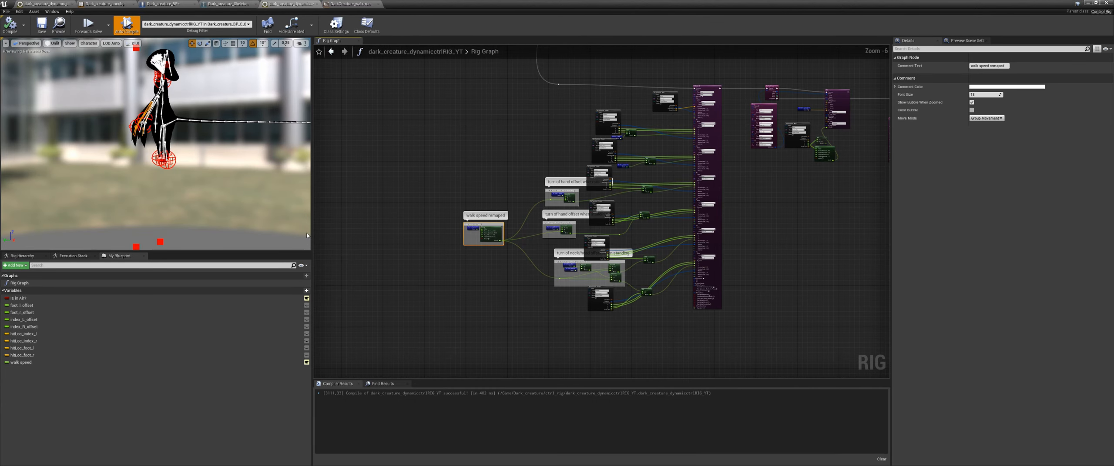
right_drag(502, 313, 416, 339)
scroll(482, 315, up, 4)
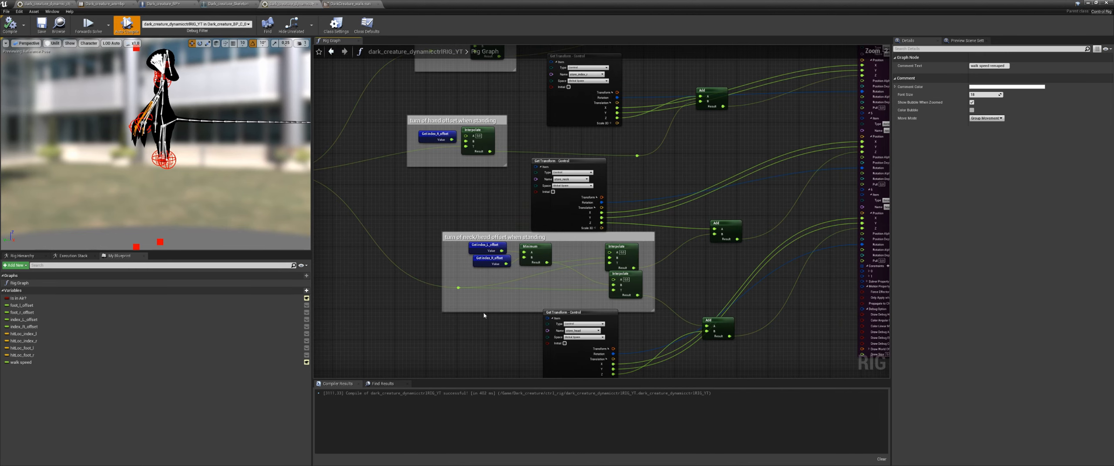
right_drag(769, 183, 707, 151)
drag(707, 153, 464, 343)
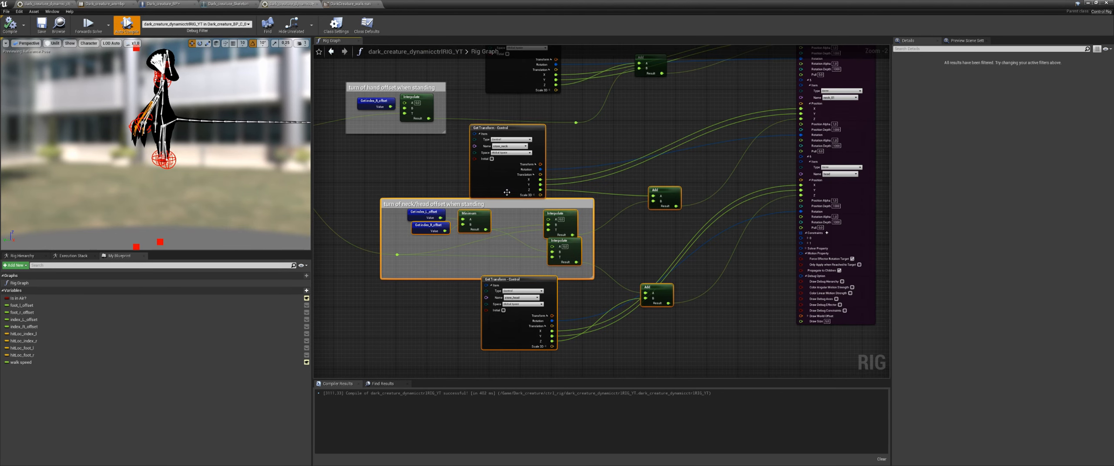
click(510, 189)
click(522, 330)
right_drag(441, 310, 450, 333)
scroll(459, 335, down, 4)
Reposition the Branch and Get Is in Air? nodes beneath Forwards Solve at the start of the rig graph
right_drag(331, 87, 477, 241)
click(477, 240)
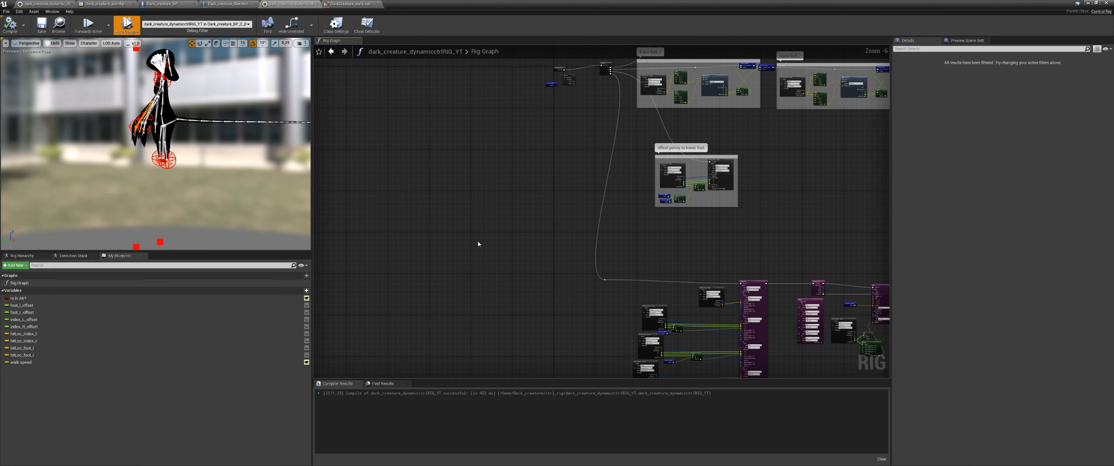
right_drag(525, 137, 459, 331)
scroll(532, 260, up, 3)
scroll(531, 260, up, 2)
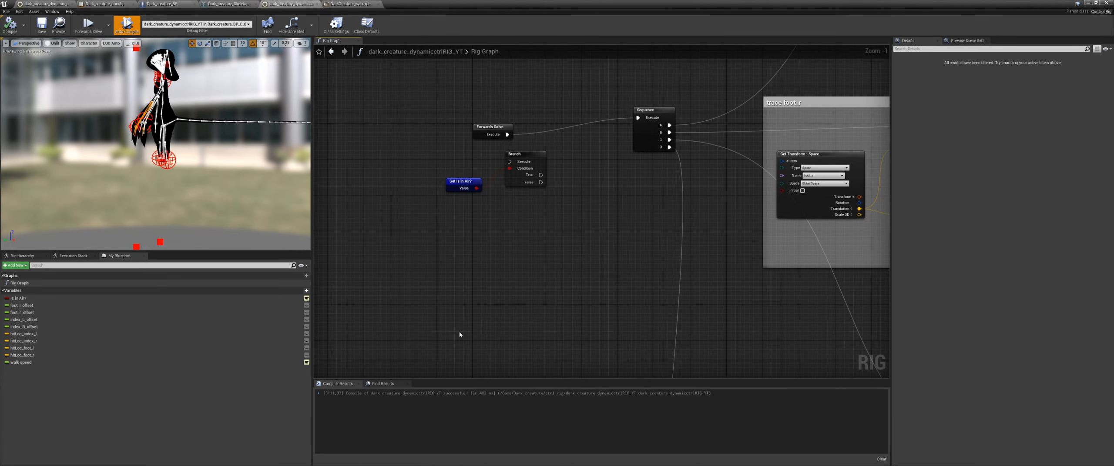
right_drag(523, 245, 494, 293)
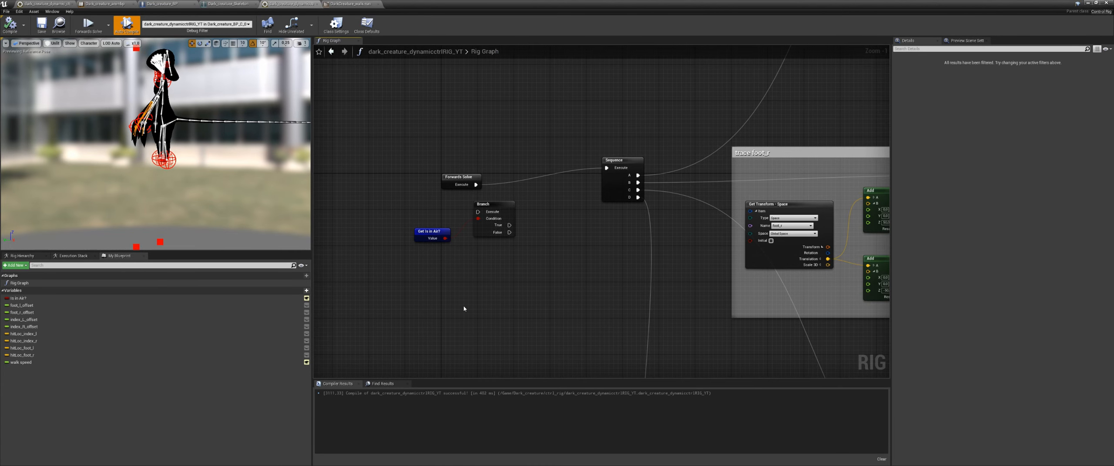
drag(500, 206, 527, 214)
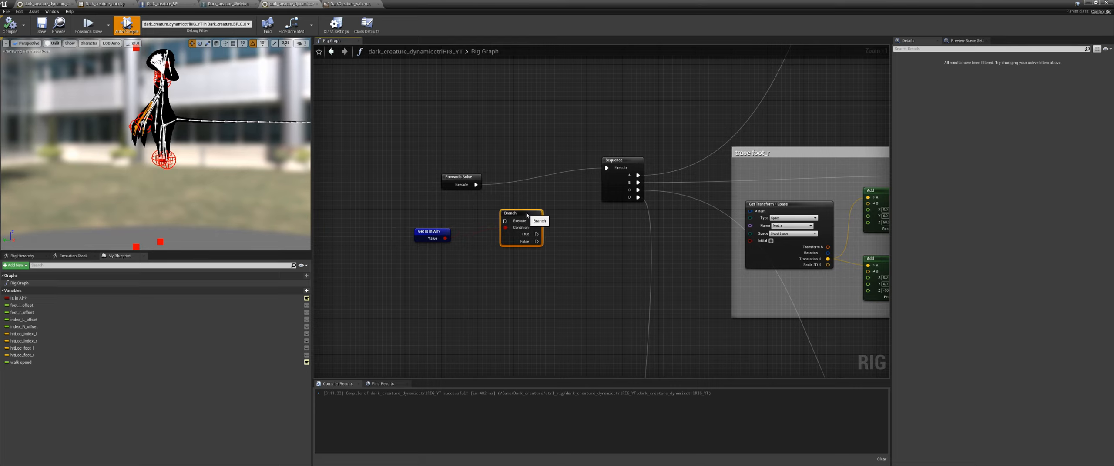
right_drag(559, 298, 600, 302)
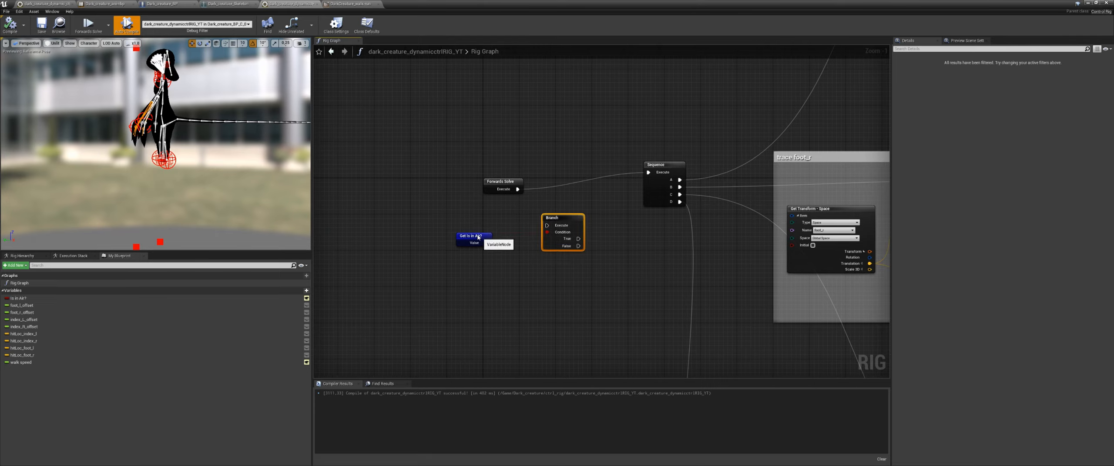
drag(478, 237, 460, 227)
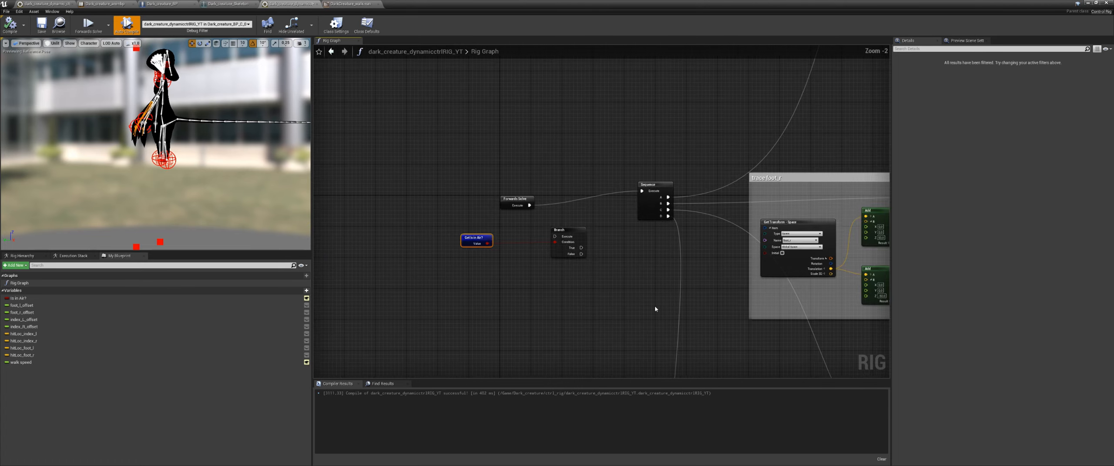
Create a float If node from the foot_r Get Transform's translation Z and place it beneath the Branch node
mouse_move(654, 309)
right_down()
mouse_move(463, 265)
mouse_move(406, 266)
mouse_move(388, 236)
right_up()
right_drag(567, 269, 600, 268)
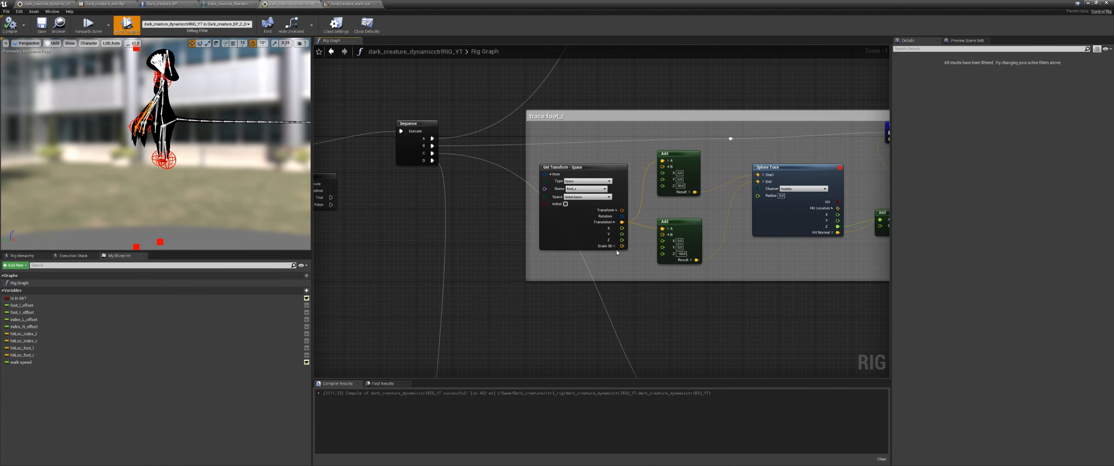
drag(621, 240, 587, 276)
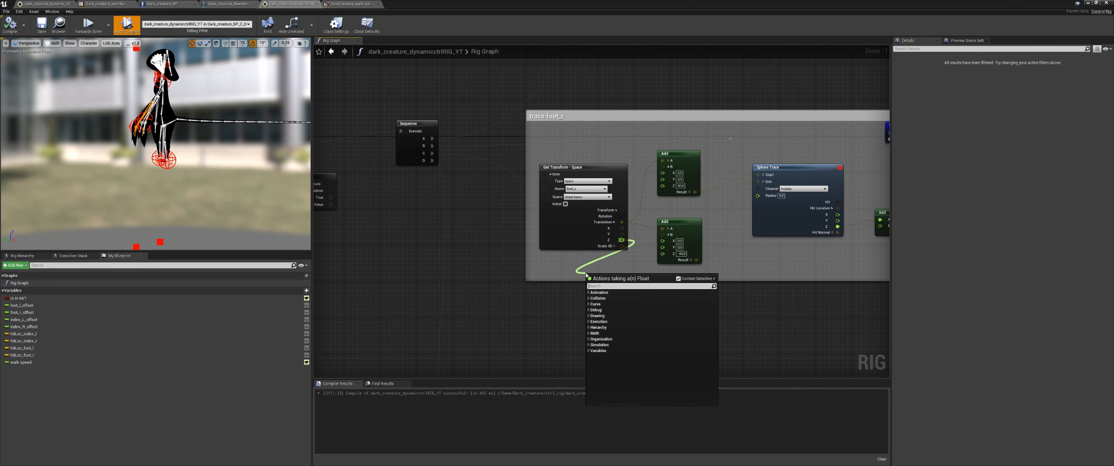
text(if)
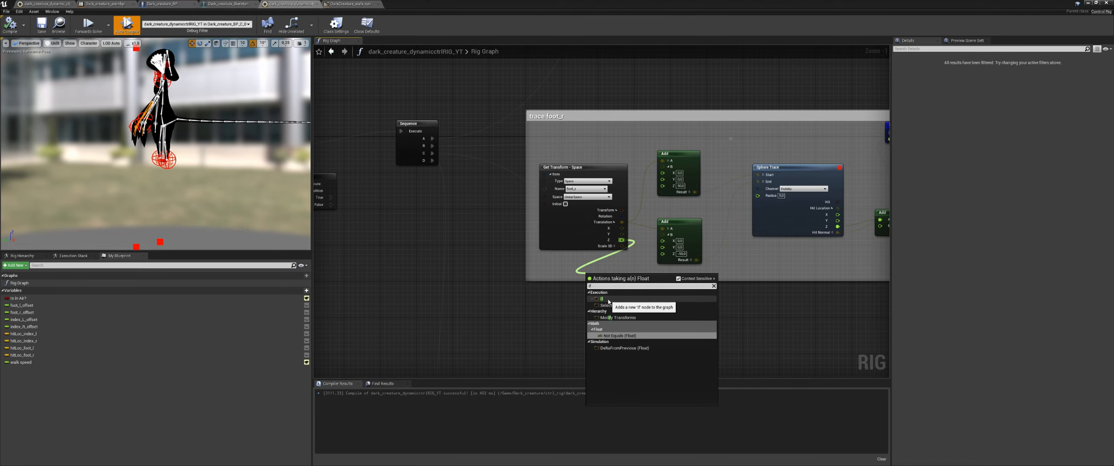
click(609, 301)
drag(624, 274, 392, 242)
right_drag(393, 242, 593, 248)
drag(594, 247, 521, 229)
scroll(474, 243, up, 1)
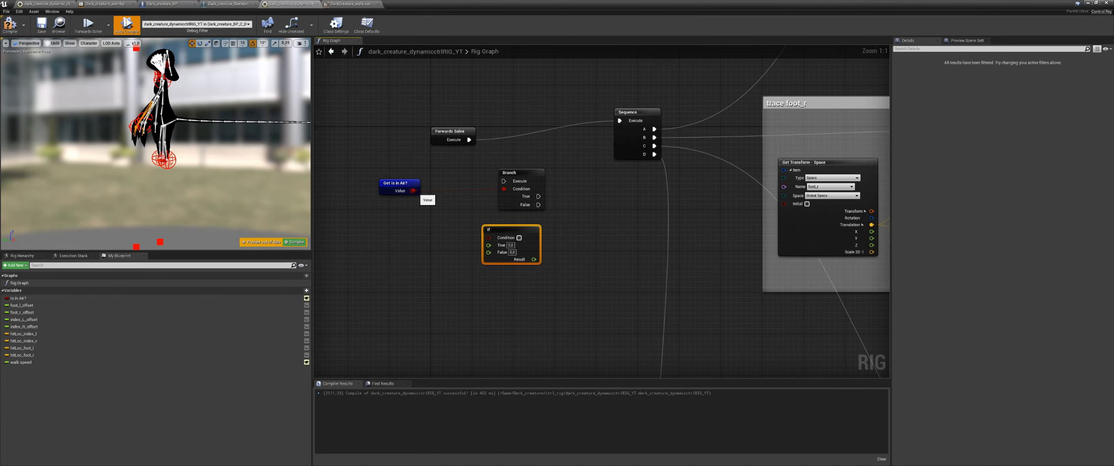
Connect the Is in Air? value to the If node's Condition and shift the Get Is in Air? node slightly down
drag(413, 191, 526, 233)
drag(390, 186, 397, 195)
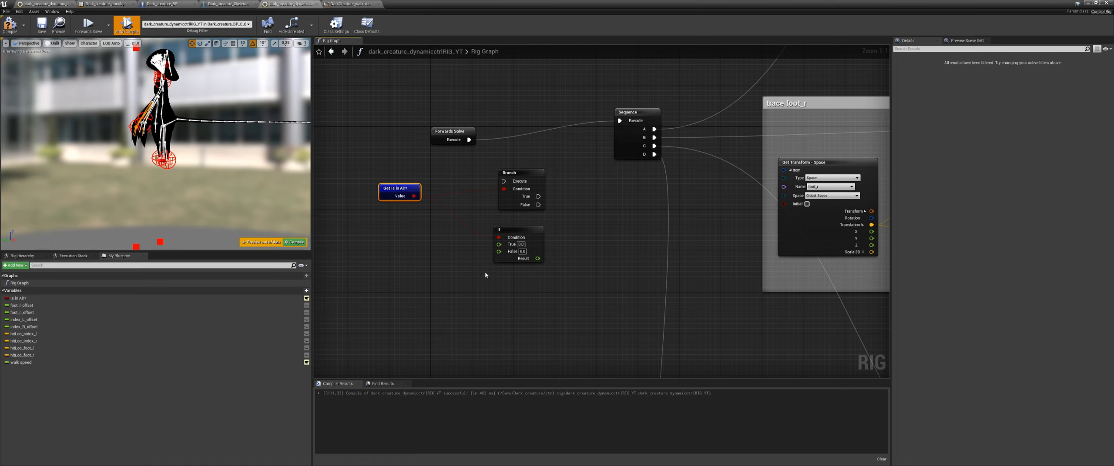
right_drag(497, 246, 478, 234)
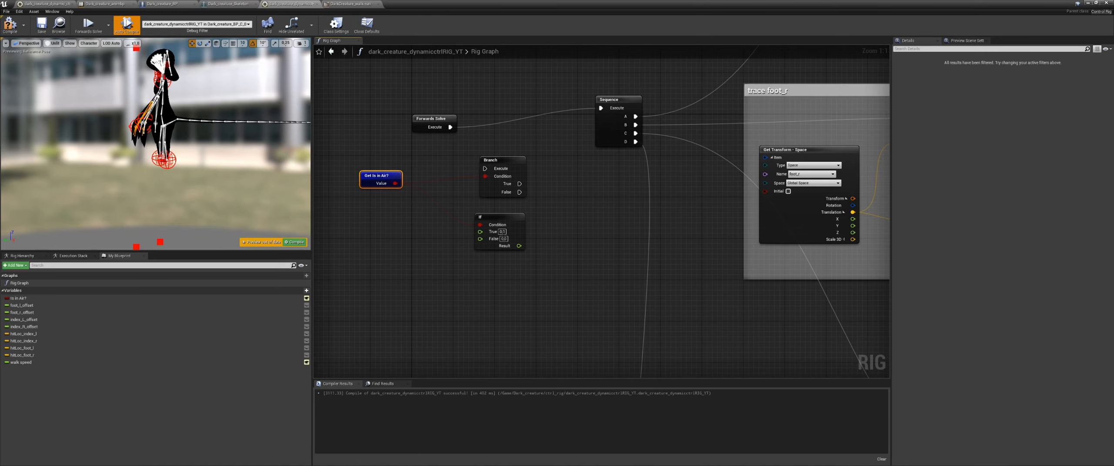
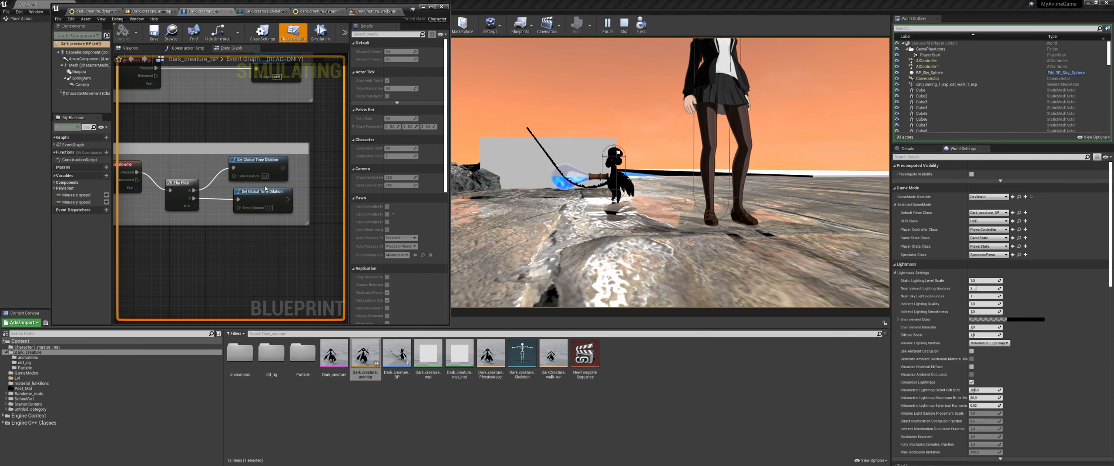
Stop playing the level and open the upper Set Global Time Dilation node's time dilation for editing
key(Escape)
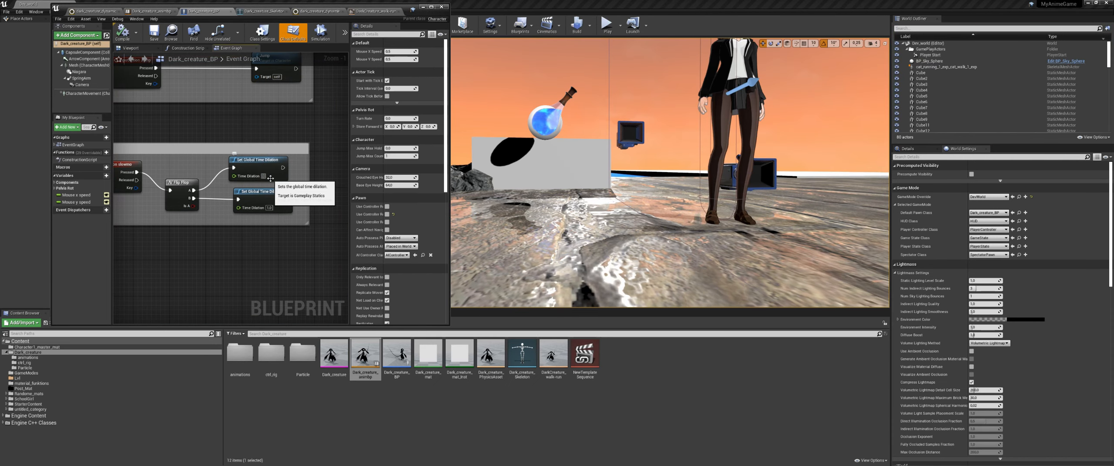
click(269, 177)
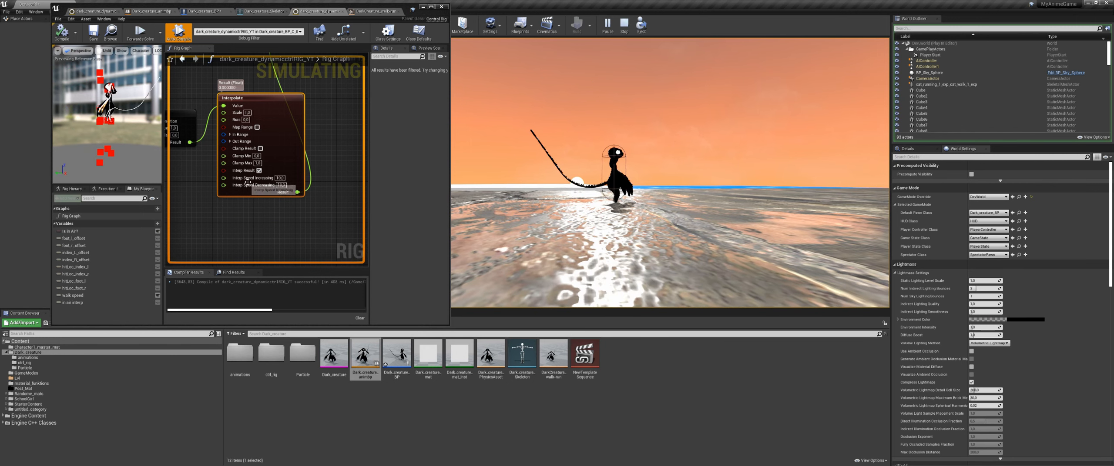
Try a different Interp Speed Increasing on the in-air Interpolate node while the level plays, and stop playing
click(279, 178)
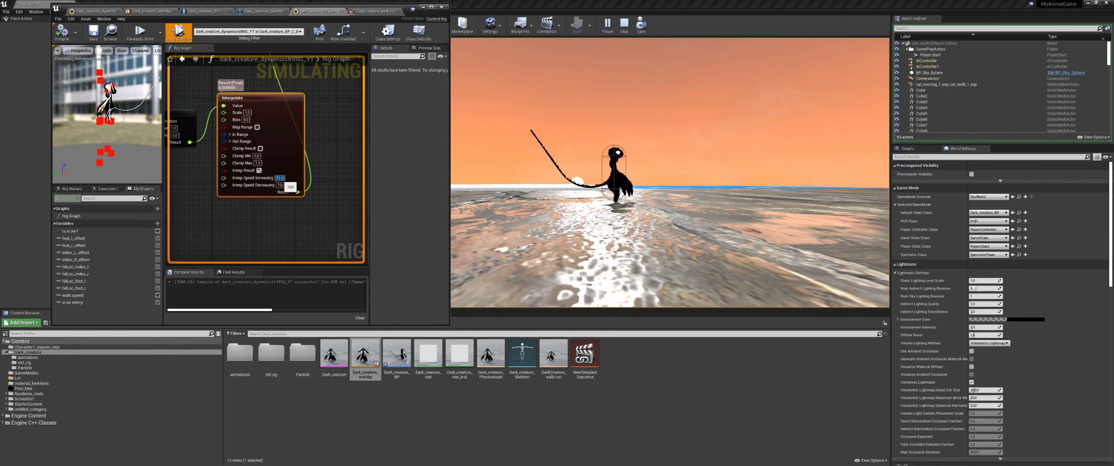
key(Return)
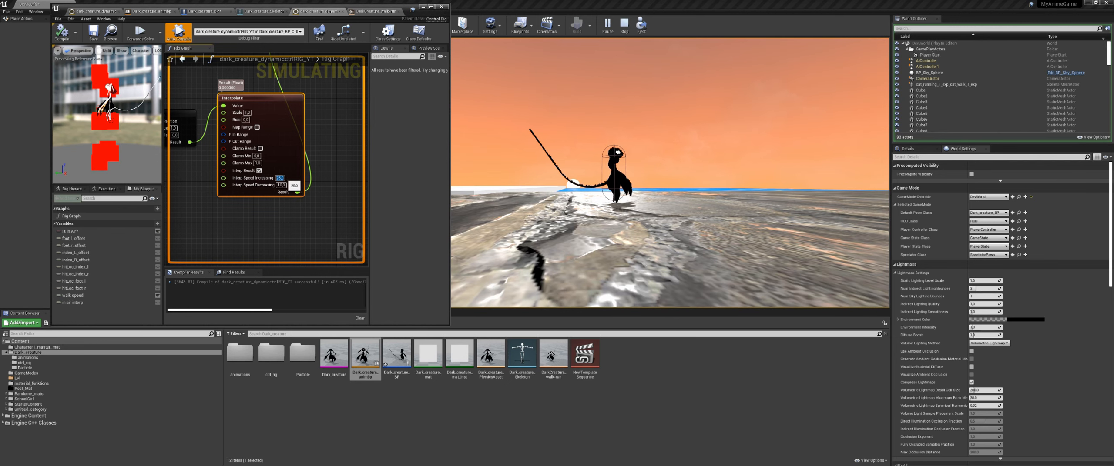
key(Return)
scroll(104, 151, down, 8)
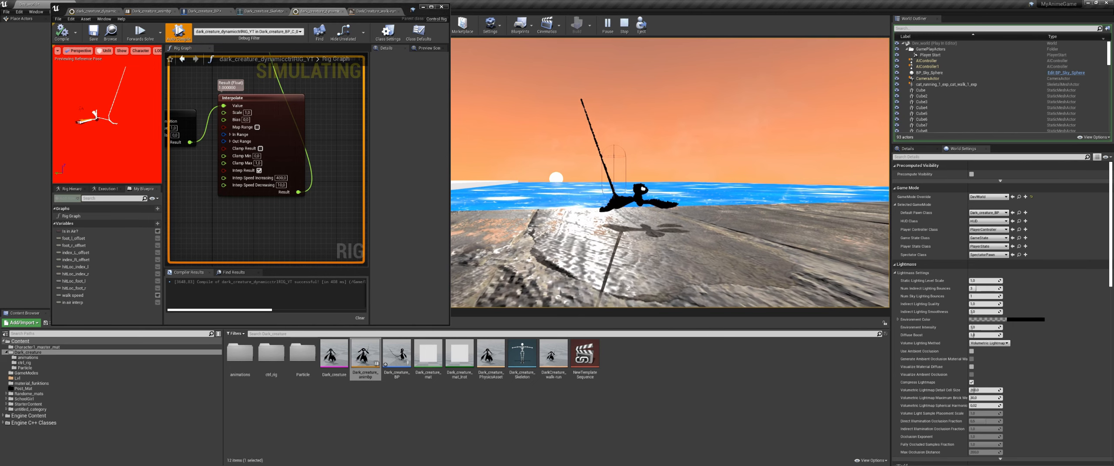
key(Escape)
click(281, 178)
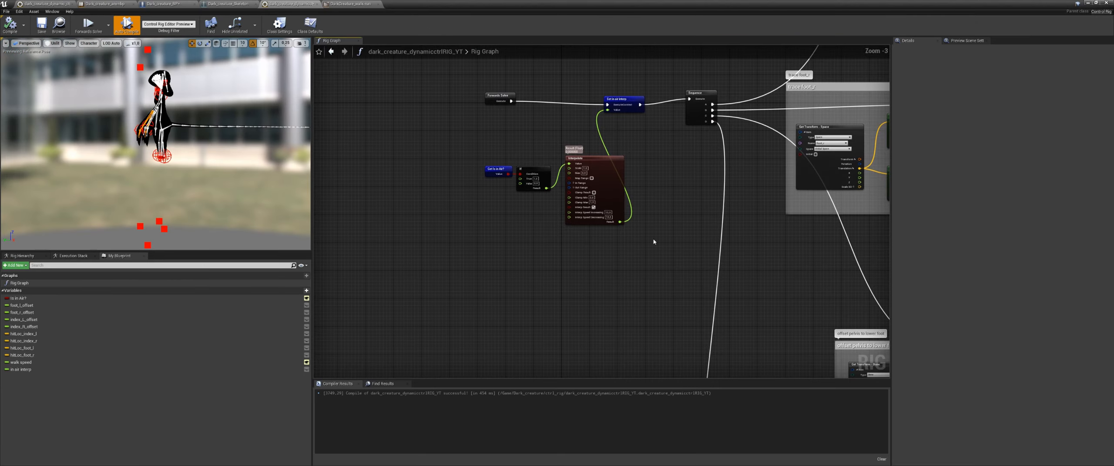
Examine the Is in Air? interpolation nodes and their place in the overall rig graph
drag(474, 144, 527, 221)
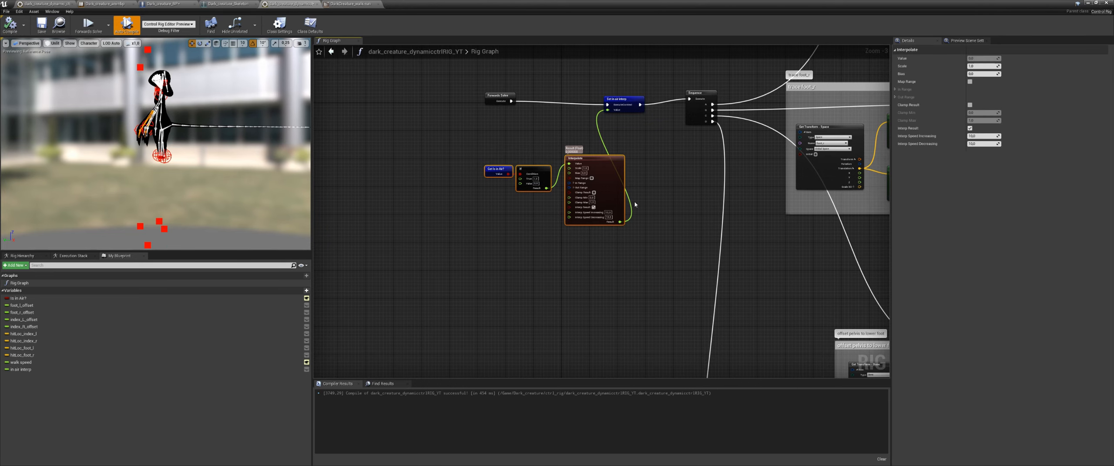
scroll(635, 205, down, 1)
right_drag(642, 222, 557, 207)
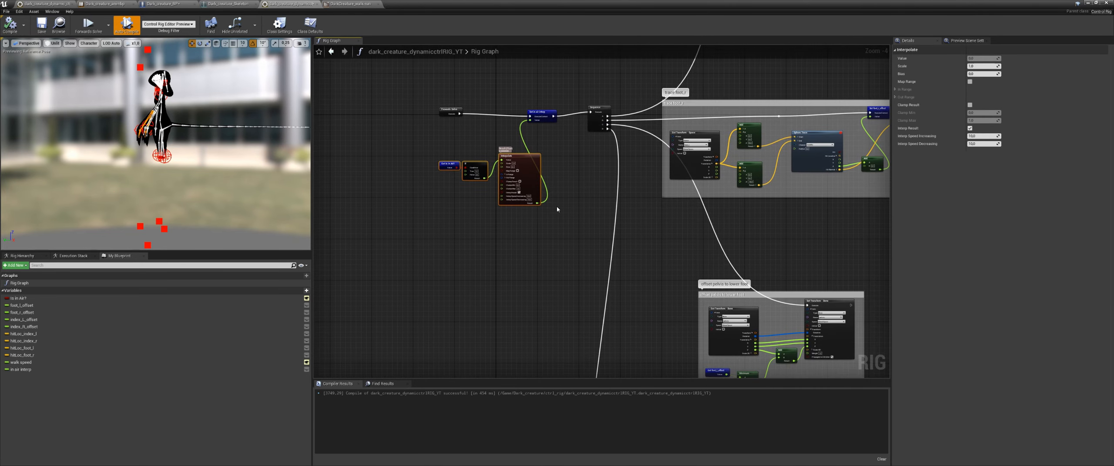
scroll(544, 169, up, 2)
scroll(533, 293, down, 3)
scroll(531, 183, down, 3)
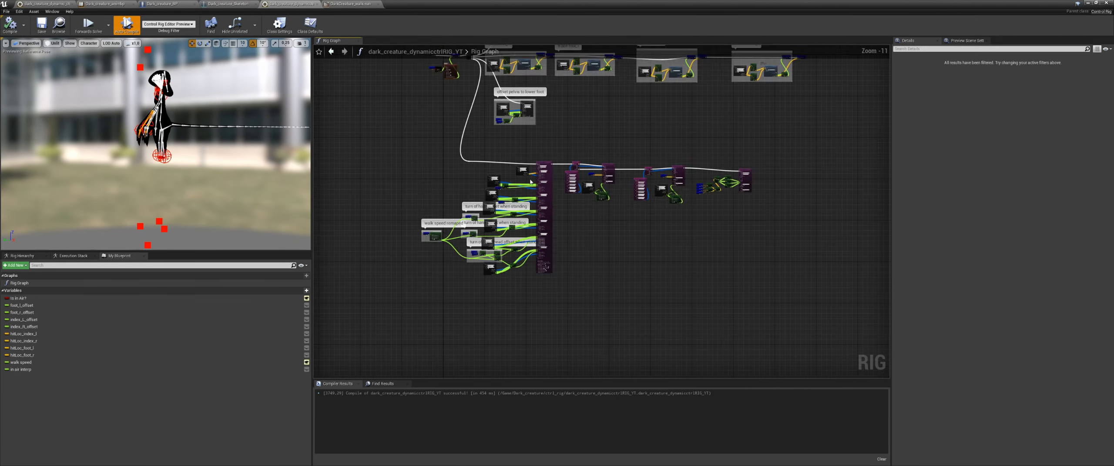
scroll(531, 183, up, 9)
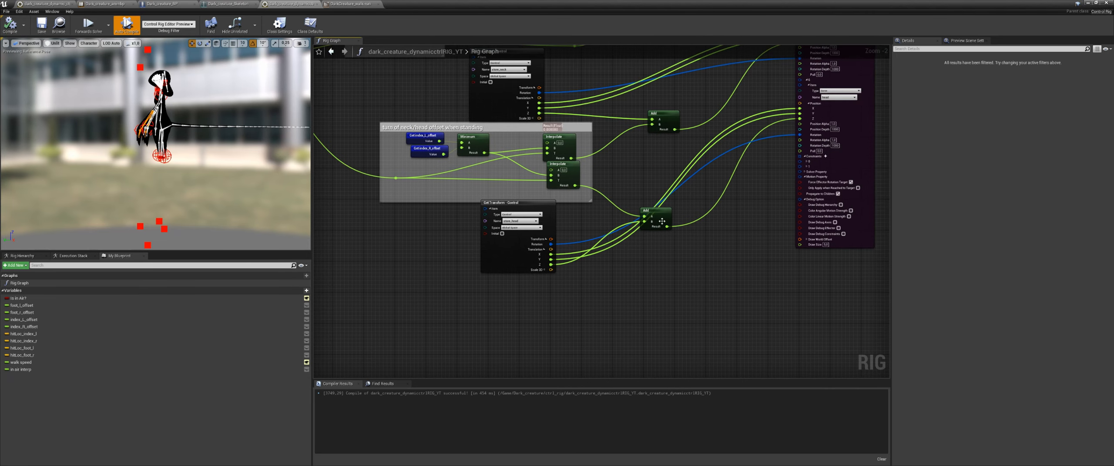
Make room around the neck/head offset group by spacing out the head Add, store_head Get Transform and lower Interpolate nodes
drag(661, 221, 685, 225)
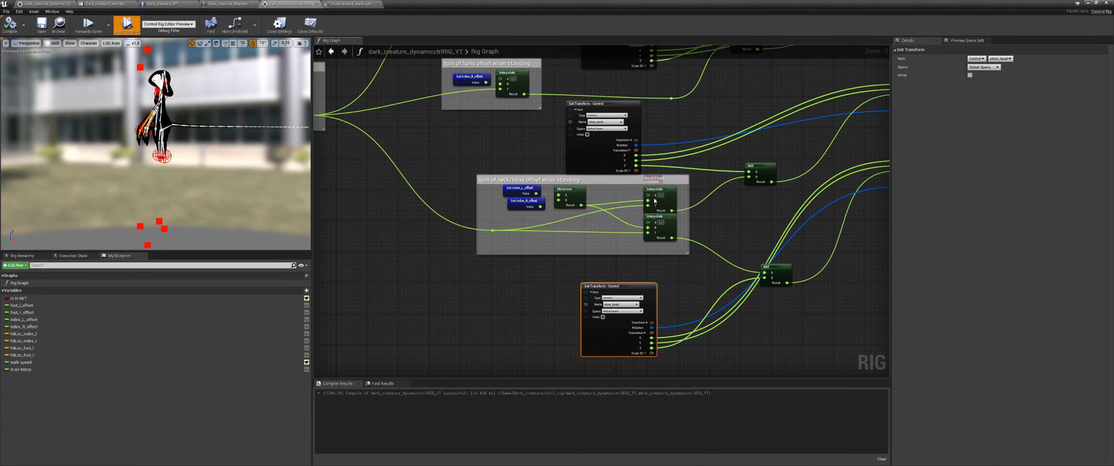
click(671, 209)
right_drag(413, 189, 530, 219)
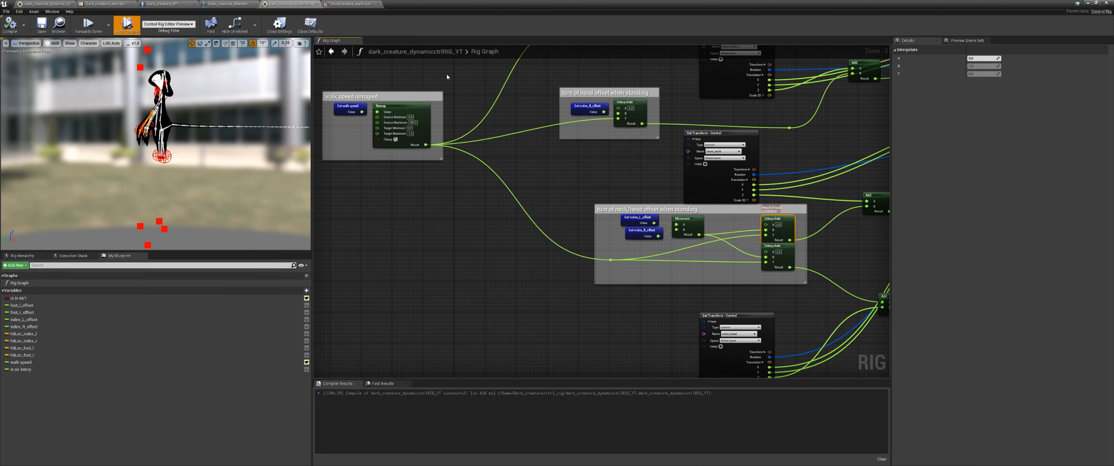
drag(447, 77, 405, 171)
right_drag(520, 207, 402, 169)
click(670, 197)
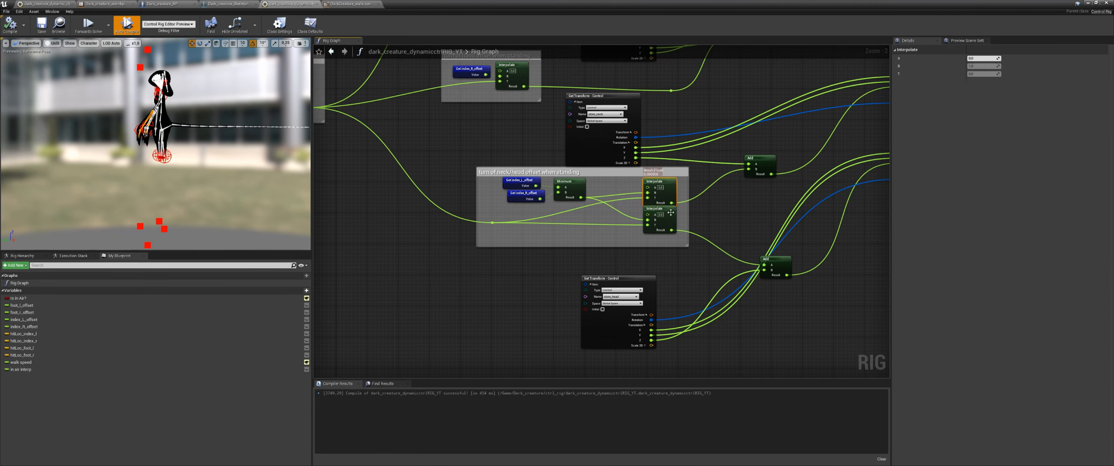
drag(671, 212, 671, 224)
right_drag(684, 244, 621, 240)
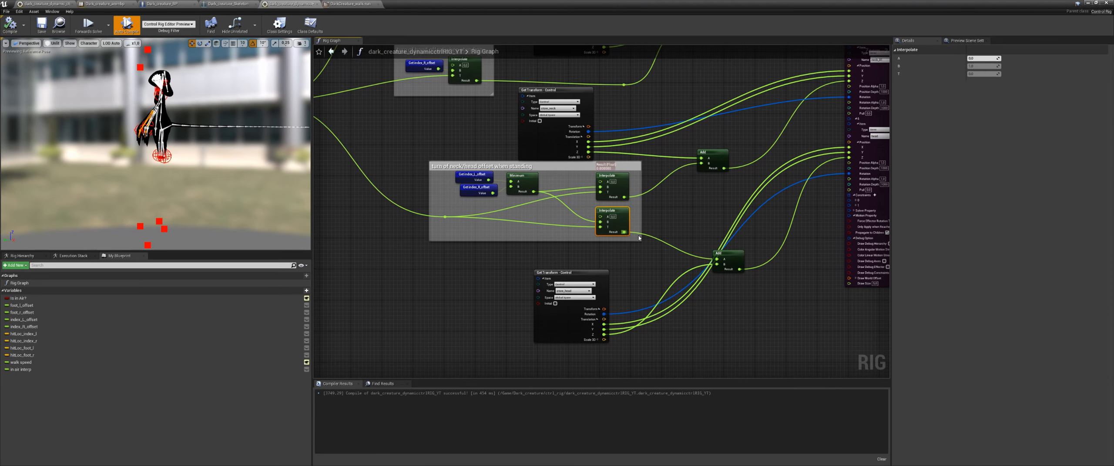
Duplicate the lower neck/head Interpolate node and drive the copy's T input with a new Get in air interp node
key(ctrl+d)
scroll(662, 240, up, 2)
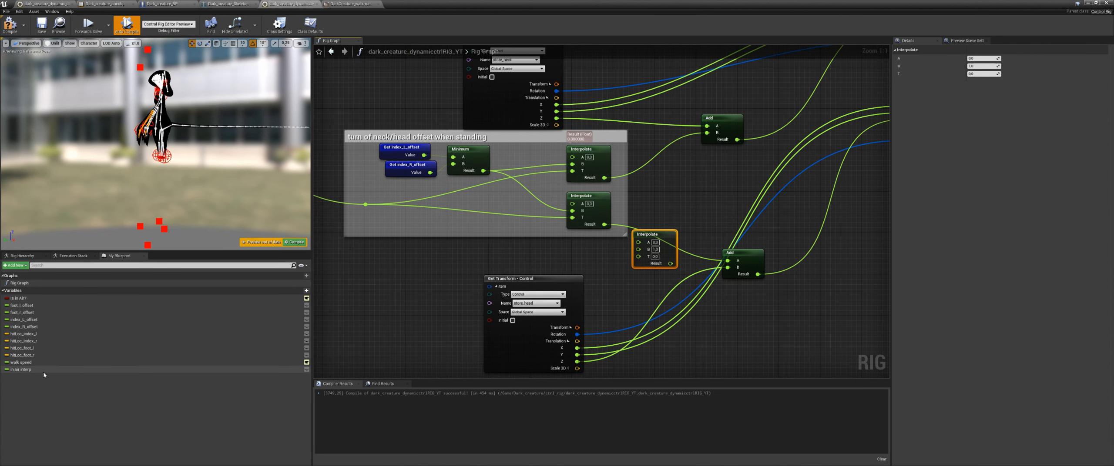
ctrl+drag(43, 370, 528, 252)
drag(570, 279, 570, 294)
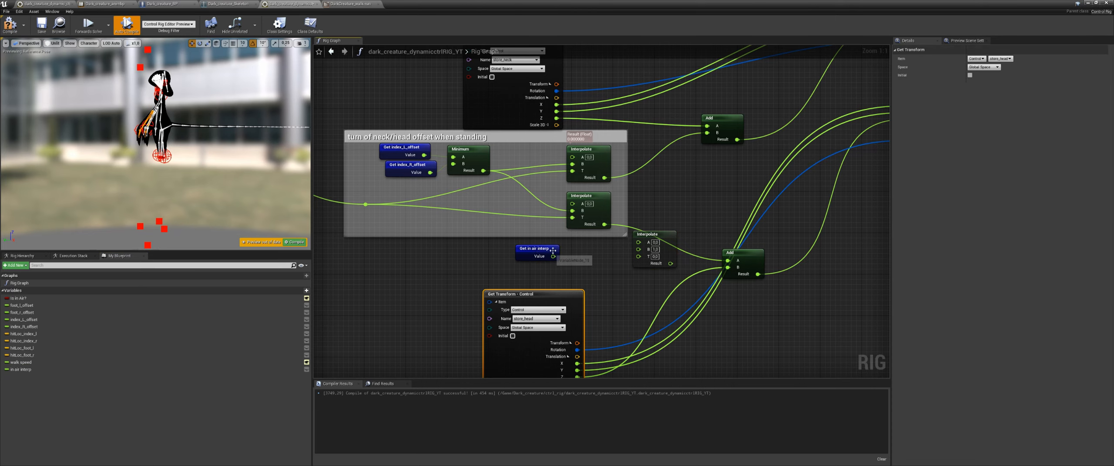
drag(552, 251, 639, 259)
right_drag(605, 261, 567, 265)
drag(532, 252, 466, 281)
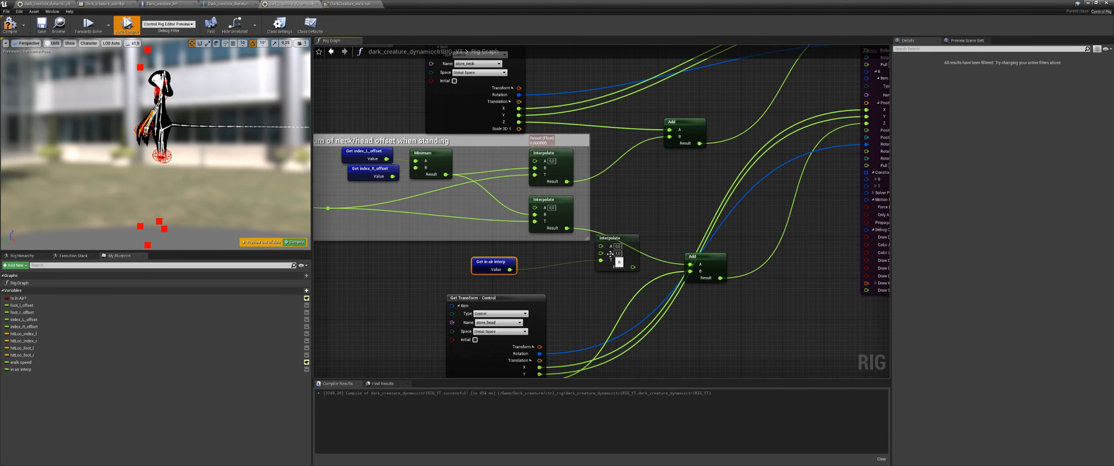
Edit the duplicated Interpolate node's B value and route the lower neck/head Interpolate result through its A input into the head Add node
drag(600, 254, 618, 253)
right_drag(618, 253, 605, 250)
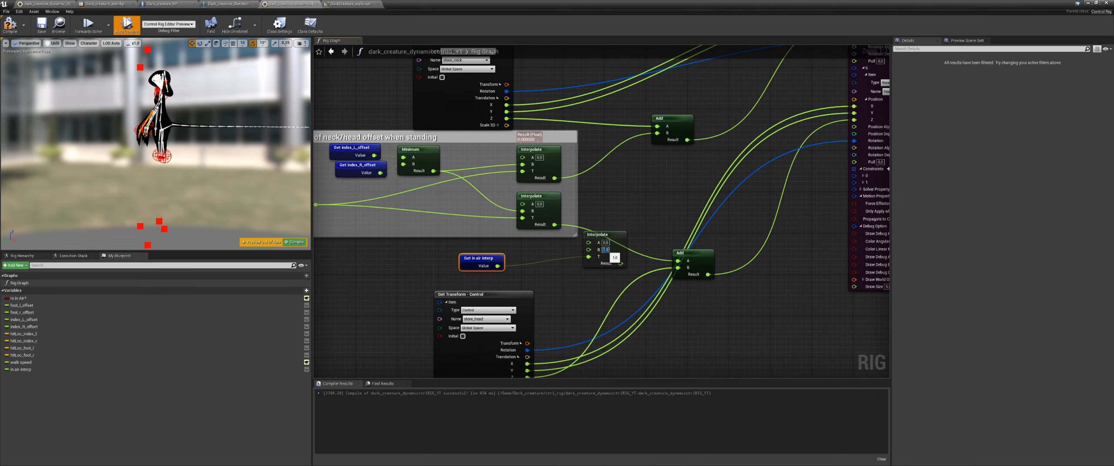
drag(553, 226, 678, 263)
scroll(589, 249, down, 1)
click(598, 254)
right_drag(635, 317, 644, 339)
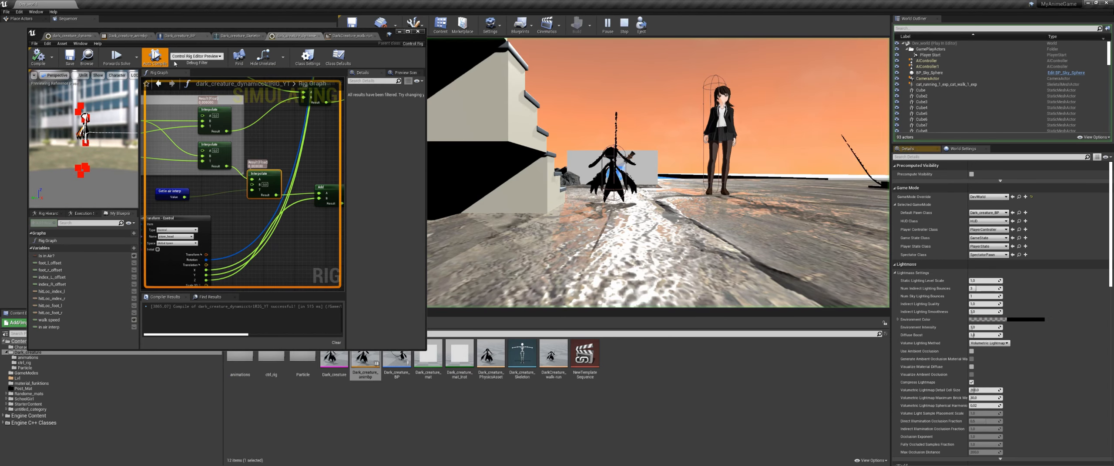
Set the rig's debug target to dark_creature_dynamicctrlRIG_YT in Dark_creature_BP_C_0 while the level plays
click(197, 56)
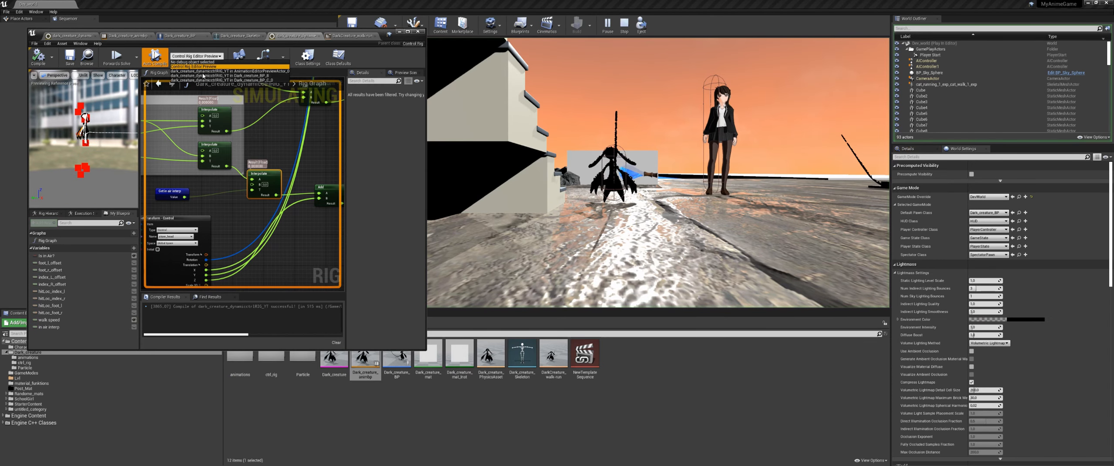
click(203, 80)
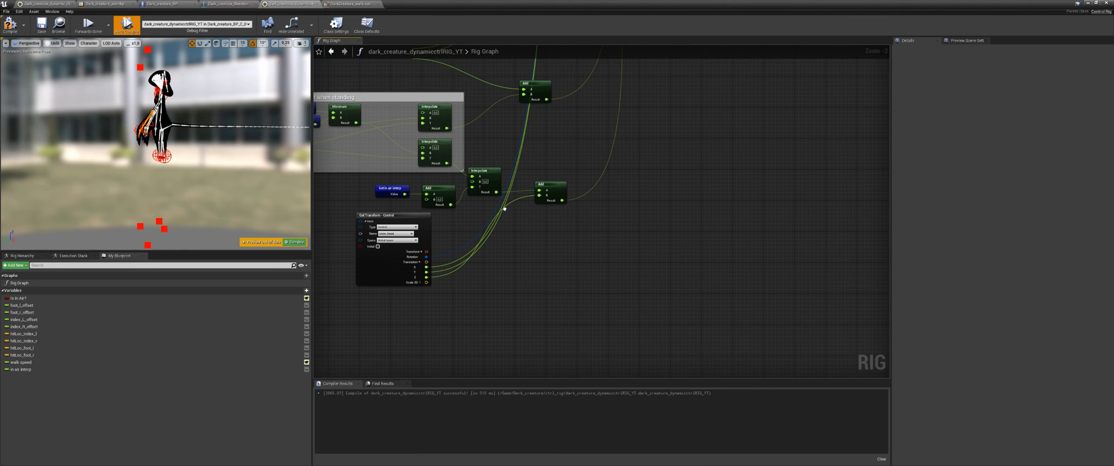
right_drag(504, 209, 580, 248)
scroll(580, 249, down, 1)
scroll(564, 252, up, 1)
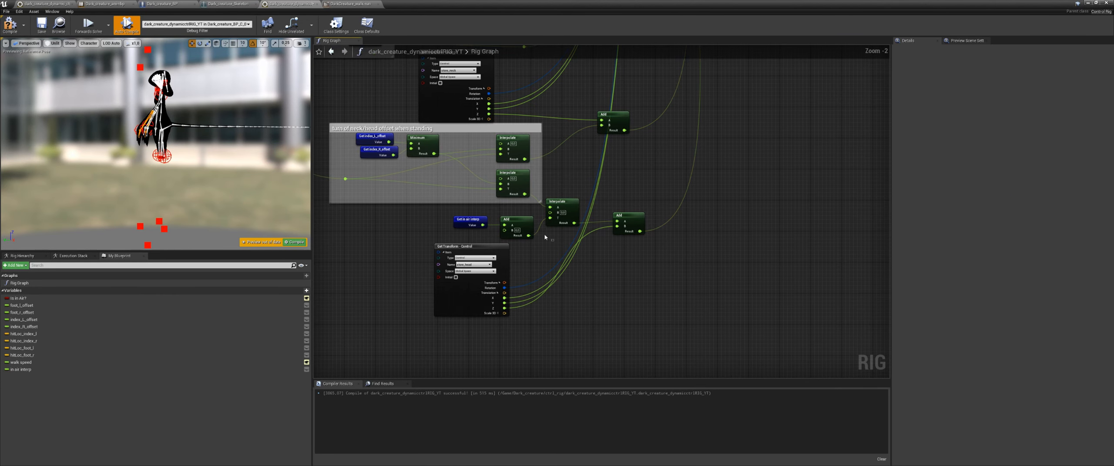
Duplicate the in-air Interpolate group beside the upper neck/head Interpolate node and delete the copied Add node
drag(532, 231, 479, 218)
scroll(576, 259, down, 4)
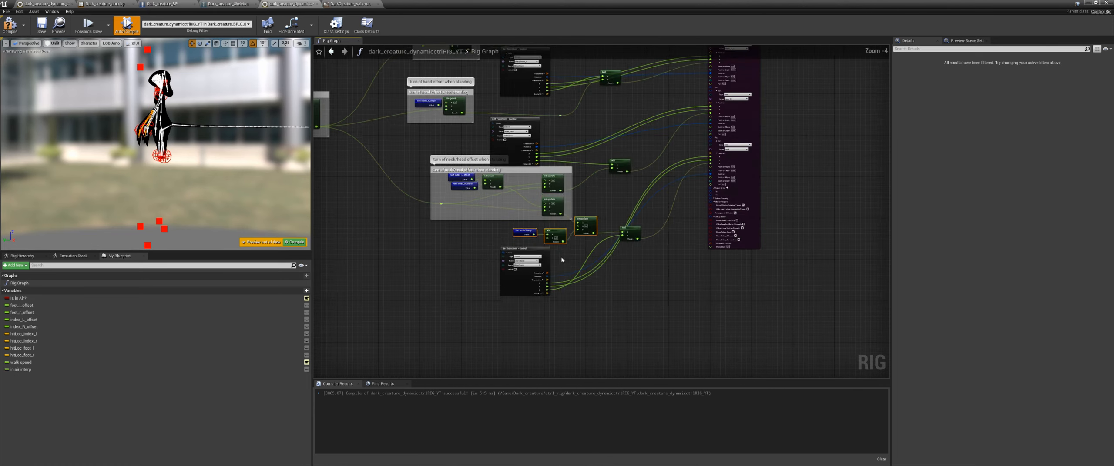
scroll(565, 256, up, 3)
right_drag(604, 161, 588, 235)
key(ctrl+v)
drag(616, 247, 570, 228)
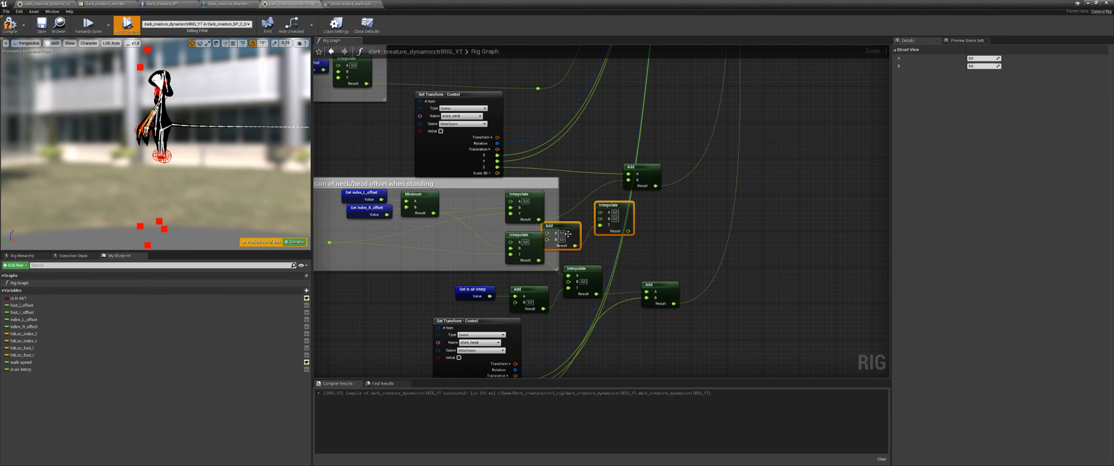
click(570, 228)
key(Delete)
scroll(586, 255, up, 1)
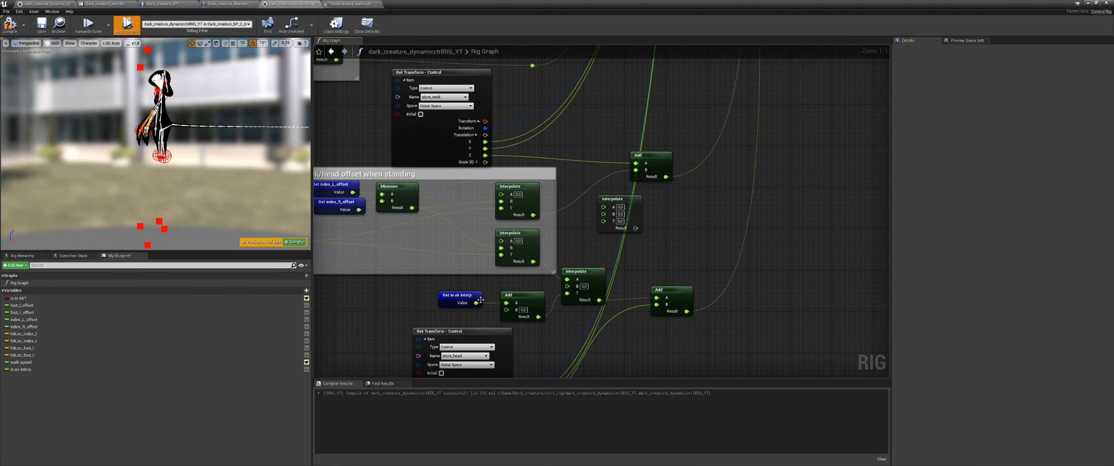
Drive the new Interpolate's T with Get in air interp, route the upper neck/head Interpolate through its A into the neck Add, and compile
drag(476, 302, 600, 229)
drag(604, 225, 604, 225)
drag(618, 200, 604, 193)
drag(533, 215, 590, 199)
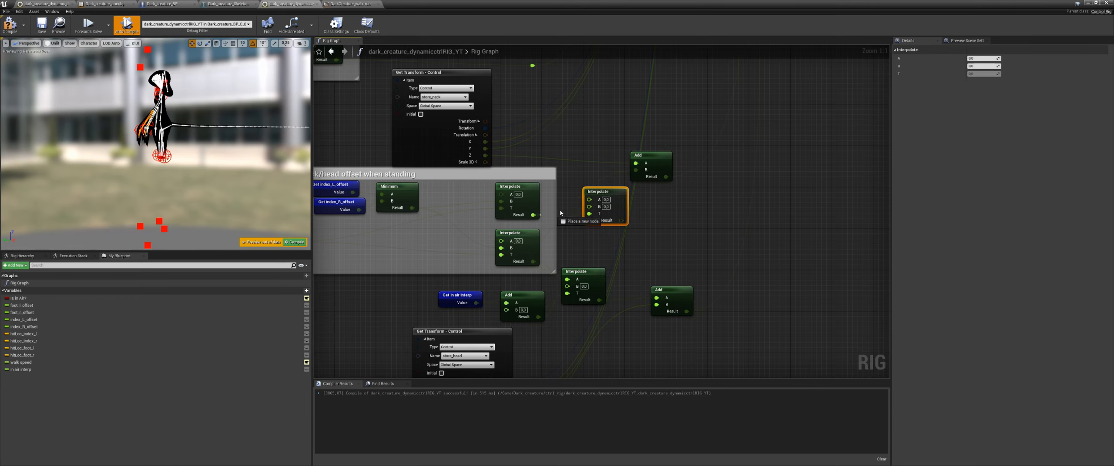
drag(600, 192, 584, 188)
drag(606, 215, 635, 175)
scroll(605, 229, down, 2)
click(303, 242)
Space out the head nodes, align the two in-air Interpolates around Get in air interp, and remove the Add node feeding the lower one
right_drag(543, 254, 545, 269)
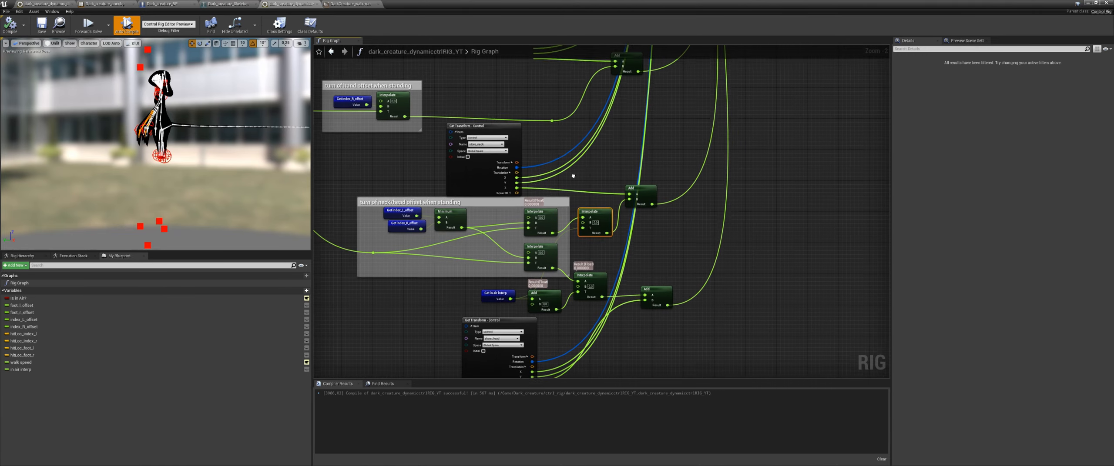
right_drag(607, 307, 545, 253)
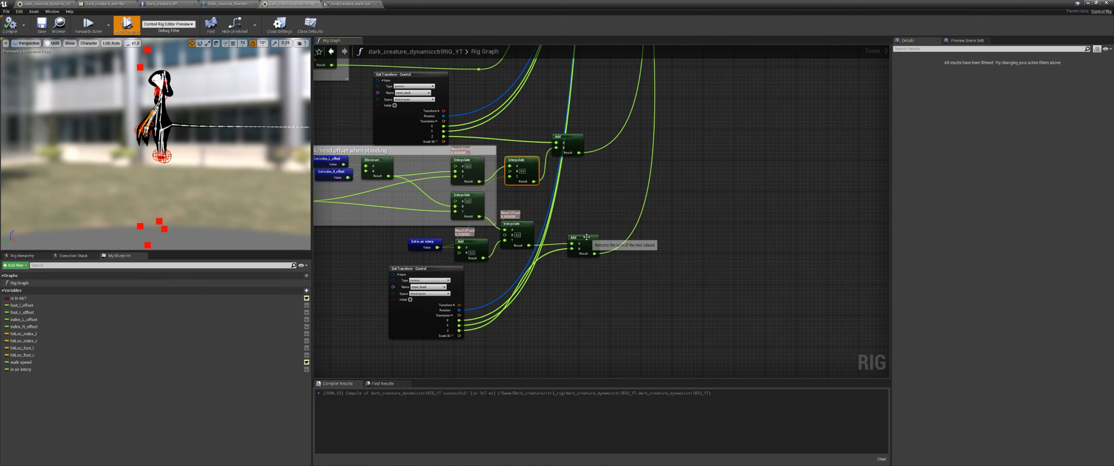
scroll(616, 279, down, 3)
scroll(638, 273, up, 3)
drag(612, 234, 644, 261)
right_drag(549, 273, 618, 279)
drag(543, 273, 497, 277)
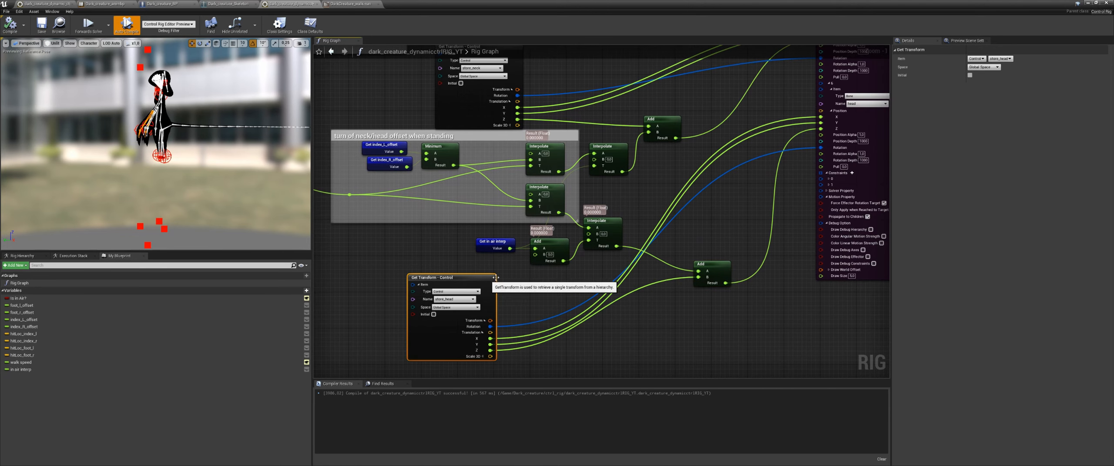
right_drag(496, 277, 550, 305)
drag(545, 166, 427, 166)
drag(548, 269, 643, 268)
click(603, 269)
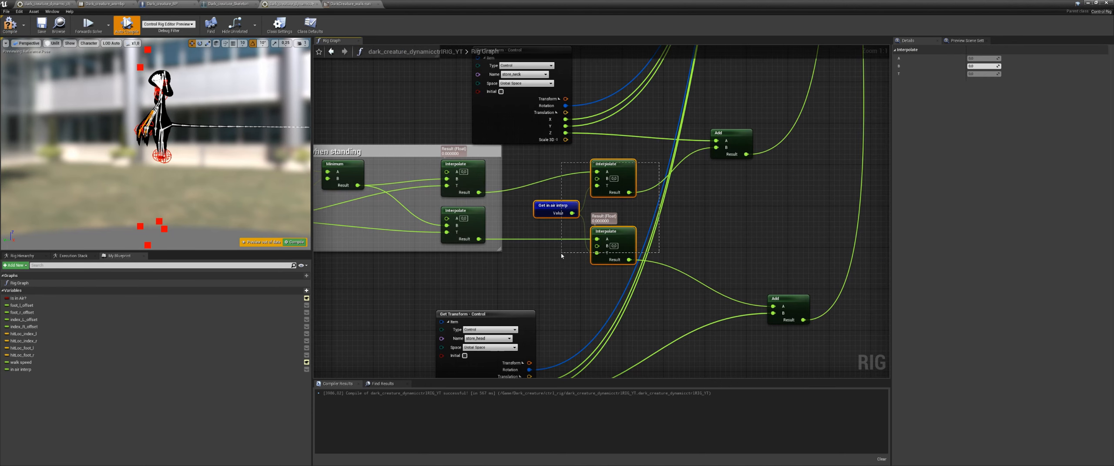
Group the two in-air Interpolate nodes and Get in air interp in a comment titled "turn of offset when jumping"
drag(561, 256, 568, 257)
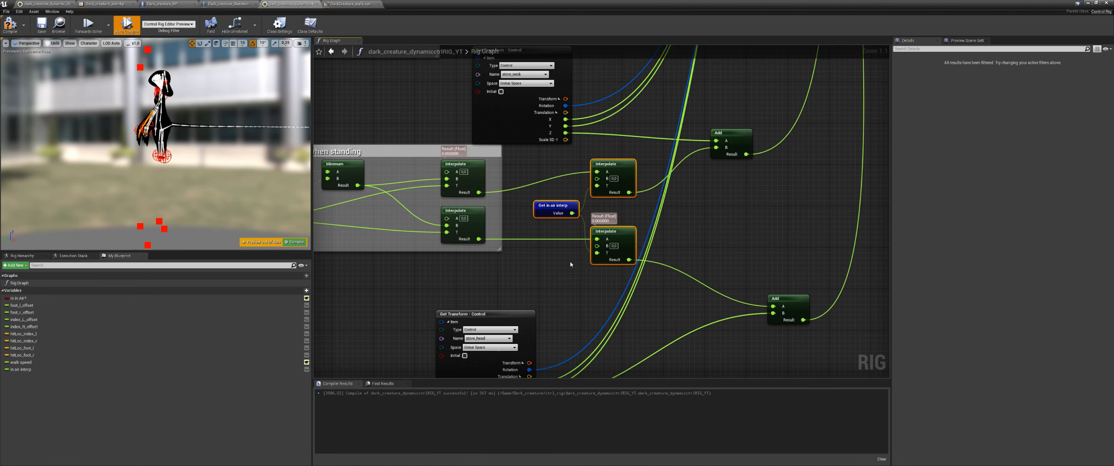
text(ctur)
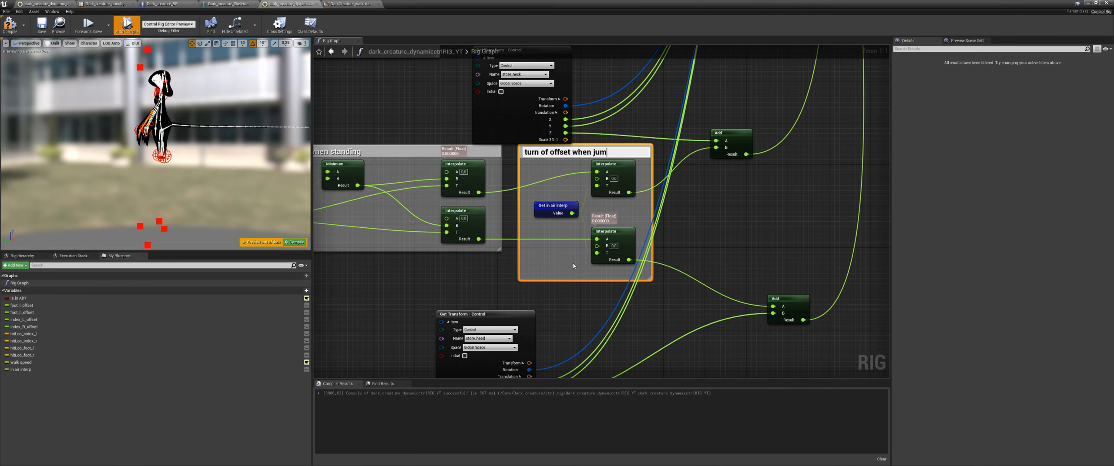
text(n of offset when jumping)
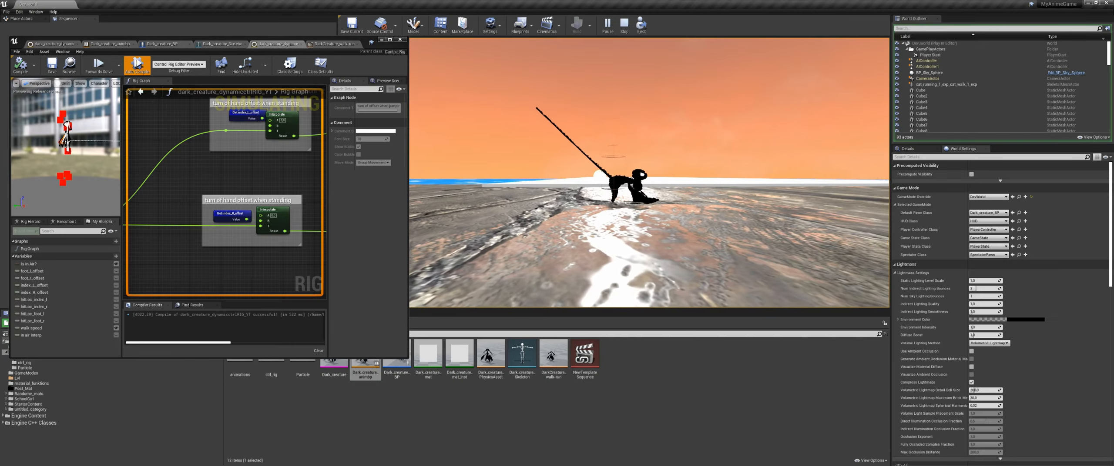
Test the creature's jump in the playing level, stop play, and return to the rig graph
key(space)
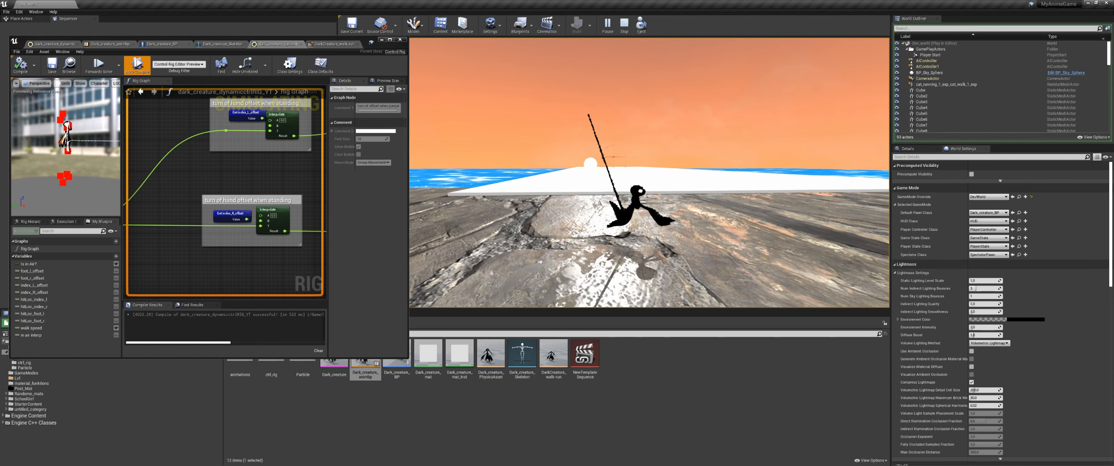
key(Escape)
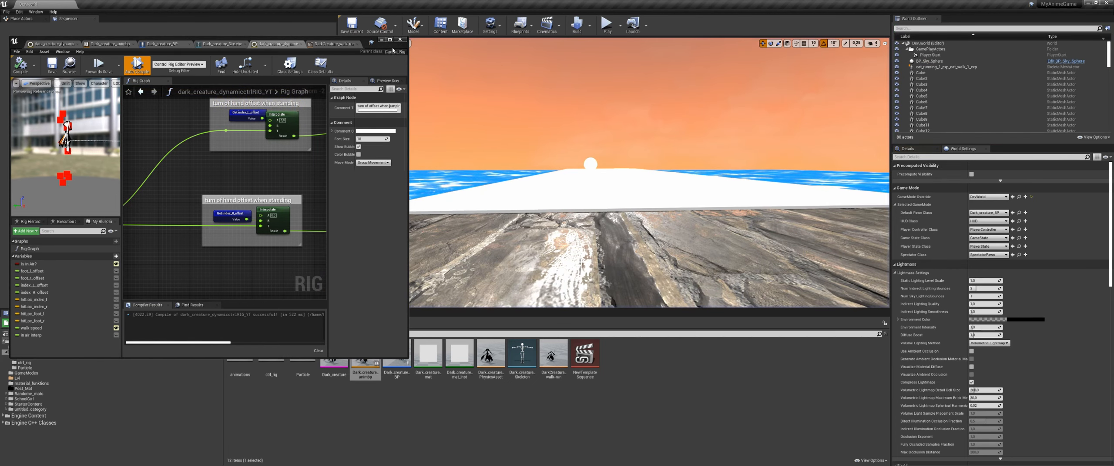
drag(374, 39, 378, 1)
Paste copies of the Get in air interp and Interpolate nodes into the "offset pelvis to lower foot" comment group
scroll(466, 213, down, 3)
scroll(579, 290, up, 2)
right_drag(495, 295, 554, 268)
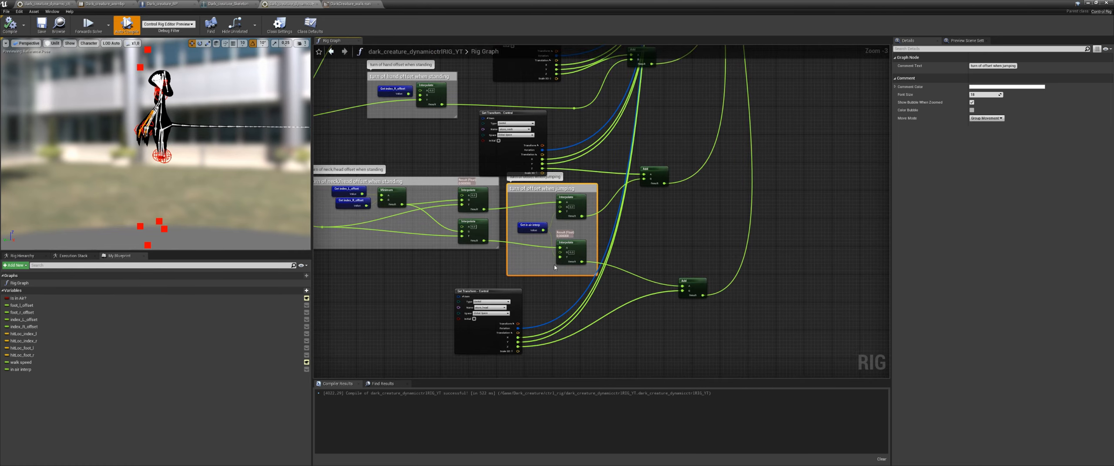
scroll(555, 267, up, 3)
click(567, 258)
scroll(521, 224, down, 4)
right_drag(527, 128, 516, 298)
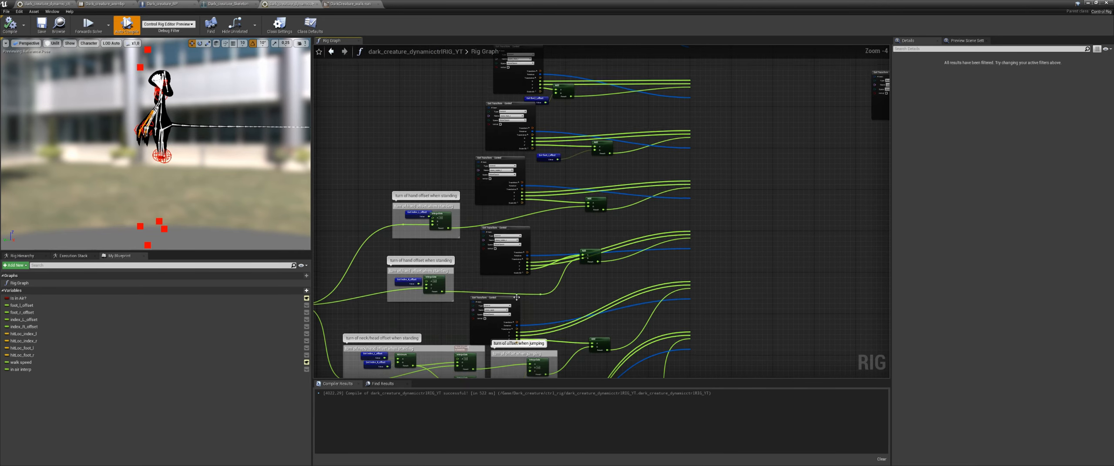
scroll(513, 289, down, 2)
scroll(484, 223, up, 2)
right_drag(585, 170, 517, 309)
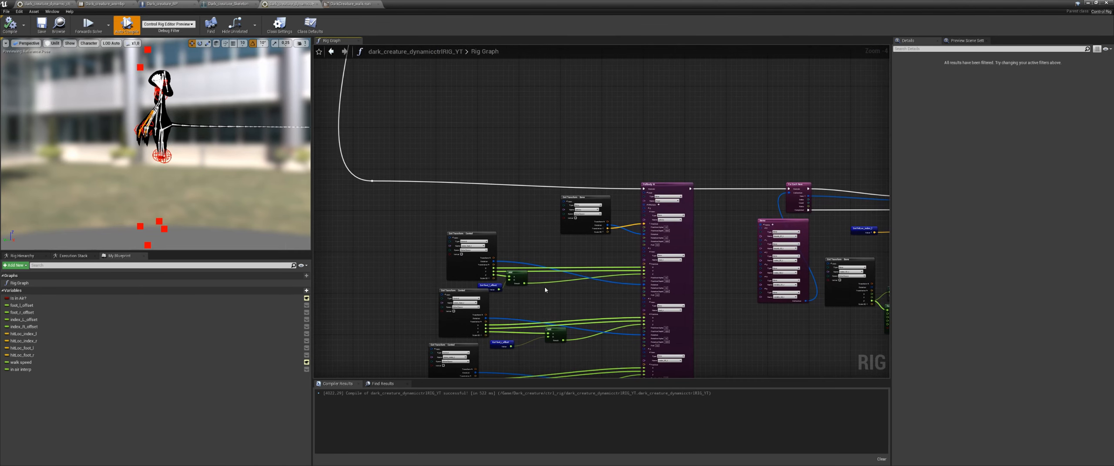
right_drag(510, 89, 517, 258)
scroll(516, 261, down, 1)
scroll(519, 225, up, 2)
right_drag(605, 229, 551, 293)
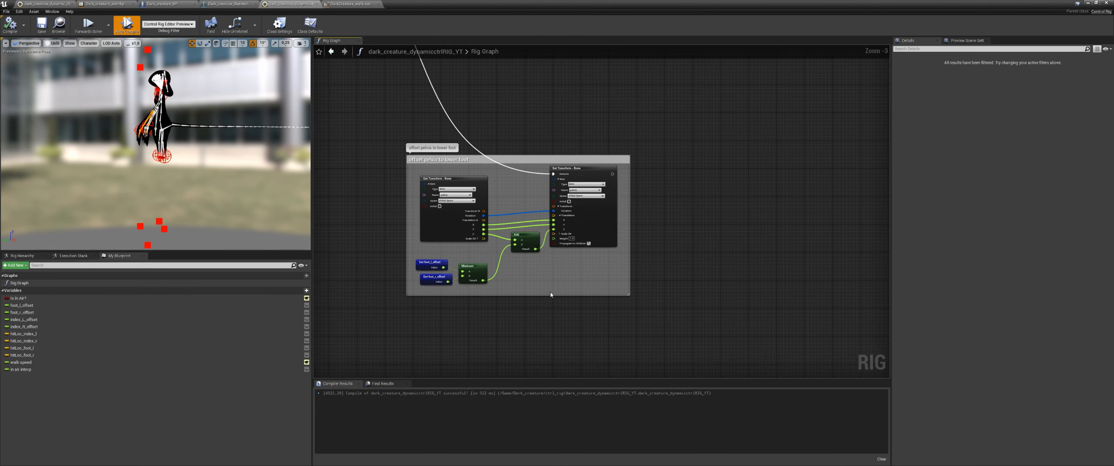
scroll(551, 295, up, 2)
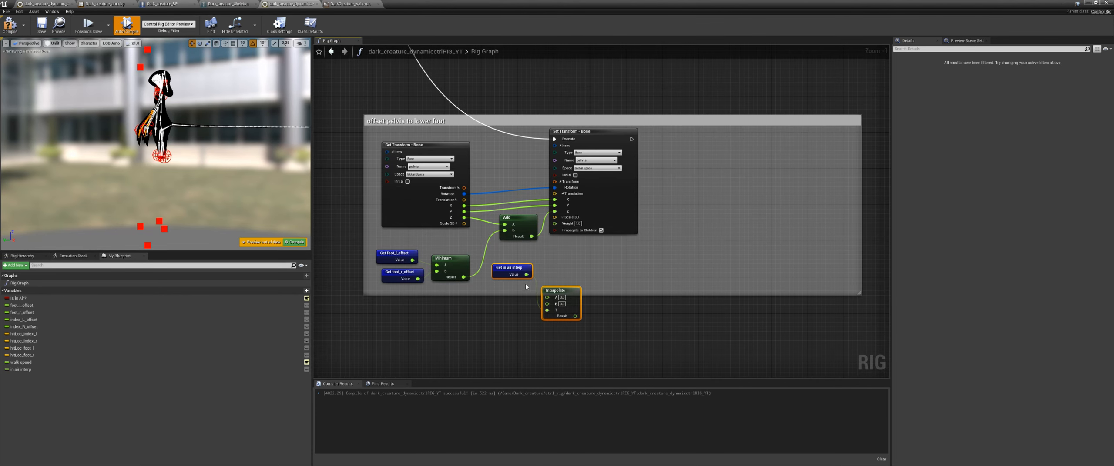
scroll(535, 295, up, 1)
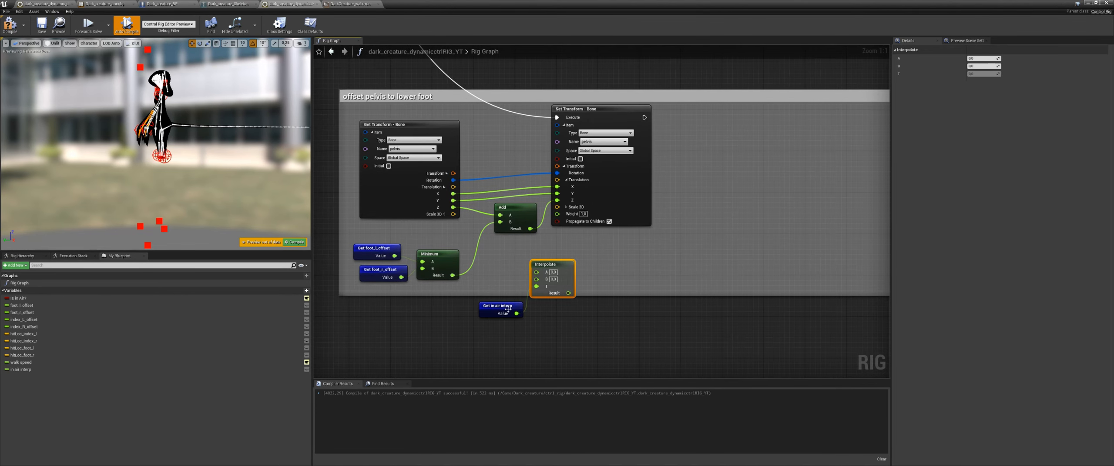
Arrange the pasted nodes, shift the pelvis Set Transform aside, and rewire the pelvis Add result through the Interpolate toward its translation Z
drag(504, 309, 536, 286)
drag(553, 266, 553, 261)
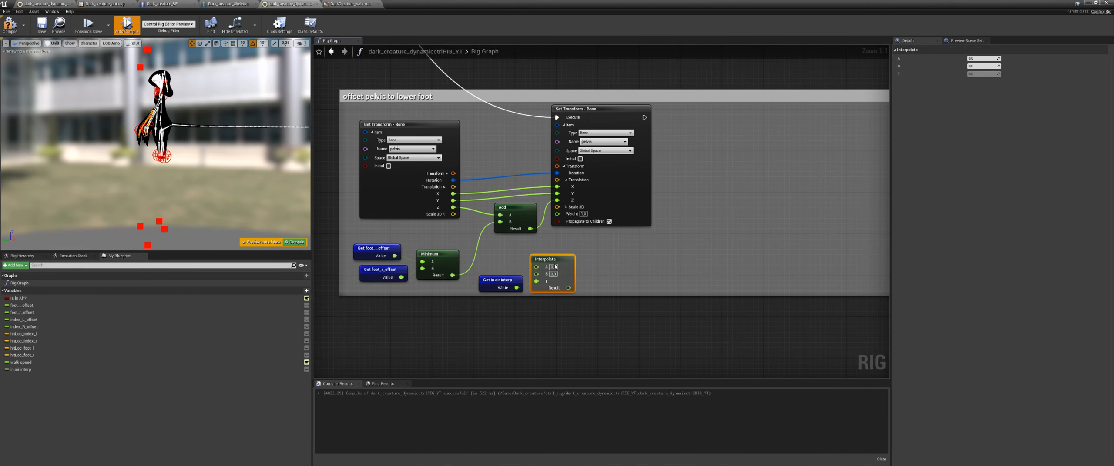
drag(612, 113, 659, 119)
drag(530, 229, 604, 205)
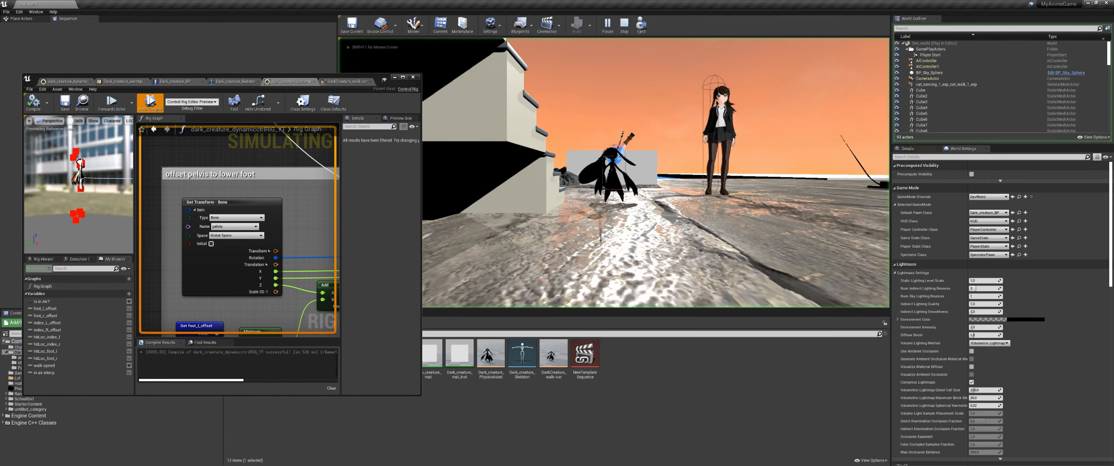
Move and jump the creature in the playing level to examine the pelvis behaviour in the air
key(space)
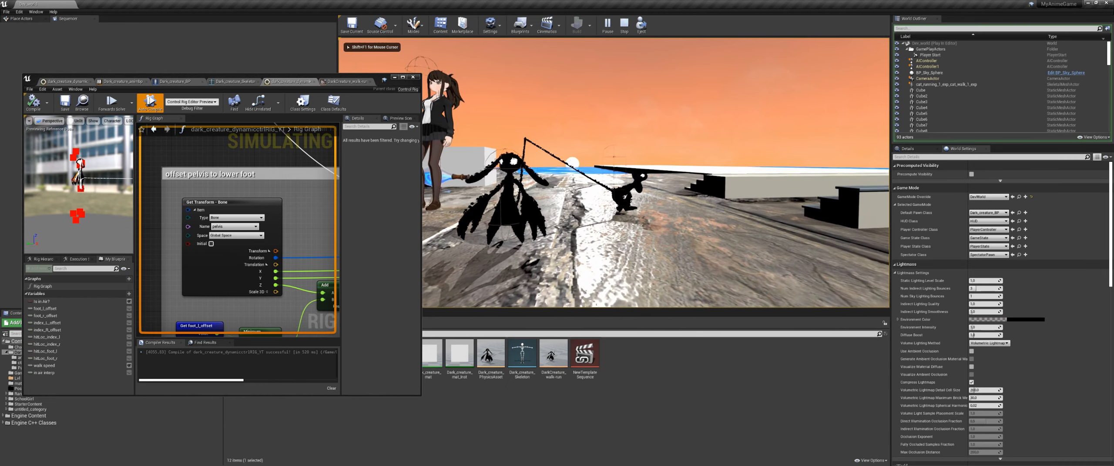
key(d)
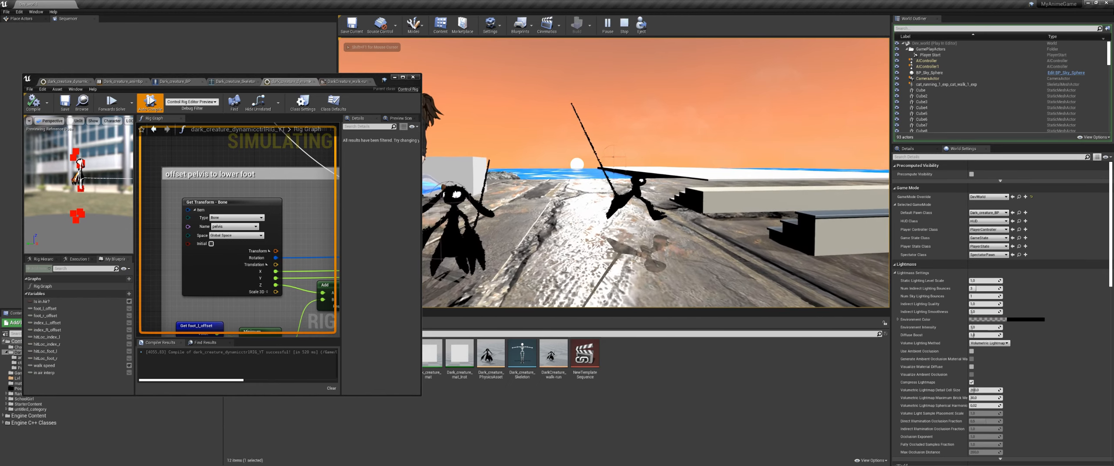
key(d)
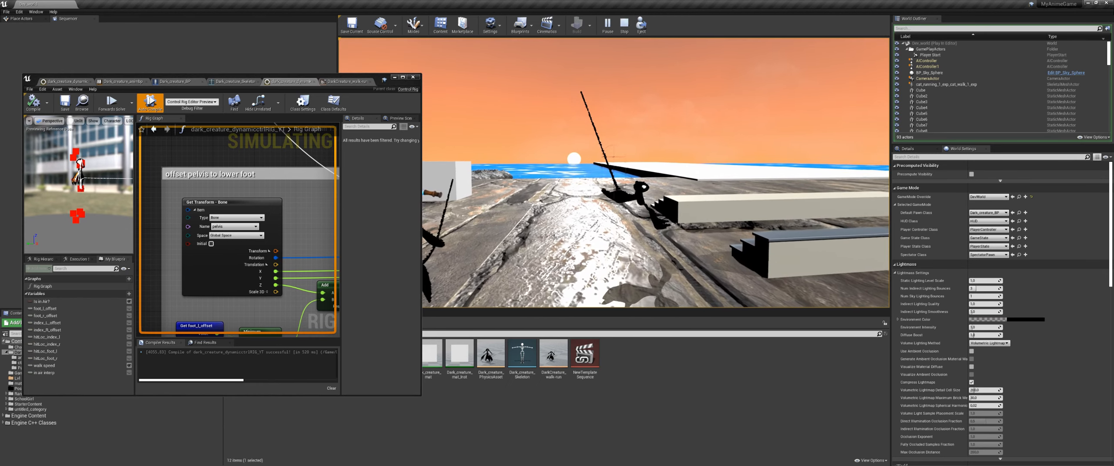
key(d)
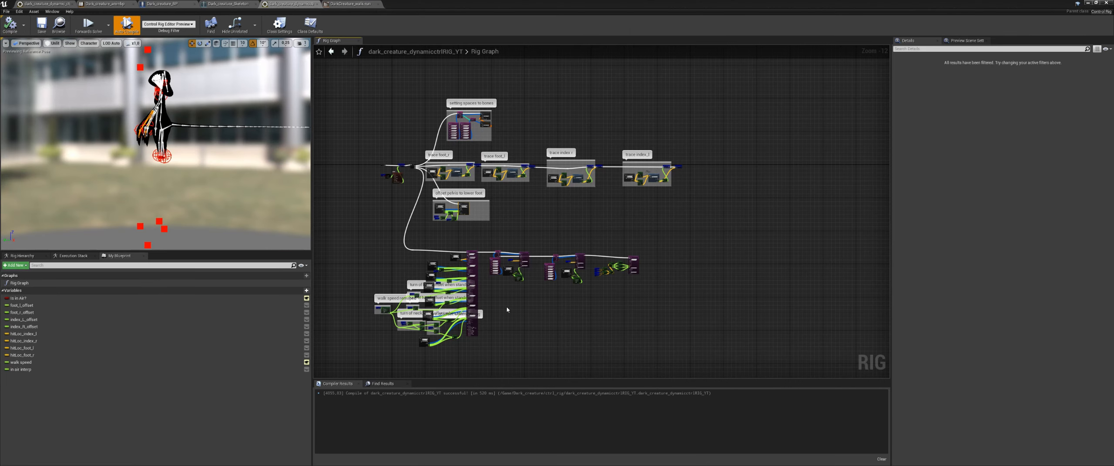
Add in-air Interpolate and Get in air interp copies after the store_foot_l Add and route its result through A into foot_l's position Z
scroll(527, 258, up, 3)
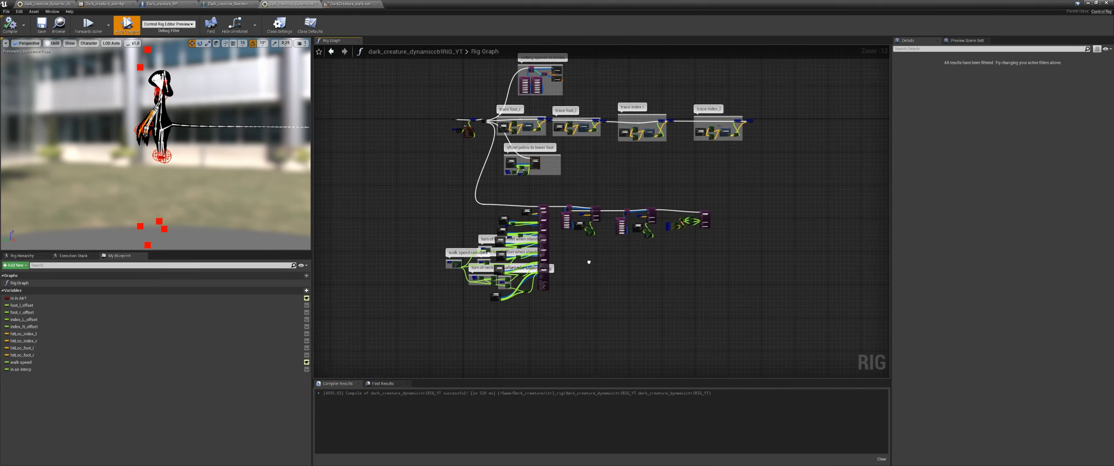
scroll(527, 261, up, 1)
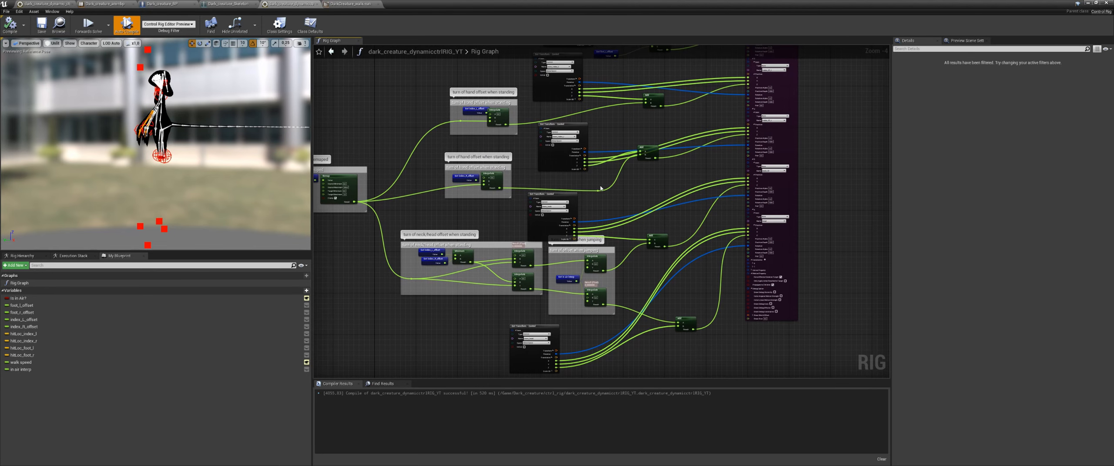
scroll(489, 126, up, 3)
right_drag(489, 126, 500, 299)
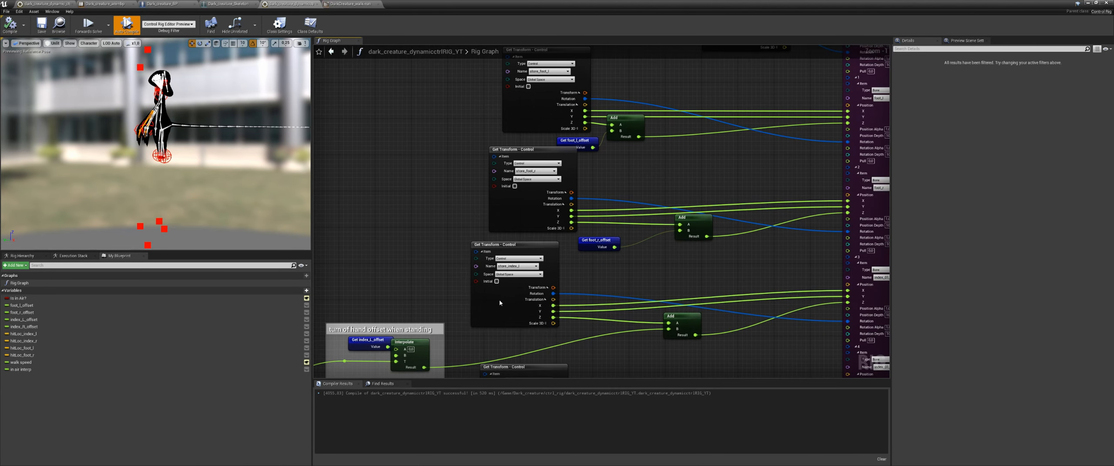
click(500, 299)
right_drag(570, 132, 552, 245)
scroll(552, 245, down, 1)
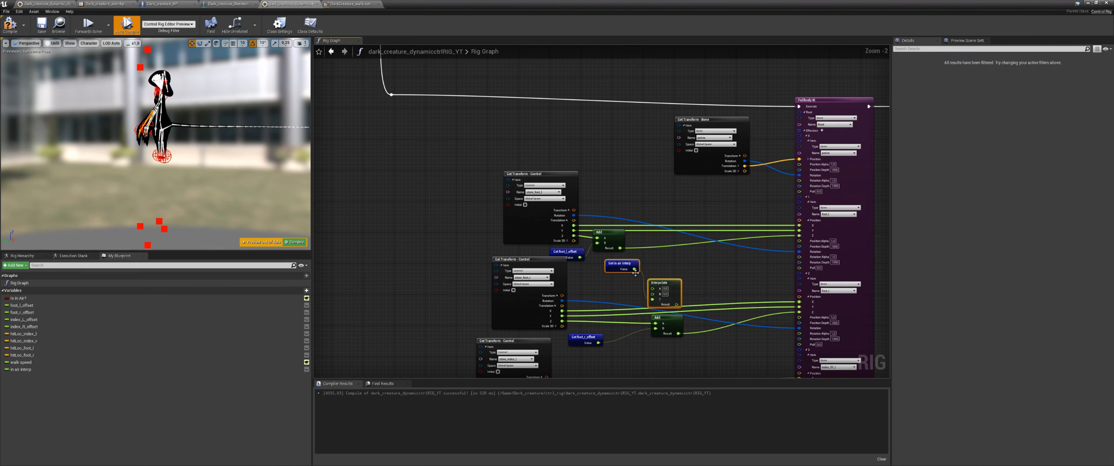
drag(675, 285, 645, 245)
scroll(605, 266, up, 2)
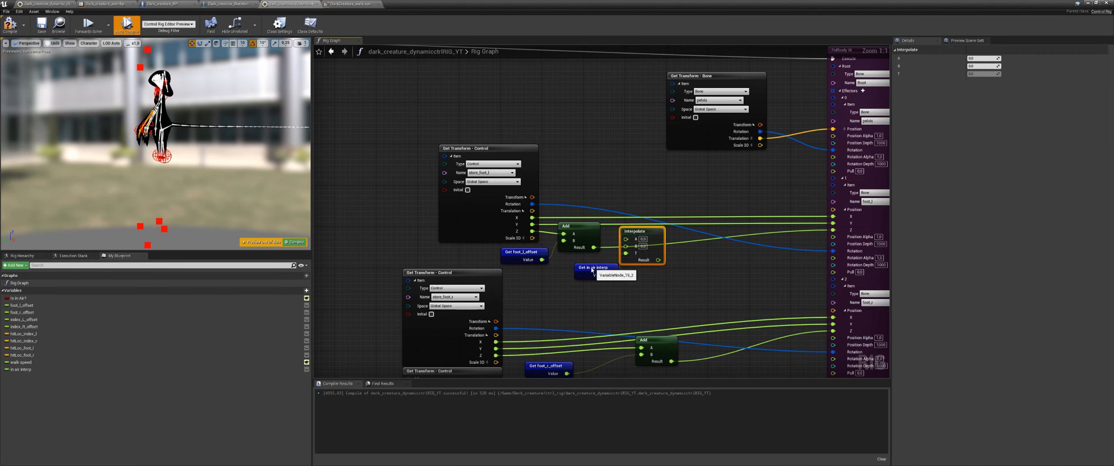
drag(592, 269, 548, 269)
drag(593, 247, 752, 230)
Duplicate the in-air node pair for store_foot_r and route its Add result through the Interpolate into the foot_r effector's position Z
right_drag(592, 283, 595, 231)
drag(544, 244, 496, 211)
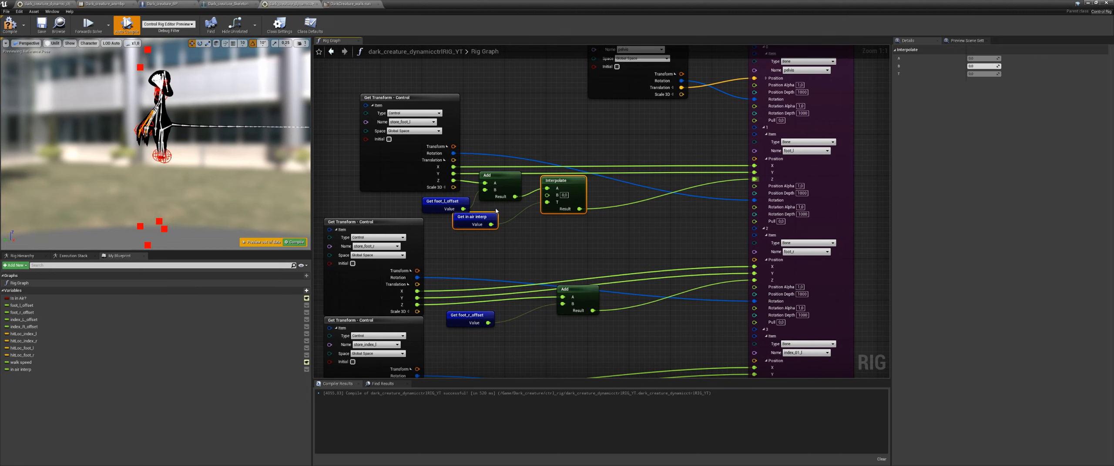
key(ctrl+v)
drag(571, 293, 564, 315)
right_drag(587, 317, 543, 275)
drag(549, 264, 513, 281)
drag(481, 251, 710, 238)
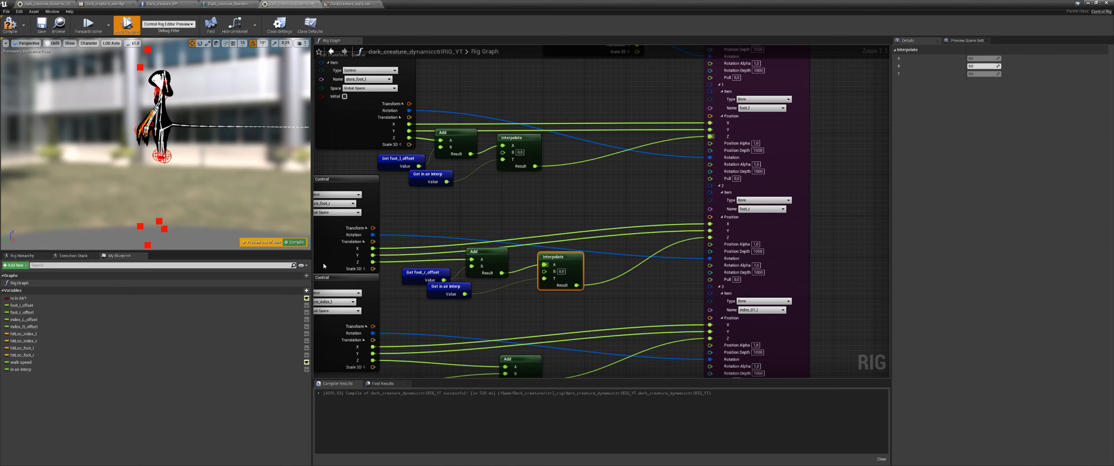
Play the level and move the creature through a jump to examine the feet in the air
click(533, 72)
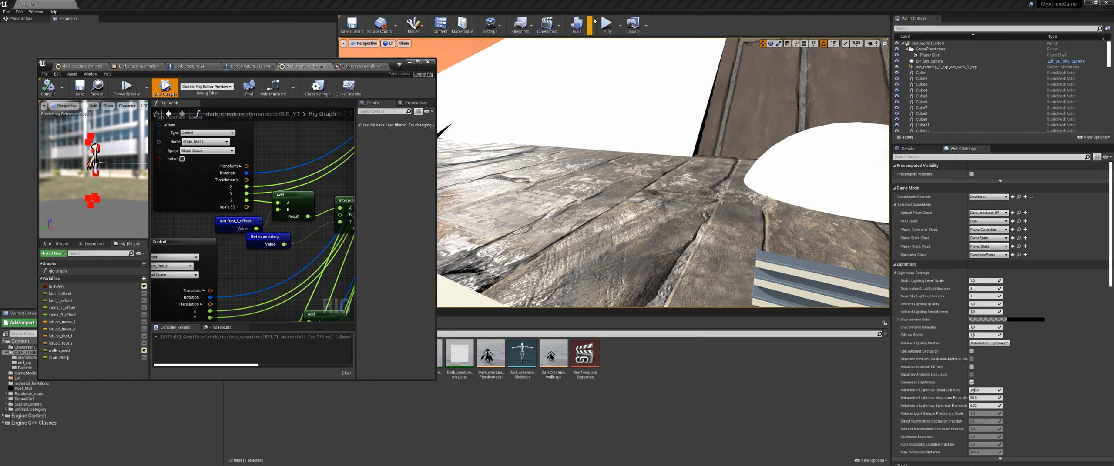
key(alt+p)
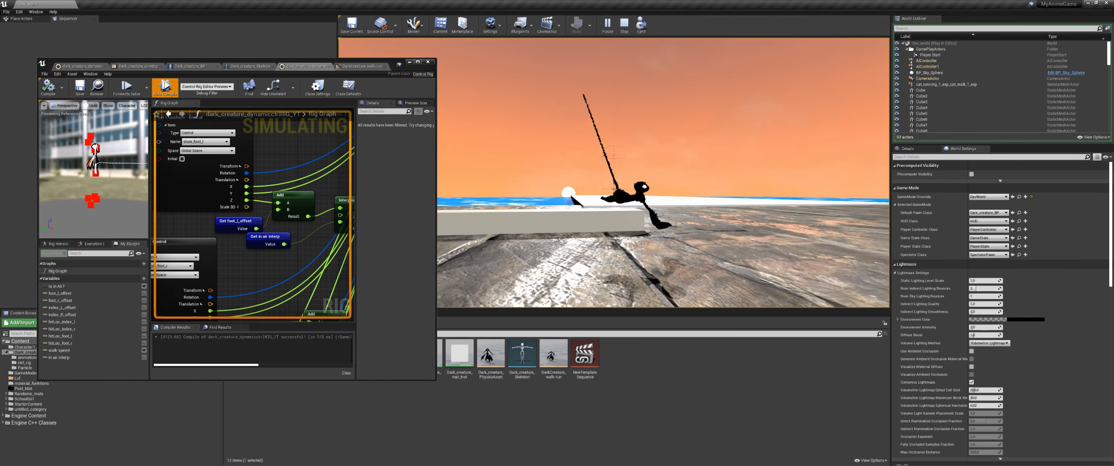
key(d)
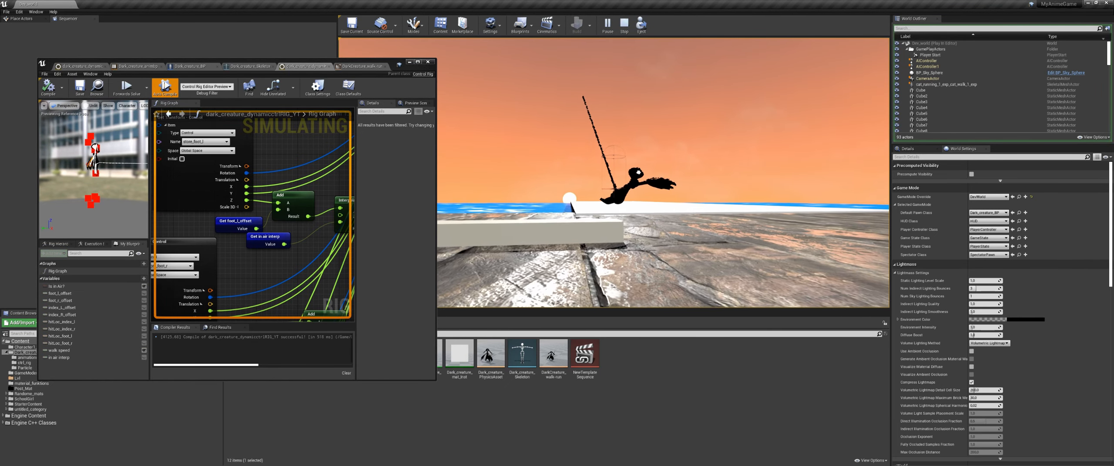
Keep steering the creature sideways to examine its feet while it moves, and end the play session
key(d)
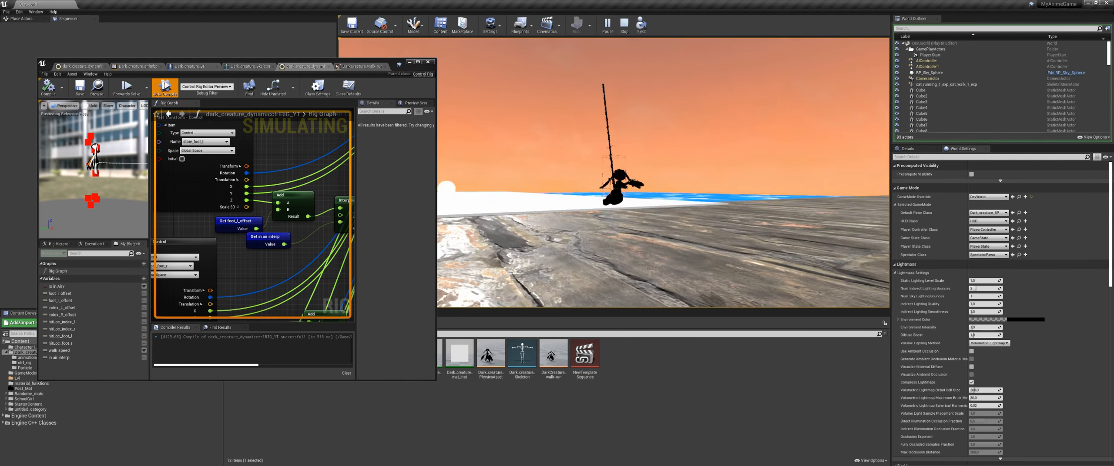
key(Escape)
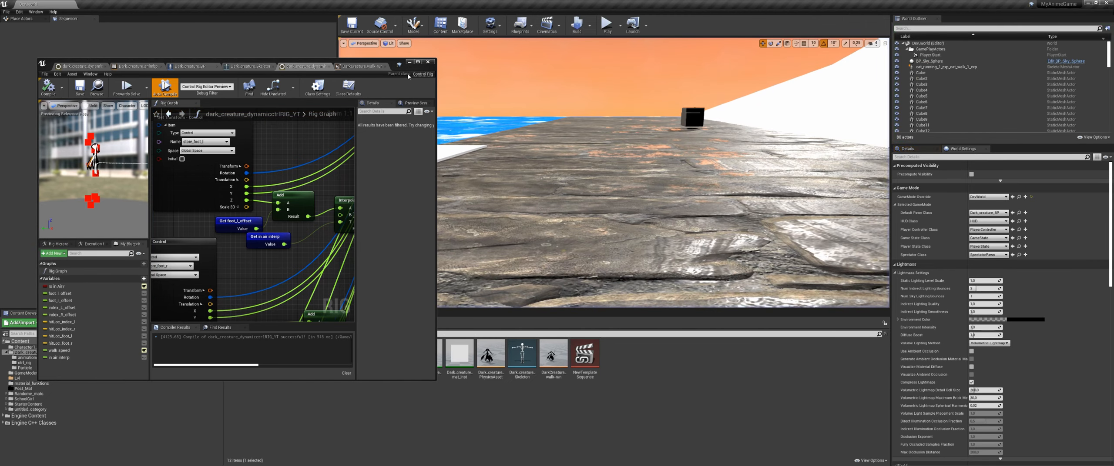
Lower the Interp Speed Increasing value on the Interpolate node that feeds Set in air interp while the level is playing
click(418, 62)
scroll(391, 161, down, 7)
right_drag(390, 162, 481, 322)
scroll(480, 326, up, 3)
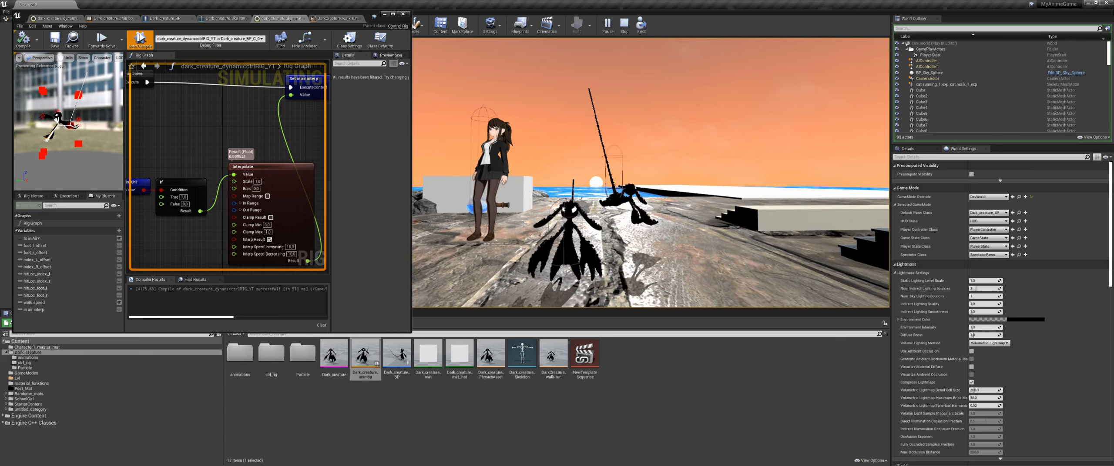
key(shift+F1)
click(290, 246)
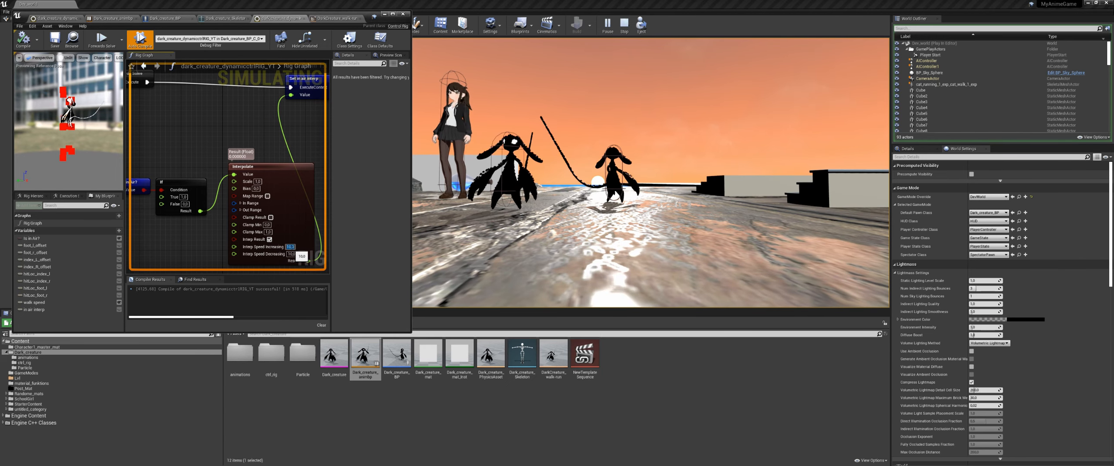
Move and jump the creature in the running level to examine the in-air blend with the changed interpolation speed
click(646, 198)
key(w)
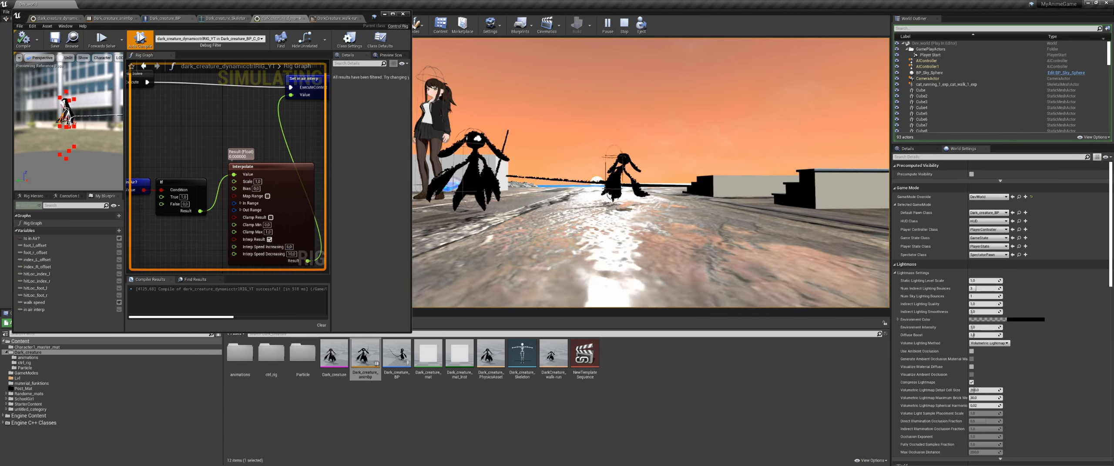
key(space)
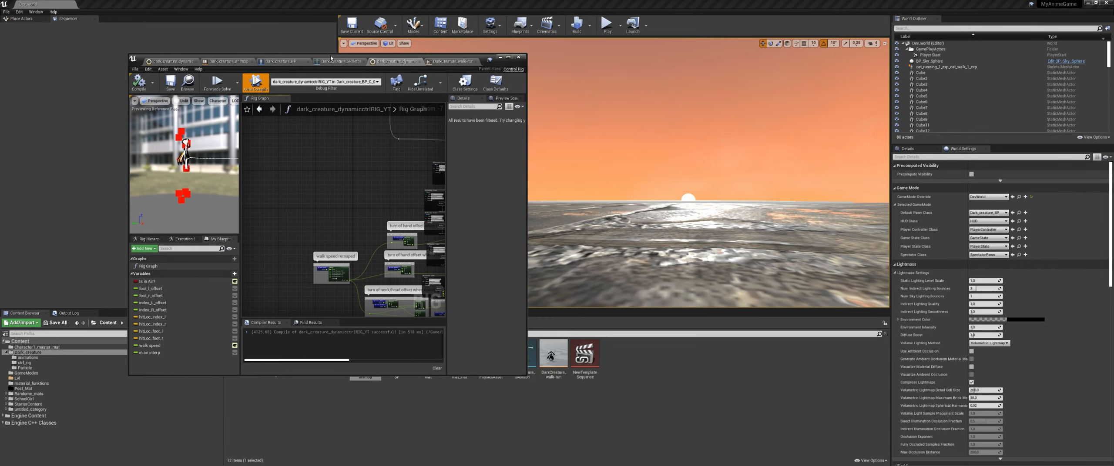
Play the level again and run the creature across the terrain and obstacles to examine its airborne and landing poses, ending play when done
click(617, 23)
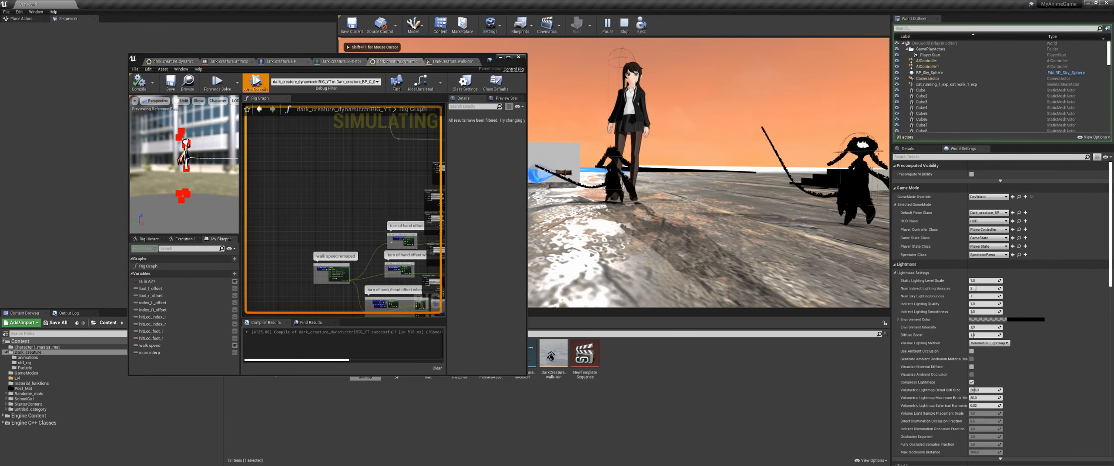
key(d)
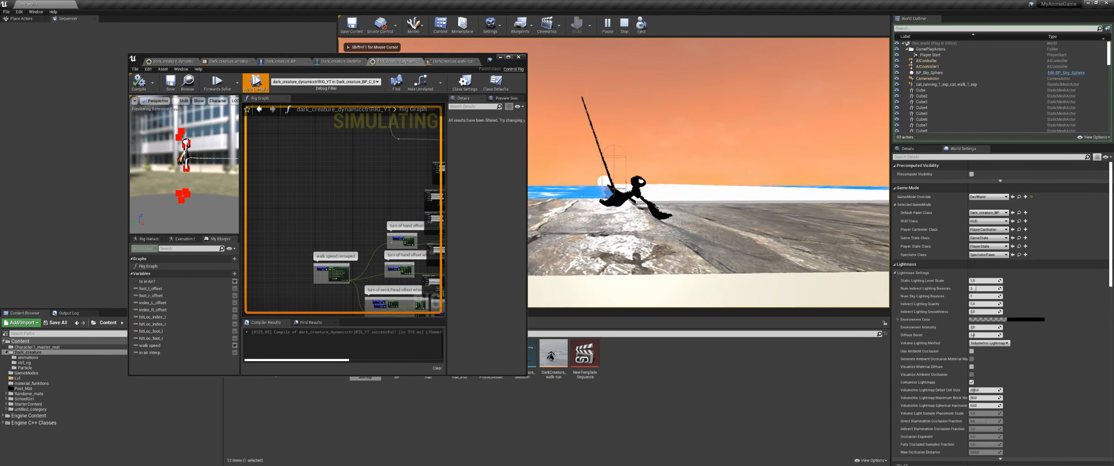
key(d)
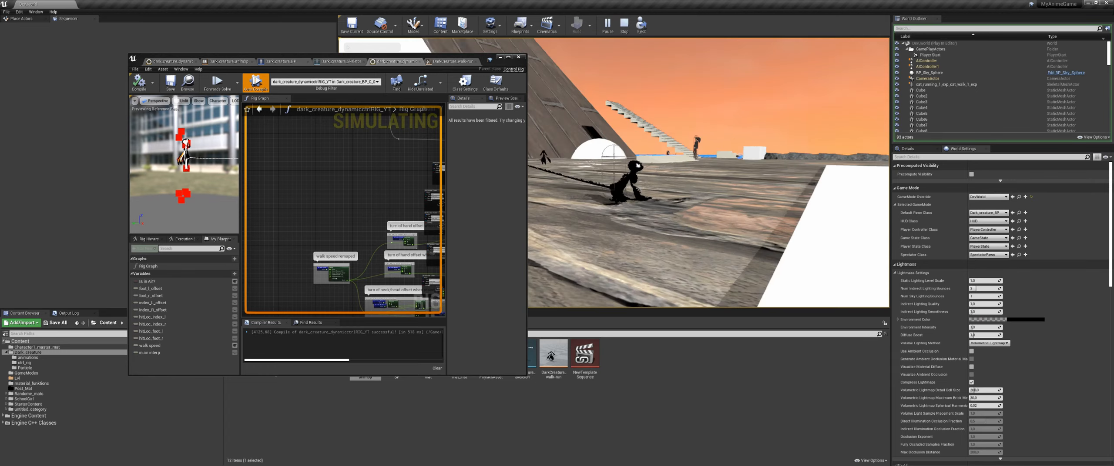
key(w)
key(d)
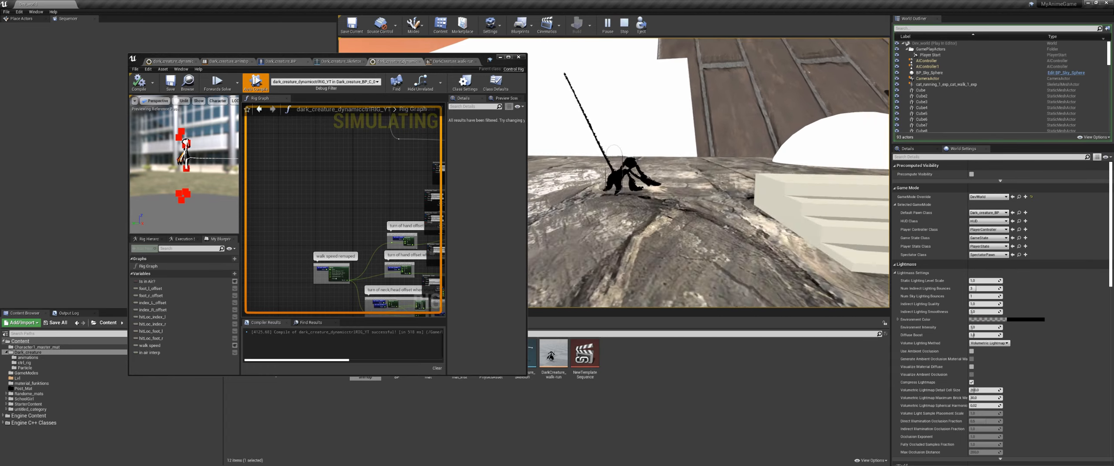
key(w)
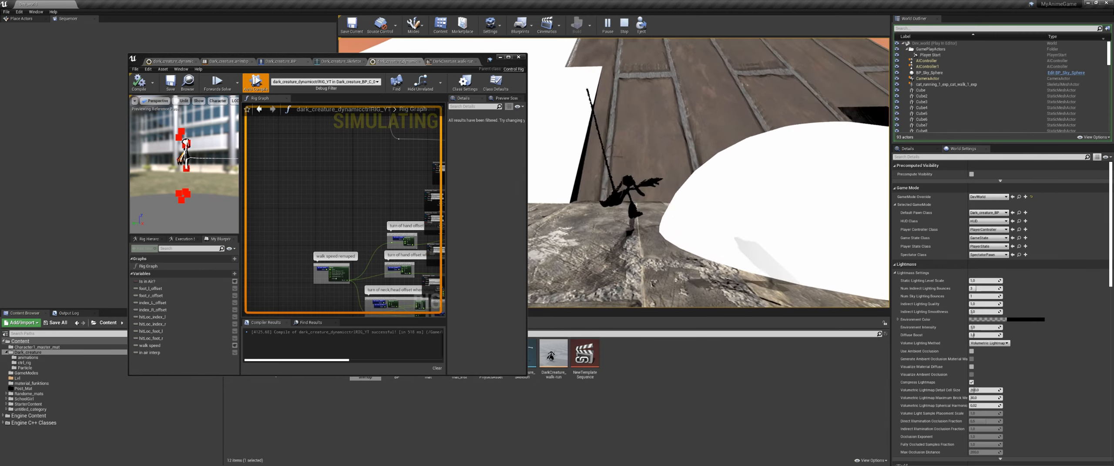
key(w)
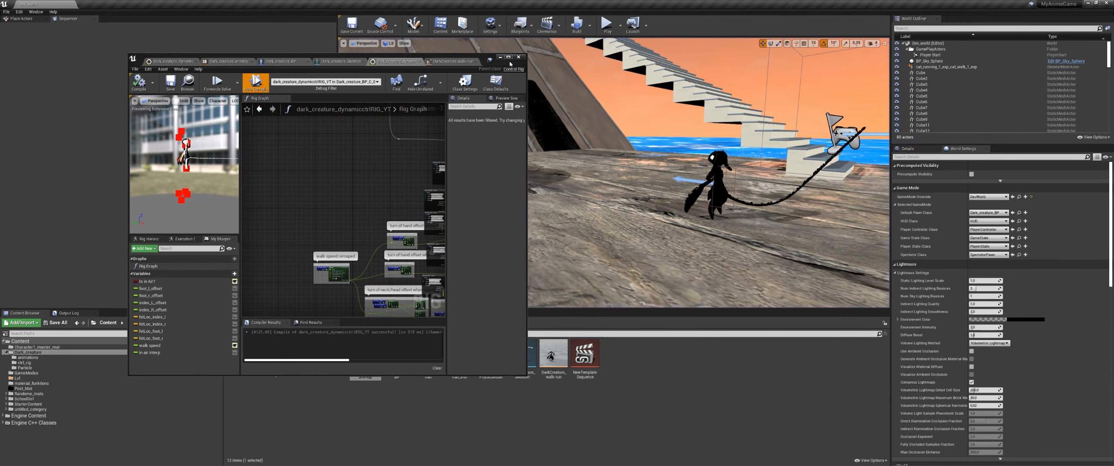
key(Escape)
Rearrange the foot_l Interpolate and Get in air interp nodes and wrap them in a comment titled "turn of offset when jump"
drag(511, 64, 598, 3)
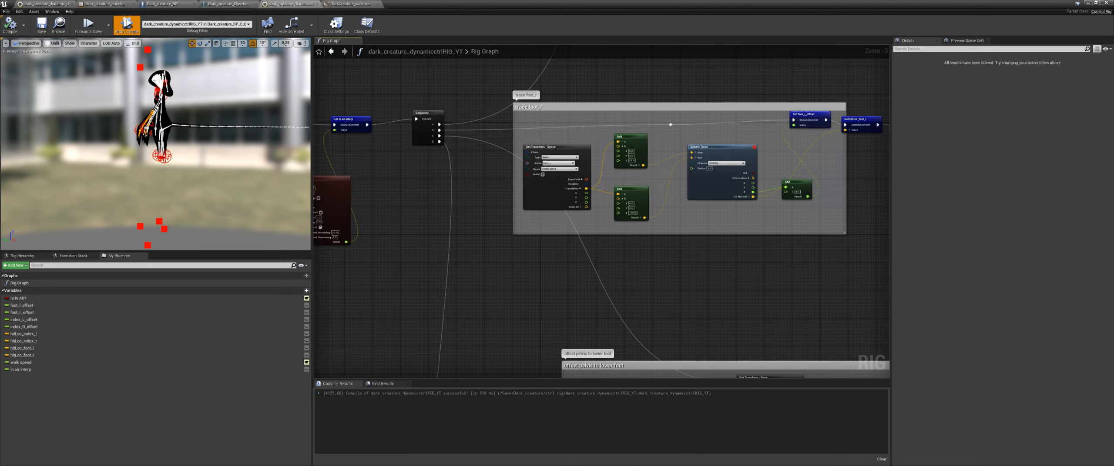
scroll(705, 311, down, 2)
scroll(604, 305, down, 1)
right_drag(604, 305, 501, 131)
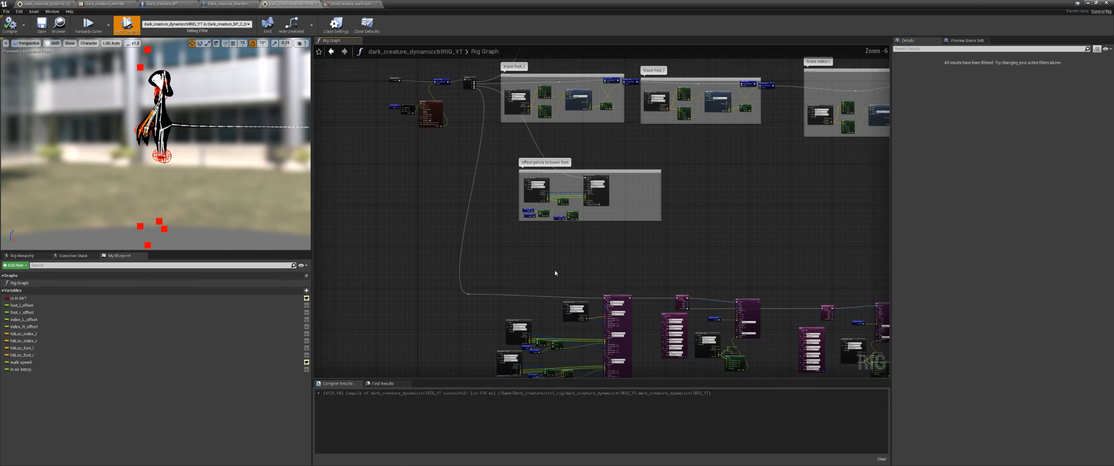
right_drag(479, 257, 489, 167)
scroll(514, 327, up, 5)
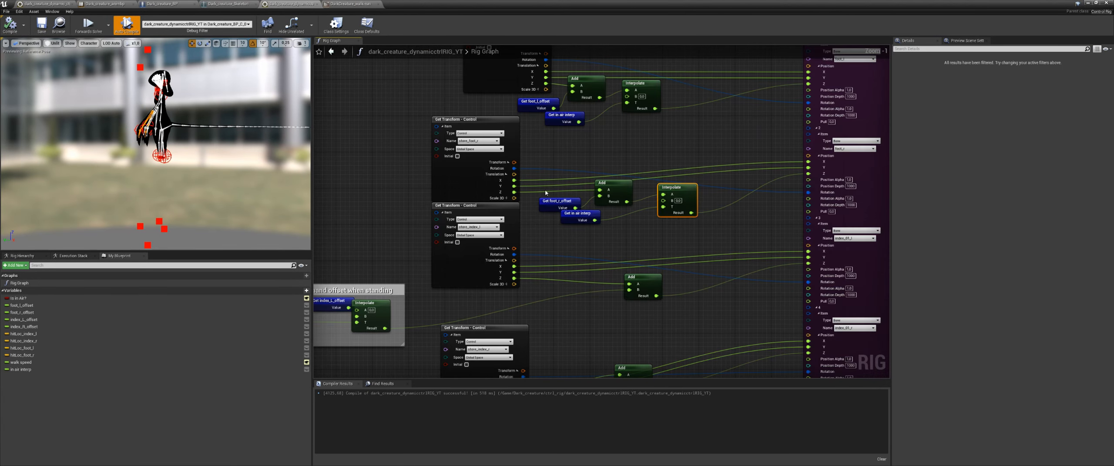
click(627, 146)
drag(631, 147, 649, 147)
drag(510, 179, 596, 190)
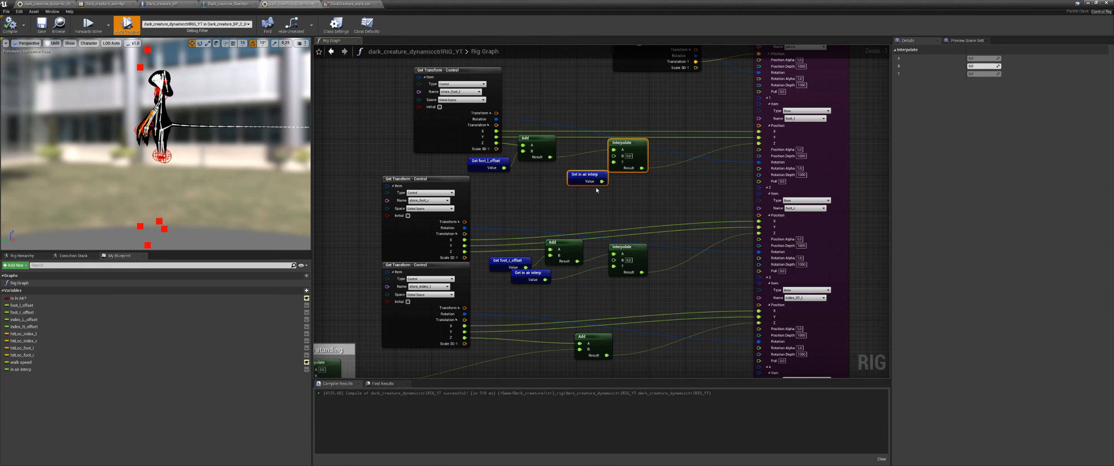
key(c)
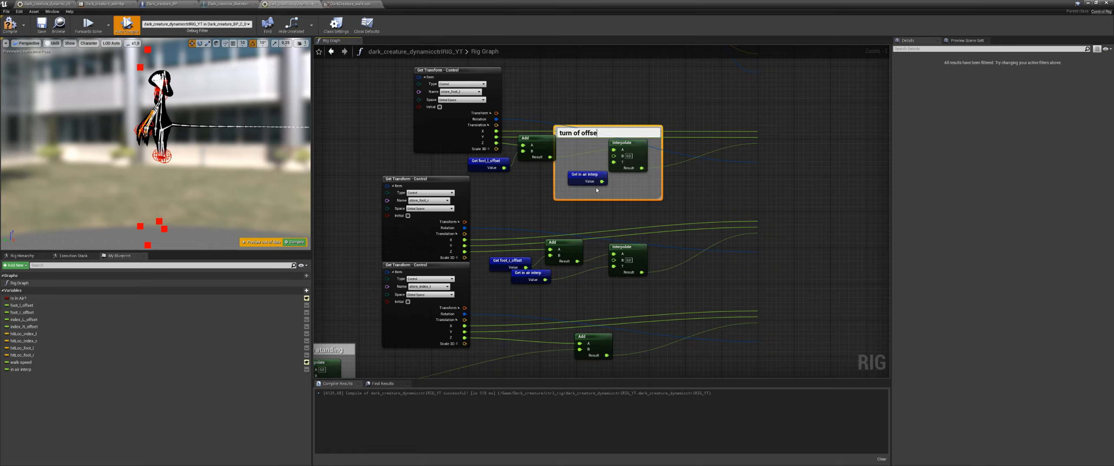
text(p)
key(Return)
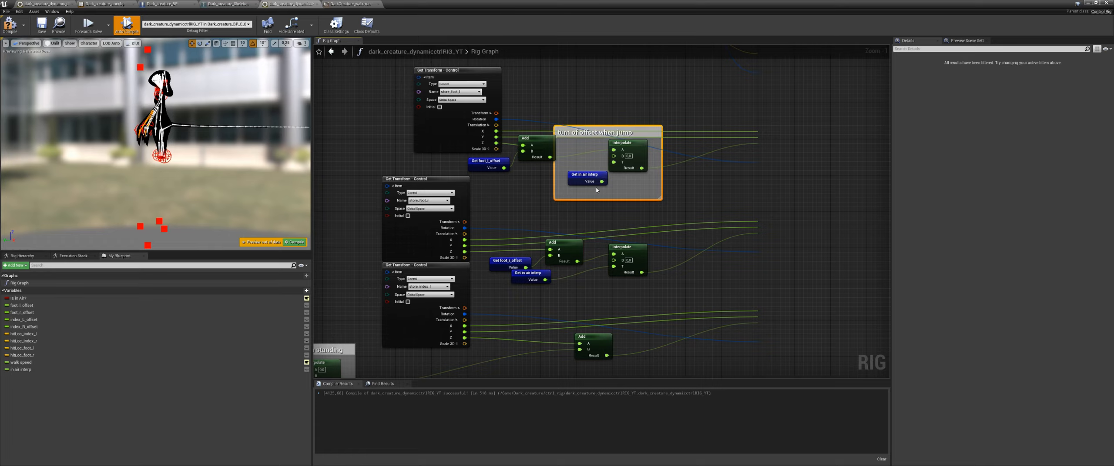
Space out the foot_r Add and in-air nodes and wrap the Interpolate pair in a comment titled "turn off offset when jump"
drag(577, 251, 536, 251)
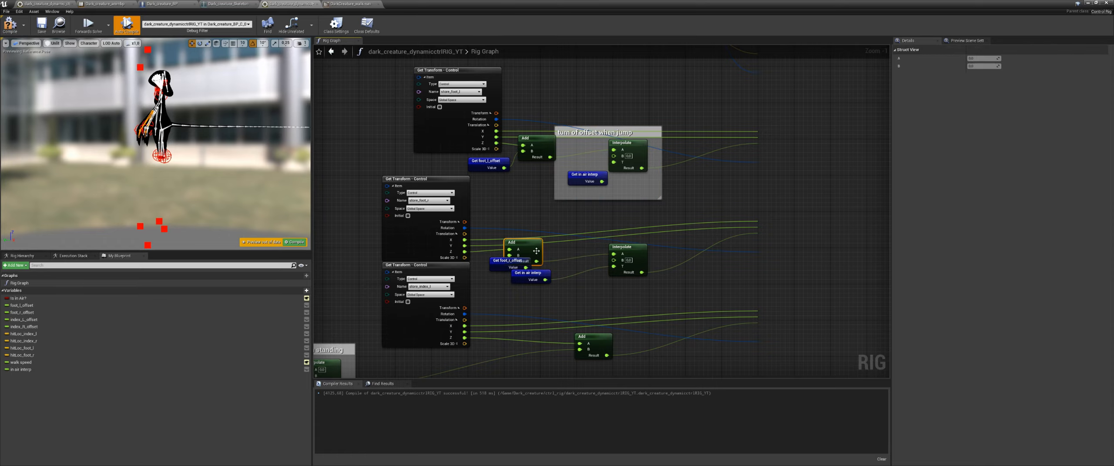
key(c)
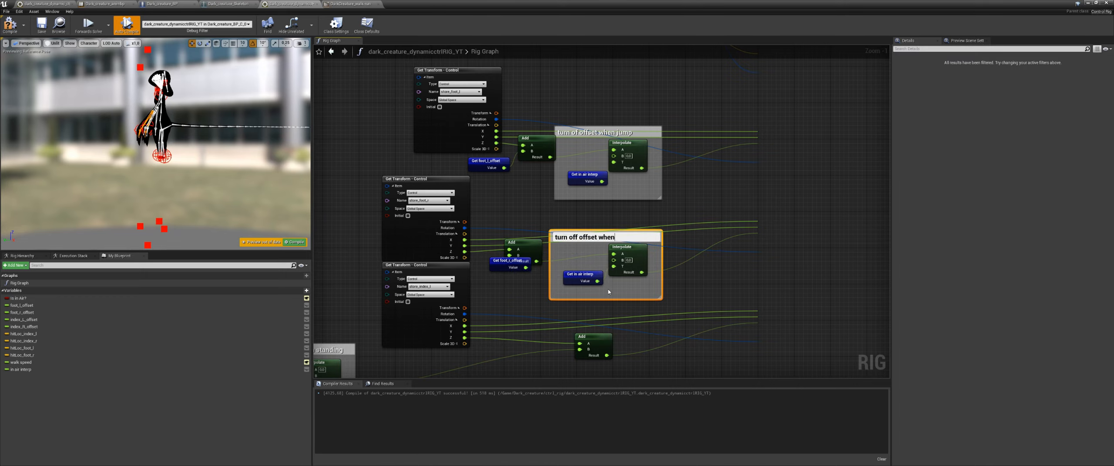
text(mp)
key(Return)
Examine the foot and index trace groups and the pelvis offset group in the rig graph
scroll(609, 292, down, 6)
right_drag(608, 292, 450, 379)
right_drag(553, 236, 526, 342)
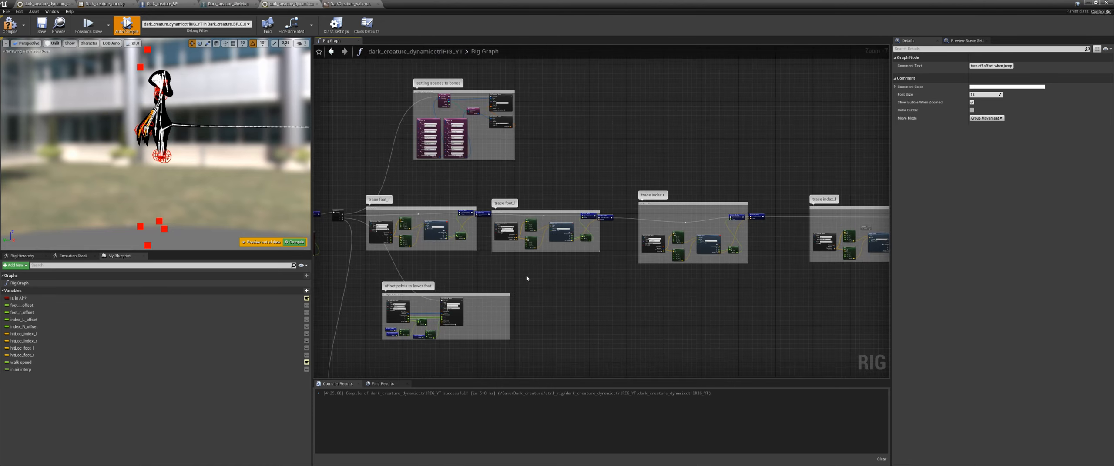
scroll(513, 276, up, 3)
right_drag(514, 276, 681, 288)
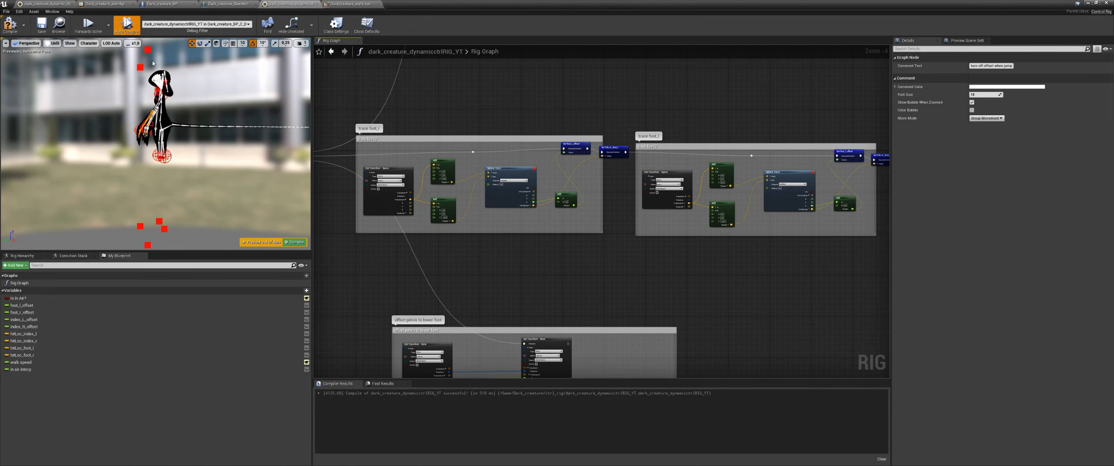
right_drag(401, 215, 468, 239)
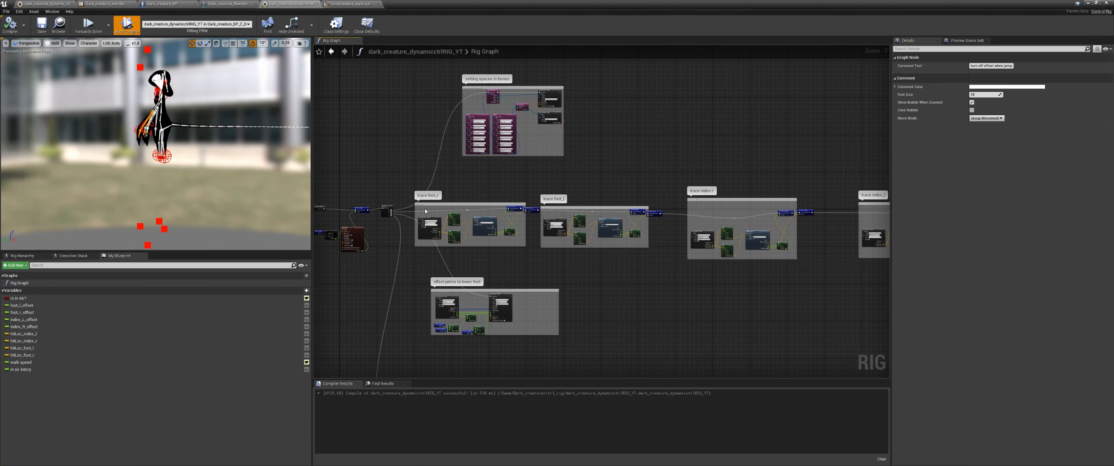
scroll(425, 211, up, 3)
right_drag(497, 266, 645, 249)
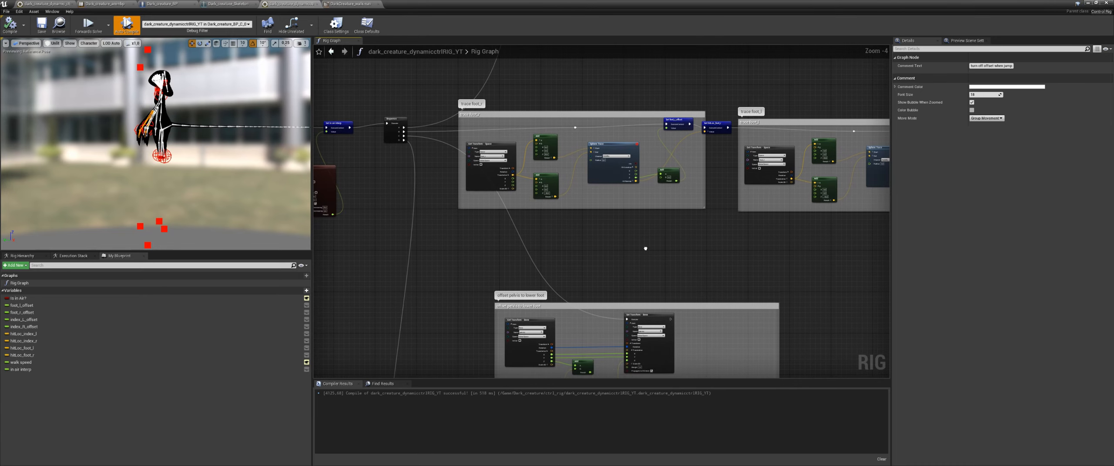
Copy the foot_l Interpolate and Get in air interp nodes and paste them below the trace index r group
right_drag(566, 280, 532, 97)
scroll(532, 96, down, 3)
right_drag(531, 282, 533, 215)
scroll(533, 215, up, 4)
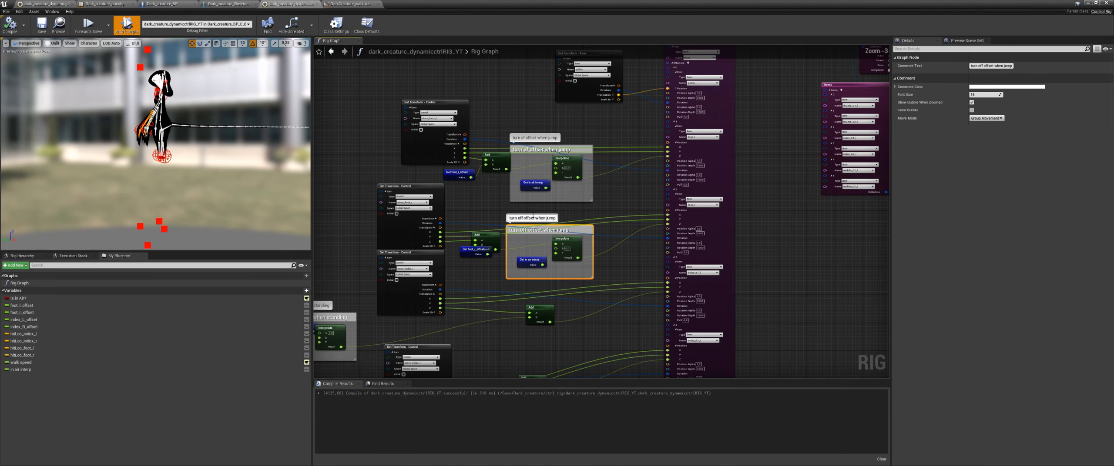
drag(572, 196, 532, 168)
right_drag(509, 123, 535, 355)
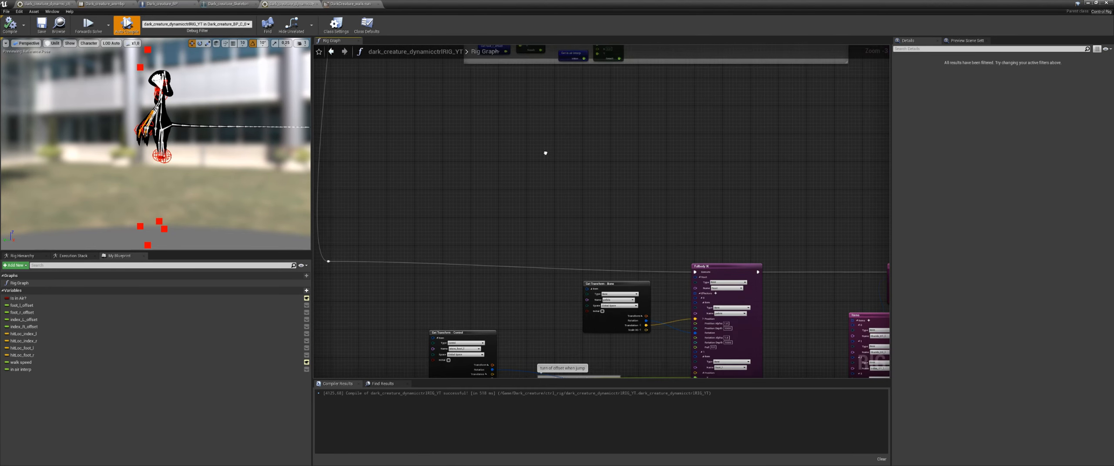
right_drag(543, 110, 512, 270)
scroll(513, 271, down, 3)
mouse_move(478, 131)
right_down()
mouse_move(520, 189)
mouse_move(522, 238)
right_up()
scroll(525, 238, up, 3)
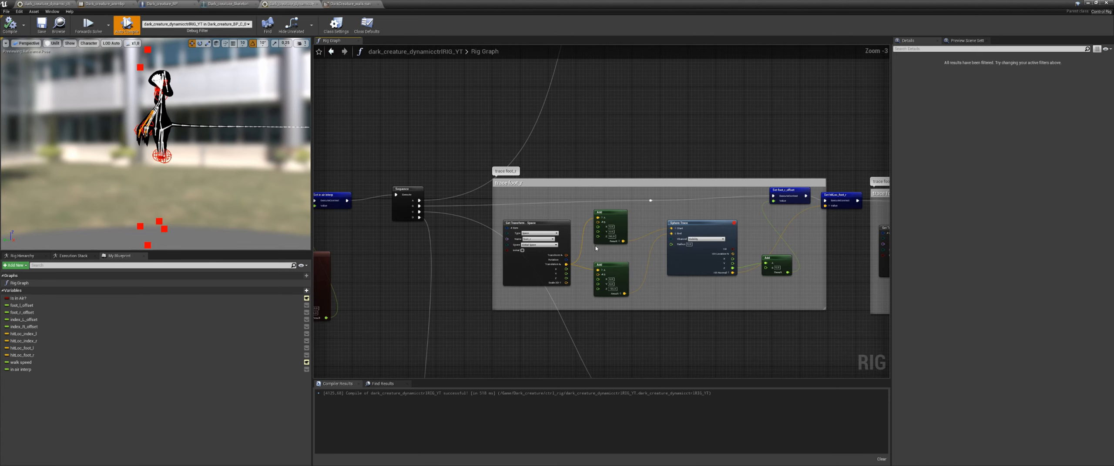
right_drag(776, 280, 482, 217)
right_drag(659, 255, 435, 248)
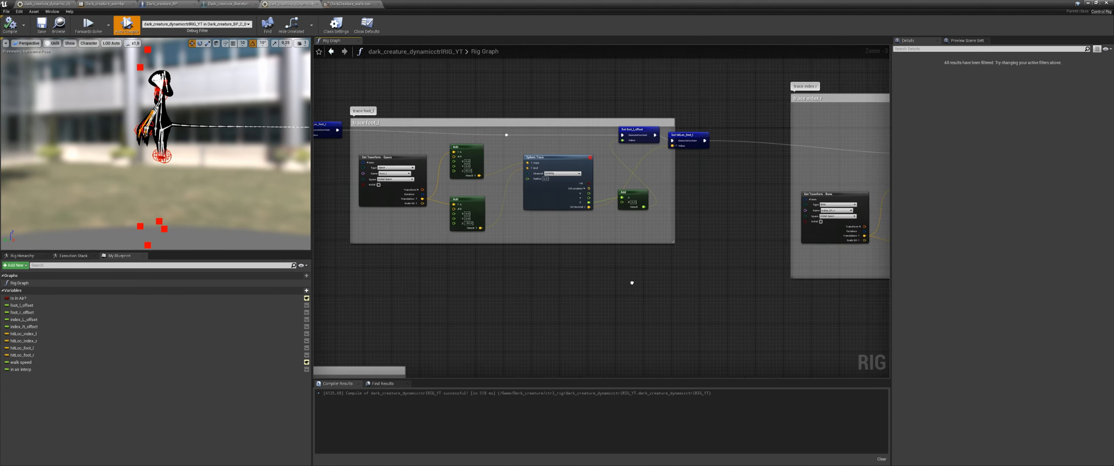
right_drag(666, 289, 418, 258)
mouse_move(546, 276)
right_down()
mouse_move(450, 303)
mouse_move(476, 293)
right_up()
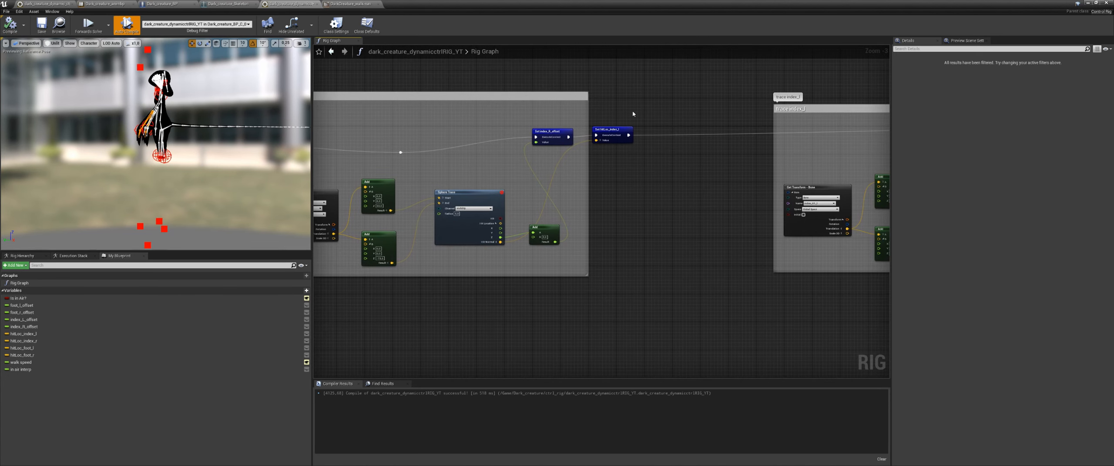
drag(558, 139, 559, 155)
right_drag(556, 314, 711, 249)
scroll(478, 201, up, 1)
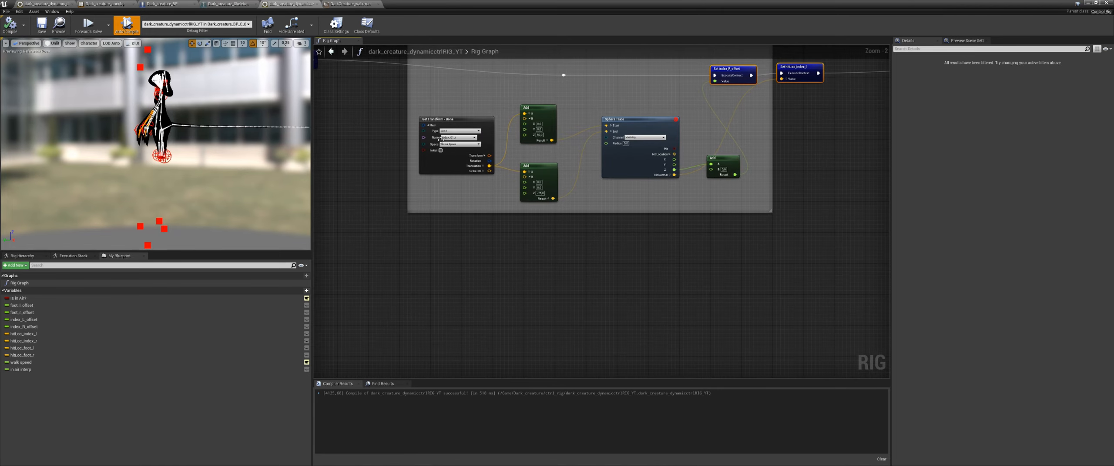
key(ctrl+v)
Set the pasted Interpolate's A to -75 with a shorter negative B, and connect its Result to the lower index_01_r trace Add's Z
scroll(494, 278, up, 2)
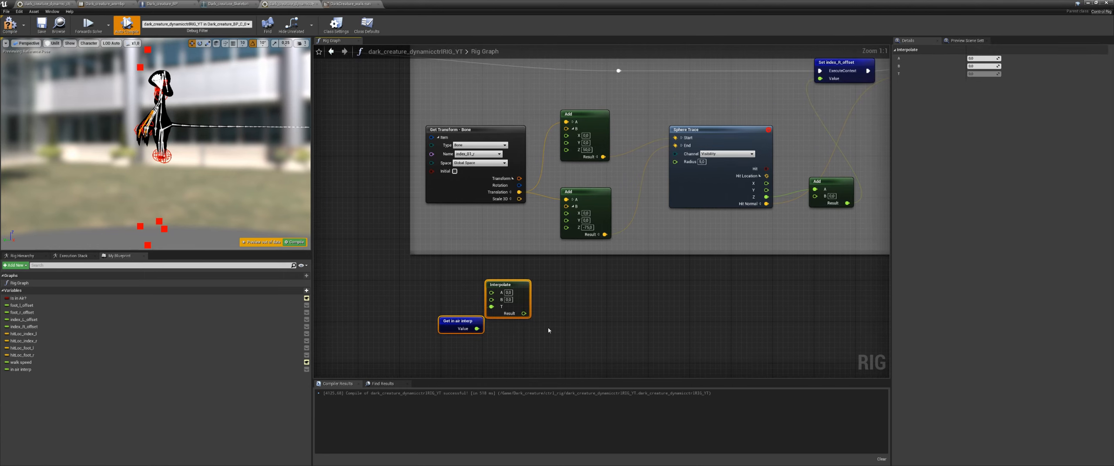
right_drag(576, 298, 614, 303)
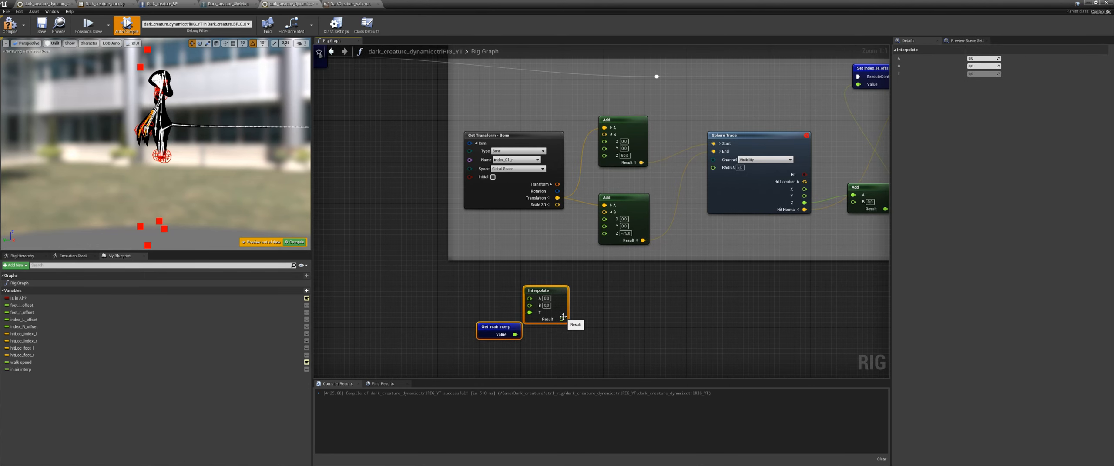
right_drag(609, 279, 574, 171)
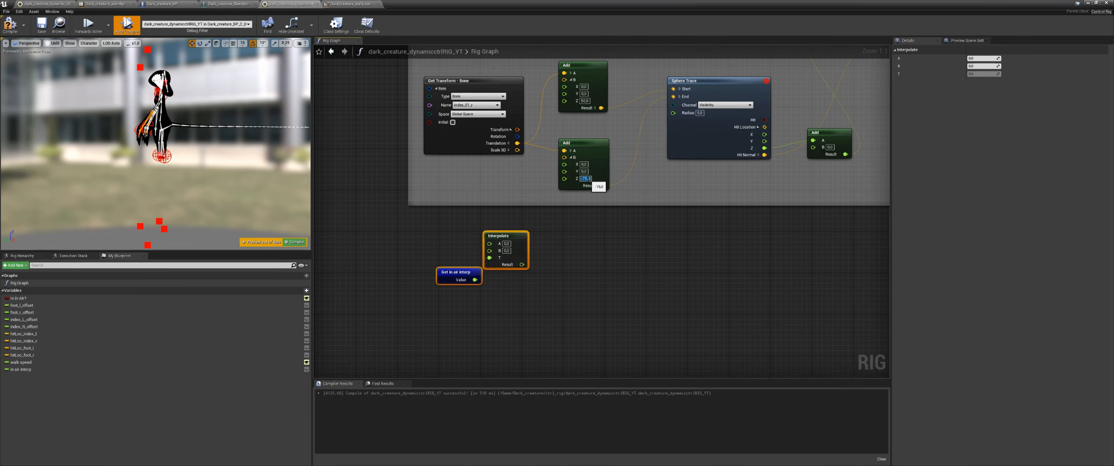
scroll(530, 288, down, 5)
scroll(544, 296, up, 4)
right_drag(545, 296, 504, 323)
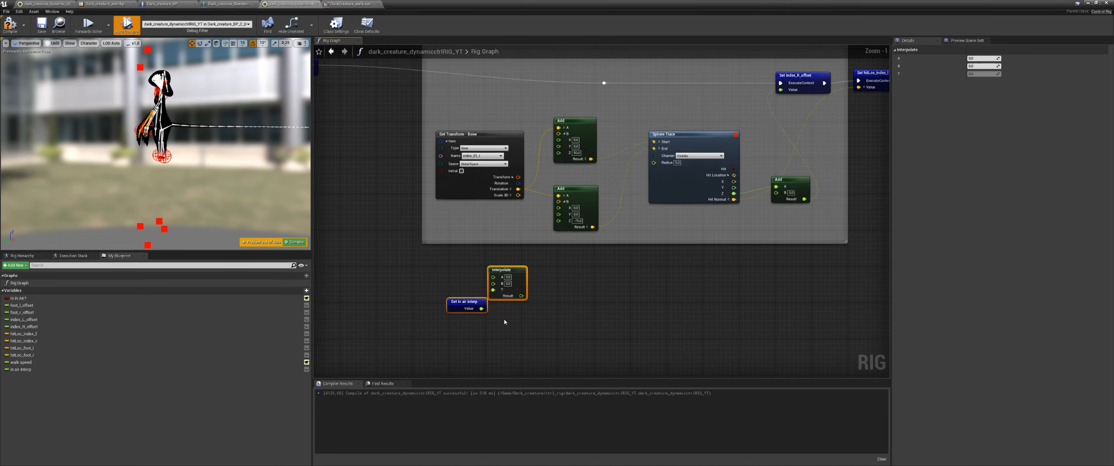
scroll(506, 321, up, 1)
drag(535, 239, 566, 206)
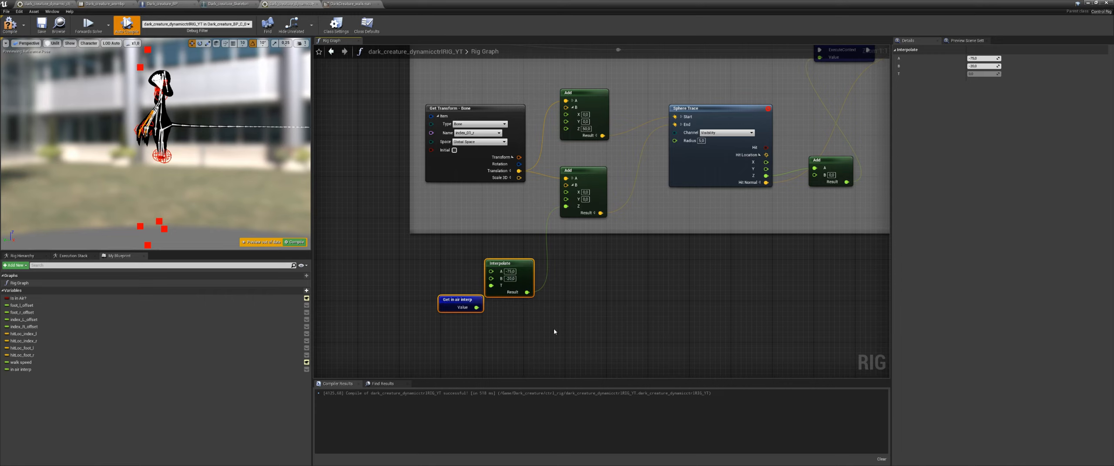
Paste the Interpolate and in-air interp pair below the index_01_l trace, connect its Result to the lower Add's Z, and compile
scroll(655, 296, down, 4)
right_drag(672, 280, 415, 276)
scroll(561, 294, up, 3)
right_drag(853, 276, 613, 267)
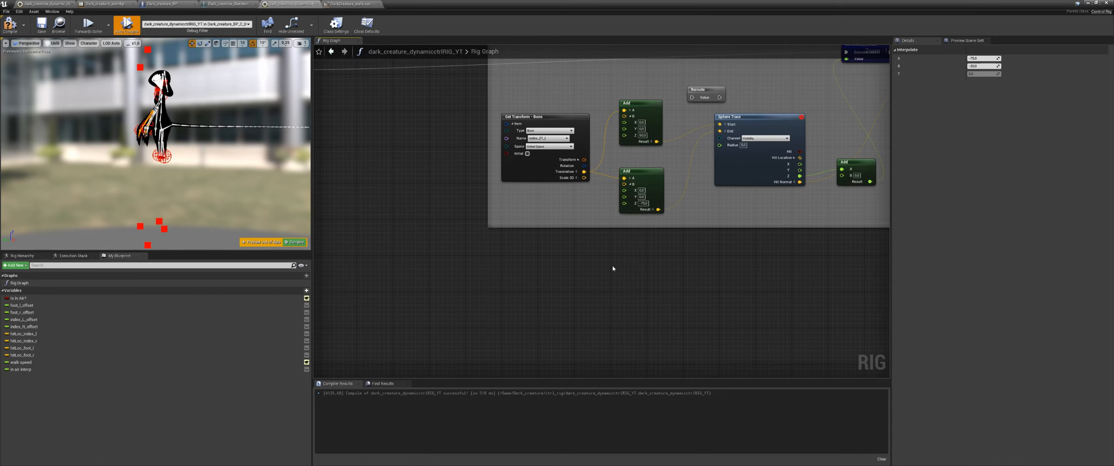
key(ctrl+v)
drag(618, 273, 625, 204)
click(304, 242)
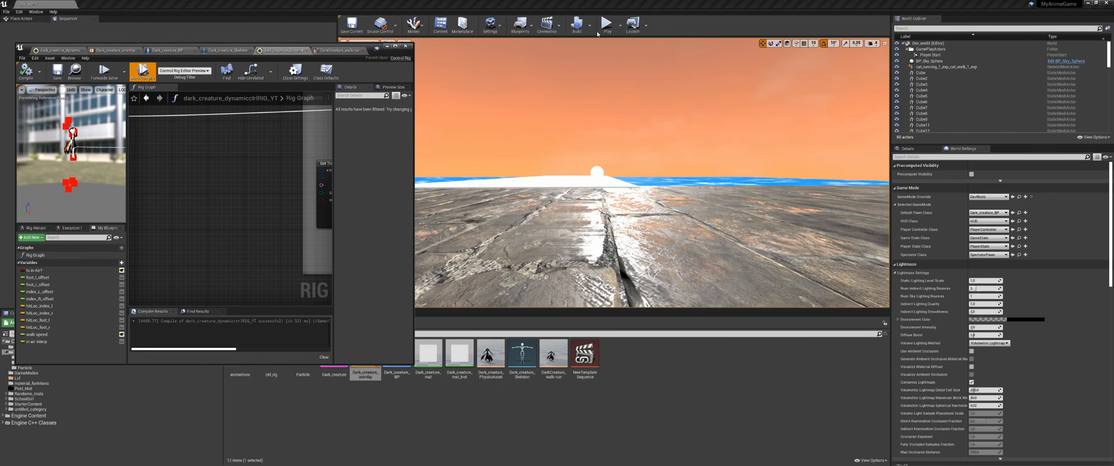
Play the level, run the creature sideways and jump to check the shortened index traces, then stop
click(606, 25)
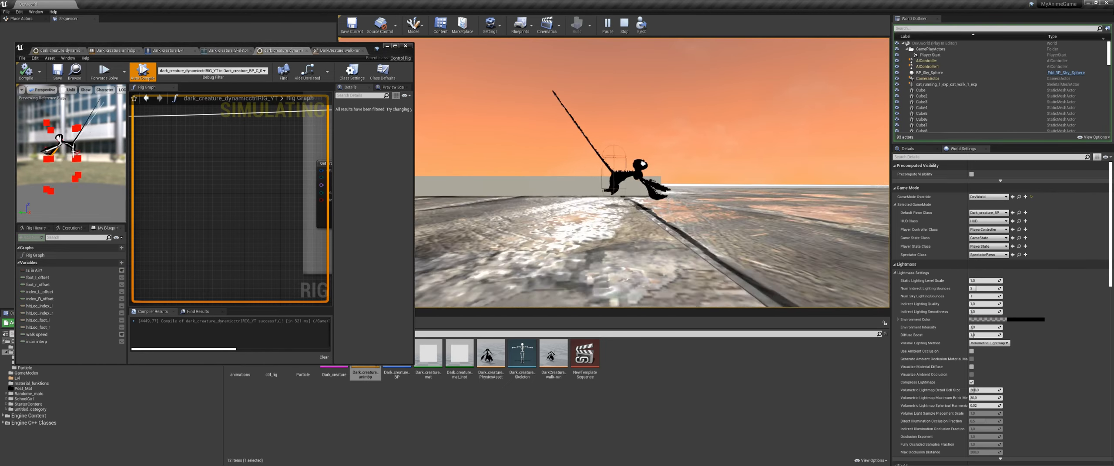
key(d)
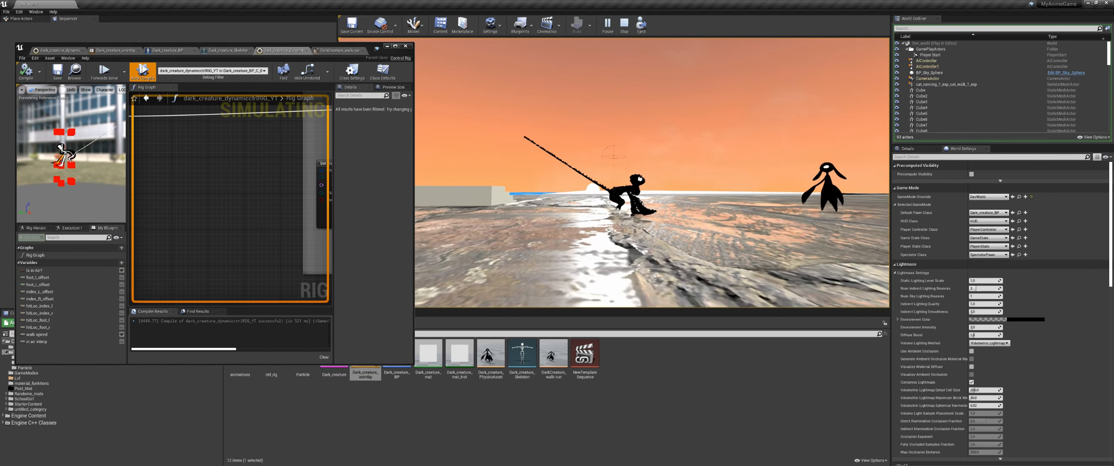
key(d)
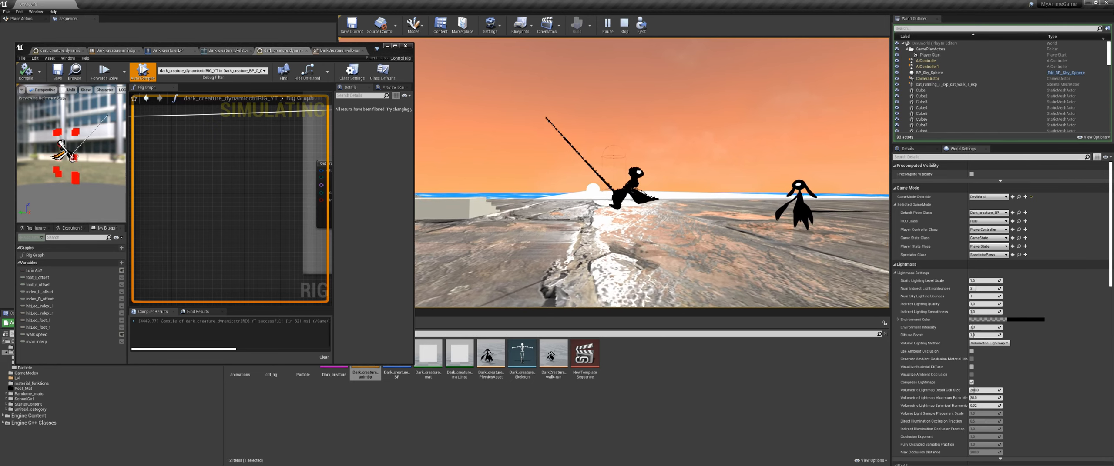
key(d)
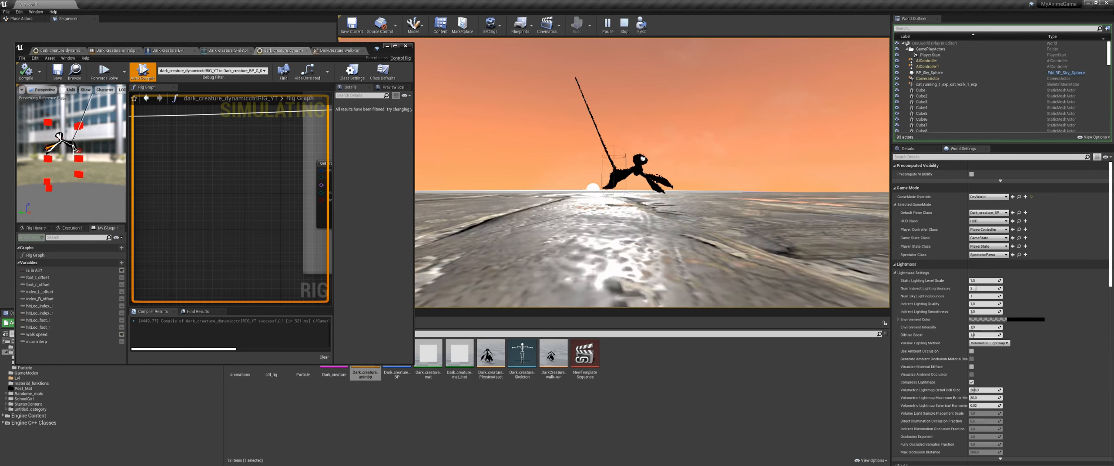
key(d)
key(space)
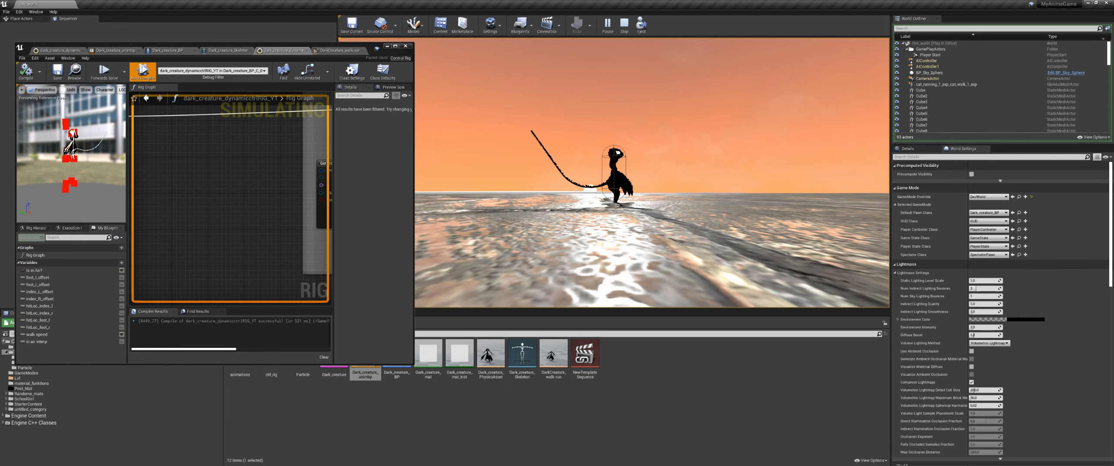
key(Escape)
Set the B value of the Interpolate node below the index trace group to -1 and test the walk in the level
scroll(271, 259, down, 5)
right_drag(296, 272, 199, 218)
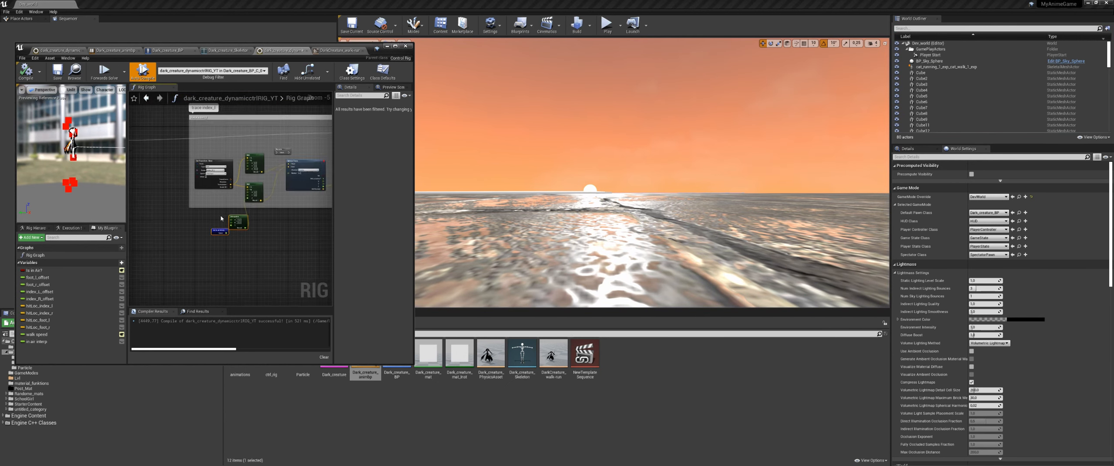
scroll(235, 236, up, 4)
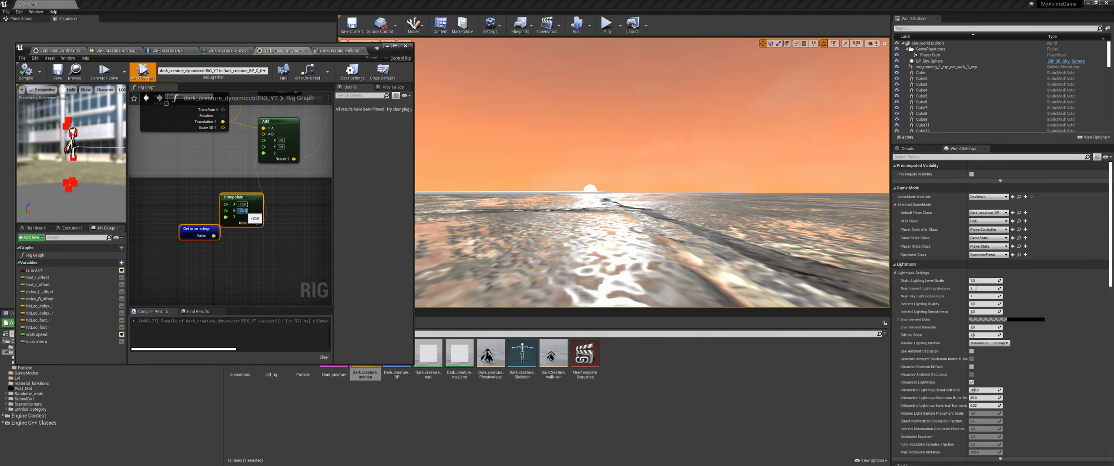
scroll(244, 211, down, 3)
click(205, 234)
text(-1)
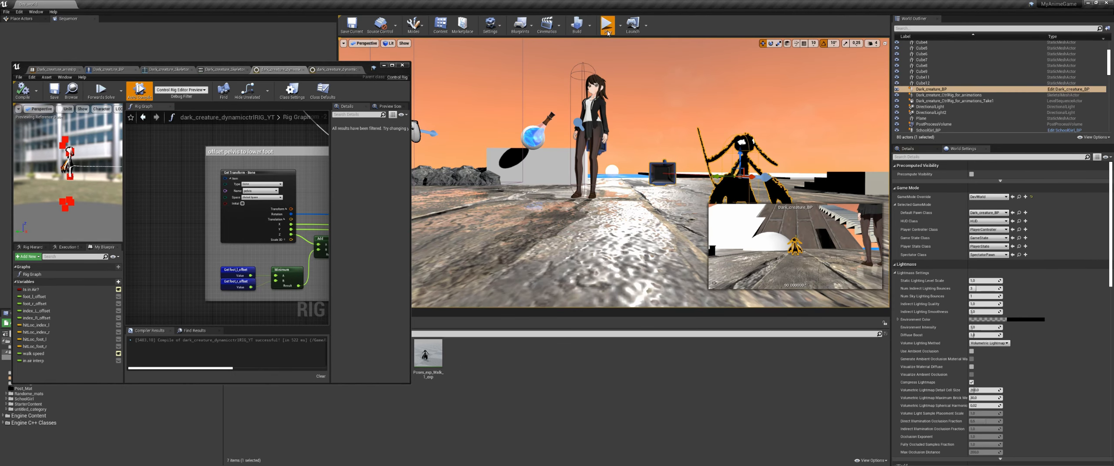
key(w)
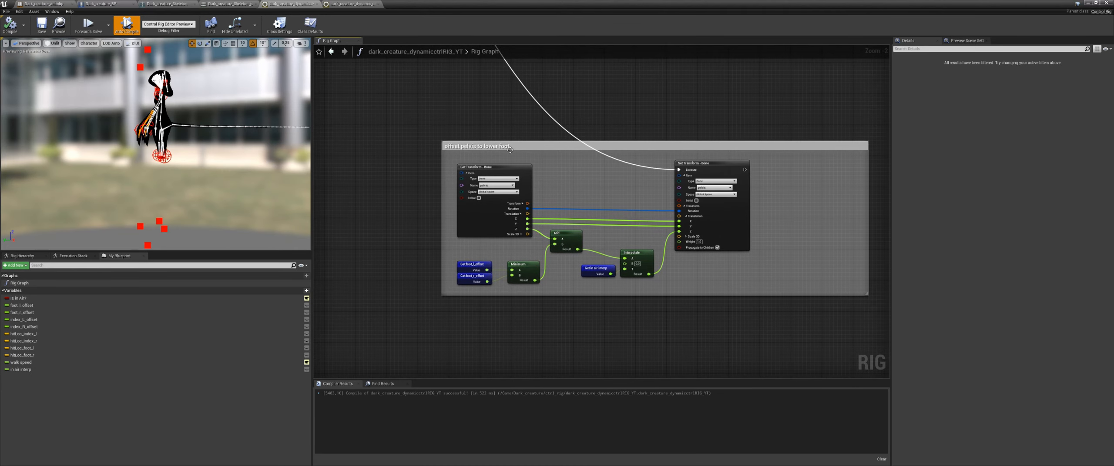
Connect the pelvis Get Transform's Translation Z to the Interpolate's B in the "offset pelvis to lower foot" group
scroll(508, 292, up, 2)
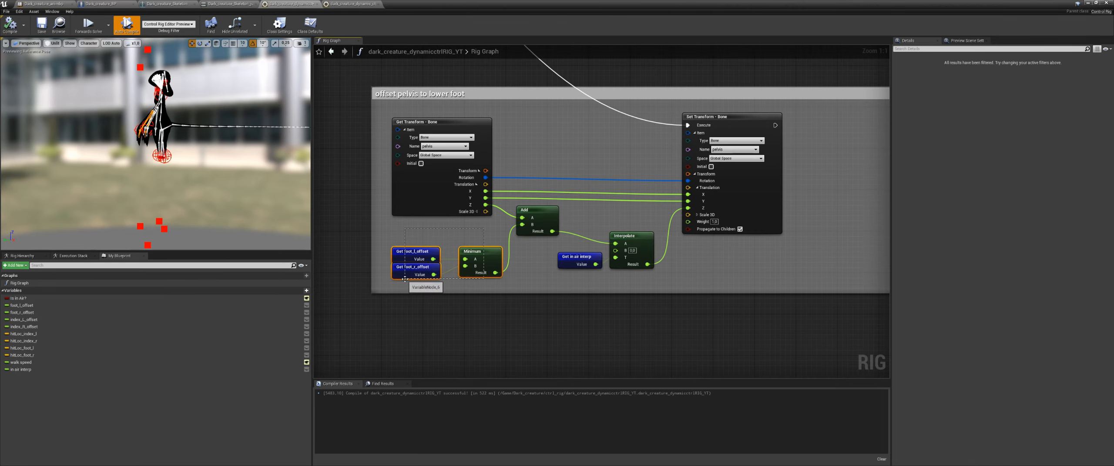
drag(404, 278, 404, 278)
click(537, 213)
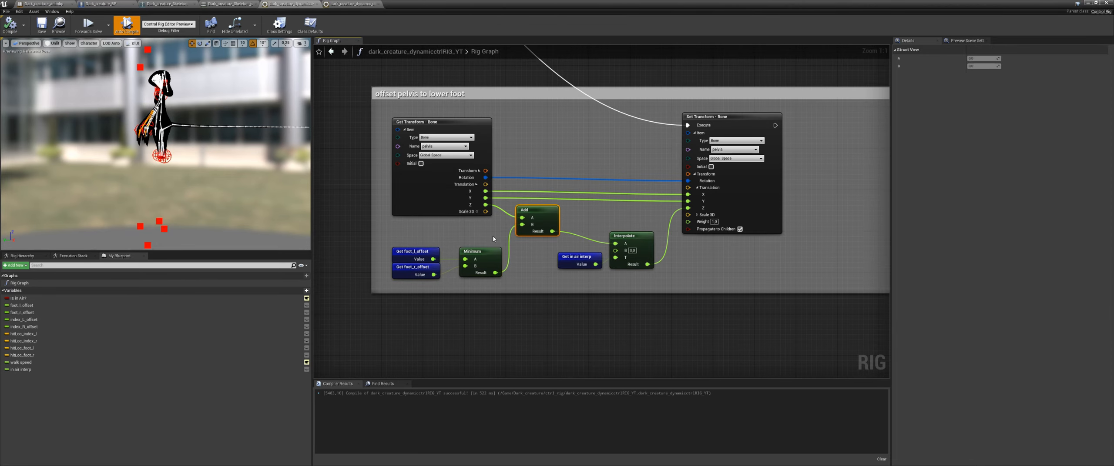
right_drag(541, 269, 480, 266)
drag(514, 274, 548, 259)
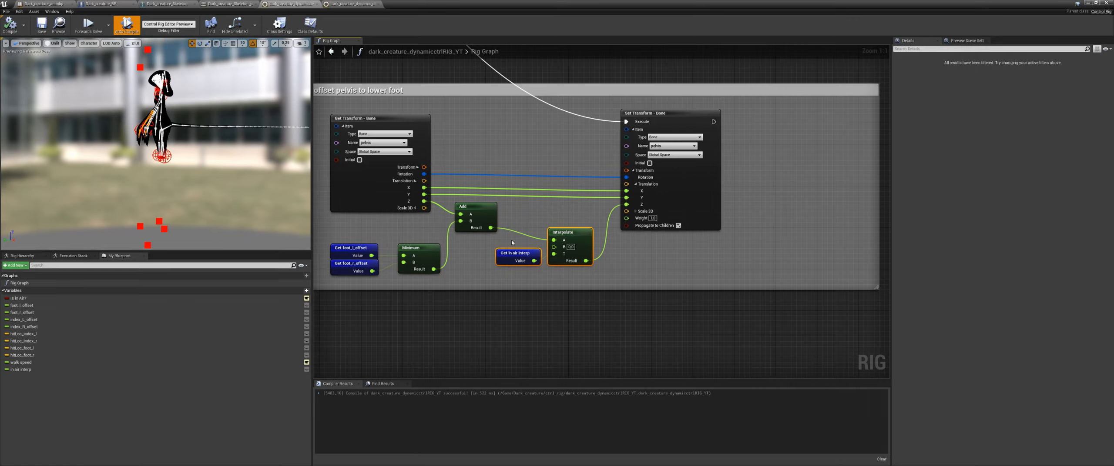
drag(422, 201, 556, 253)
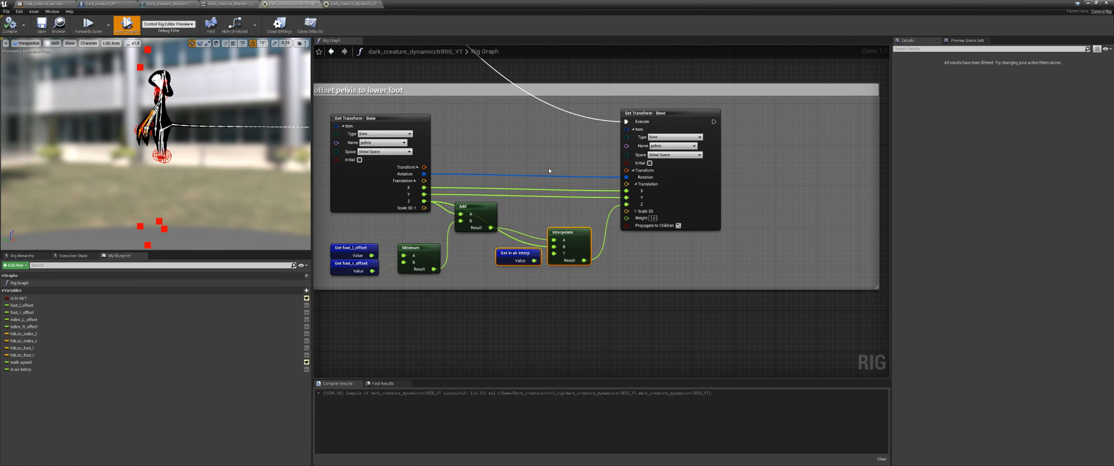
Run the creature in the level to check the pelvis offset blend, then stop playing
double_click(583, 9)
click(606, 24)
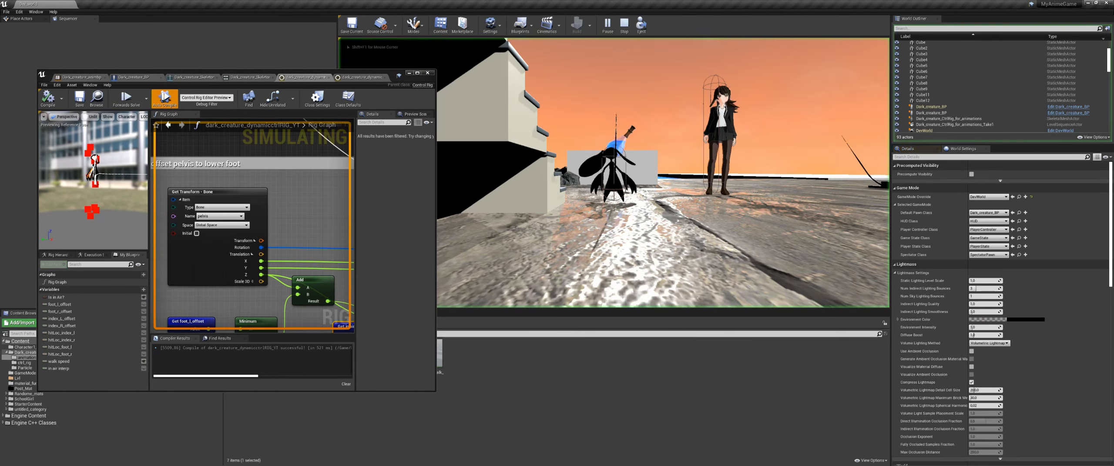
key(d)
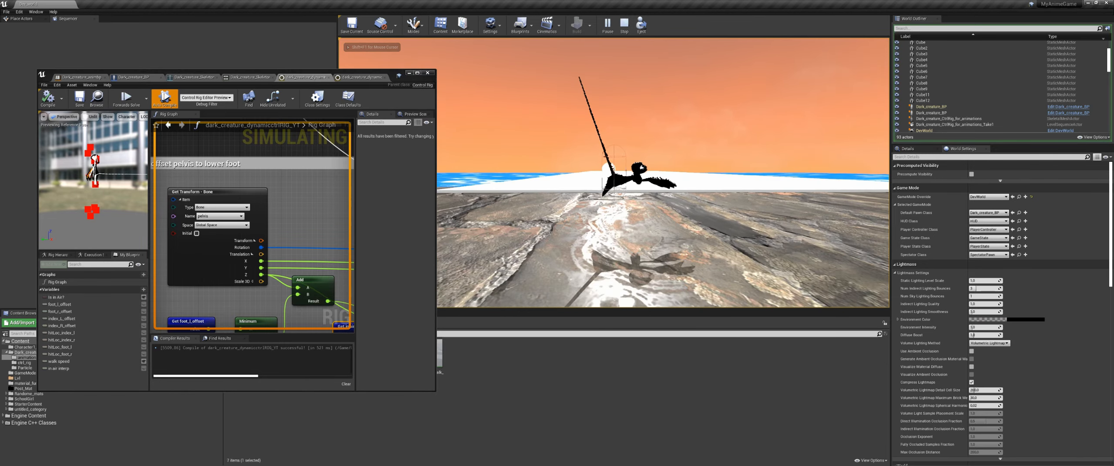
key(Escape)
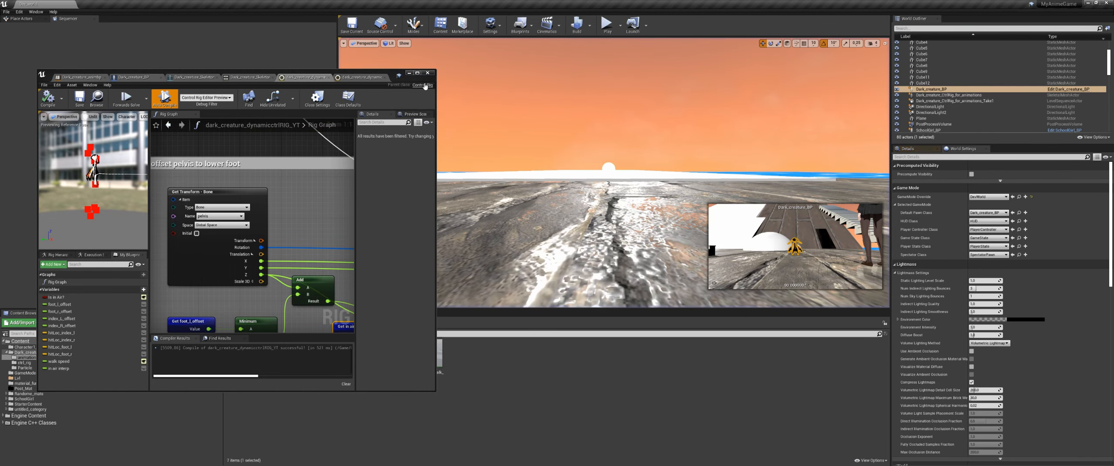
Connect each foot control's Translation Z to the B input of its Interpolate in the two foot jump-offset comment groups
click(418, 73)
scroll(501, 292, down, 7)
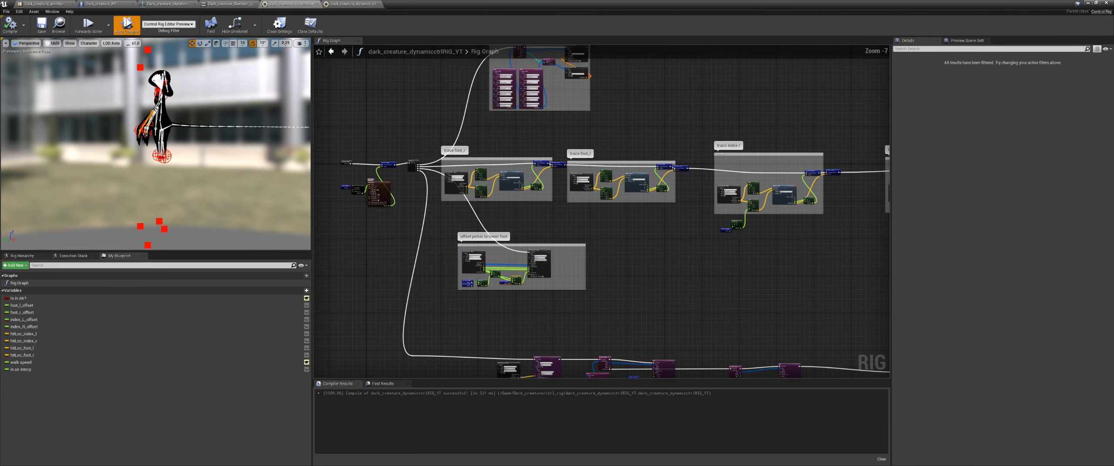
right_drag(502, 291, 530, 111)
scroll(506, 229, up, 6)
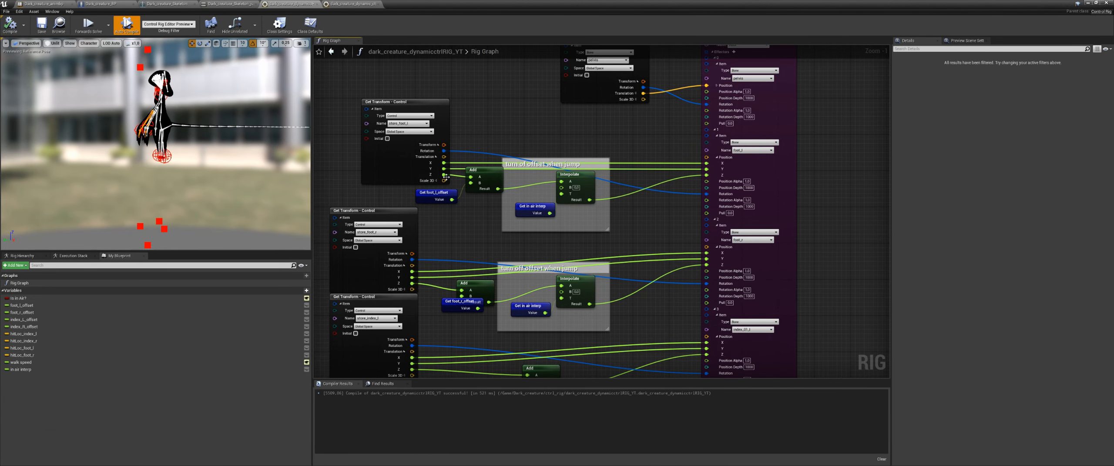
drag(443, 175, 561, 190)
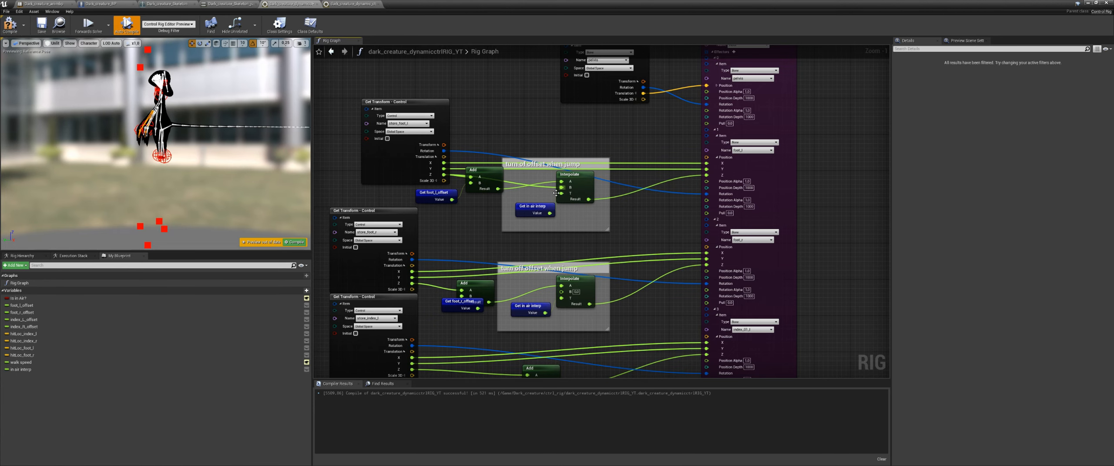
right_drag(500, 254, 536, 182)
drag(450, 213, 599, 219)
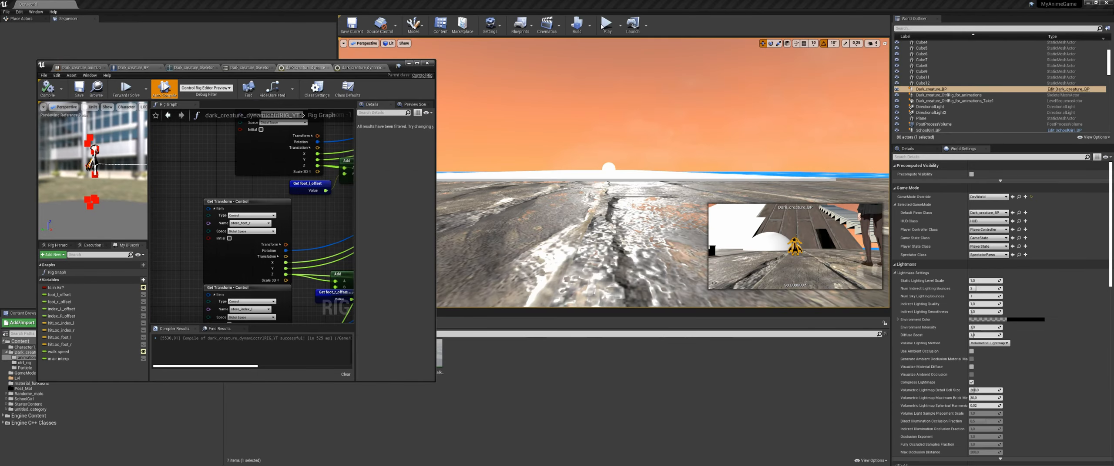
Play the level and move the creature forward to check the foot offset blending, then stop
click(602, 25)
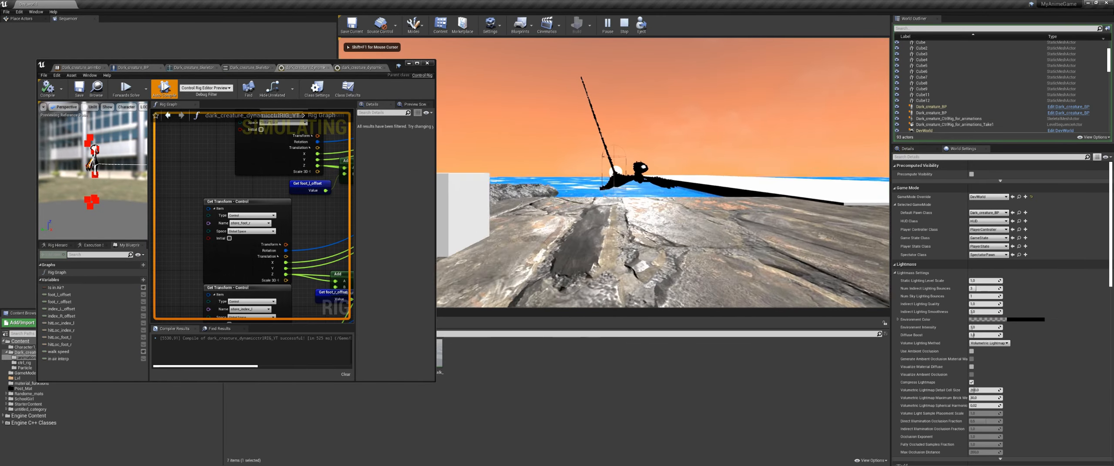
key(w)
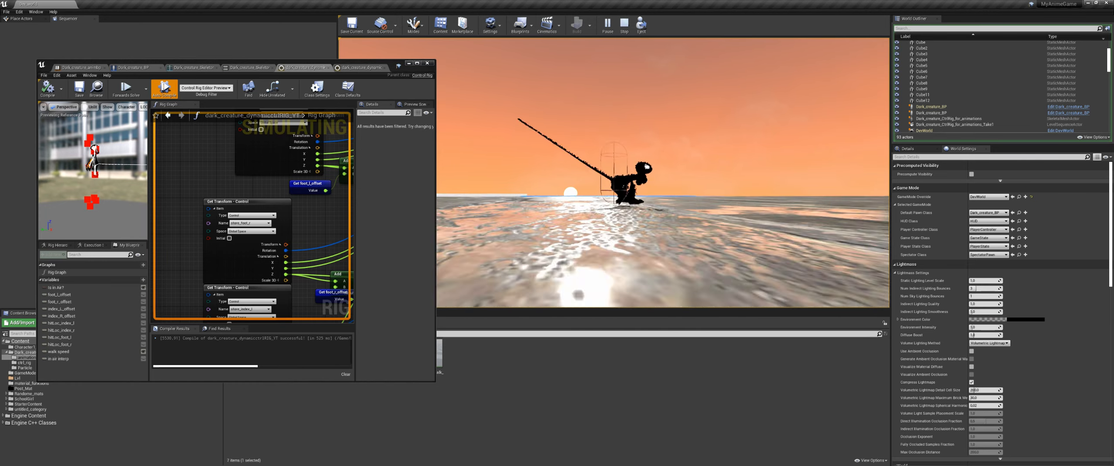
key(Escape)
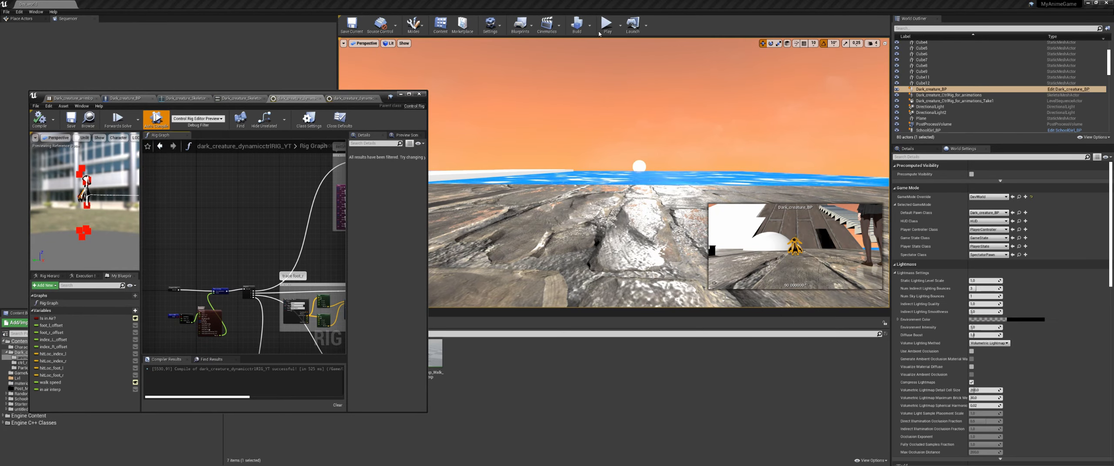
Play the level again and run and jump the creature around the steps and blocks to test the in-air behaviour
click(604, 27)
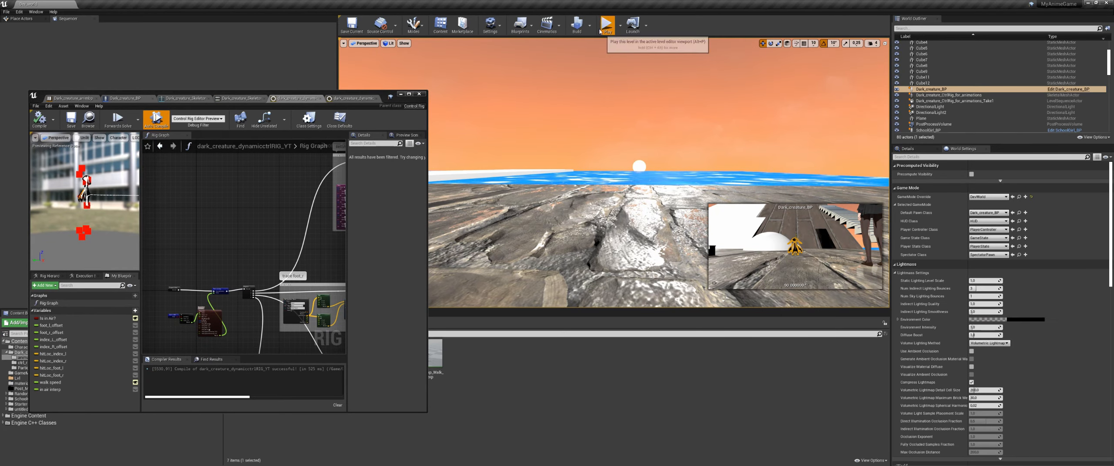
key(s)
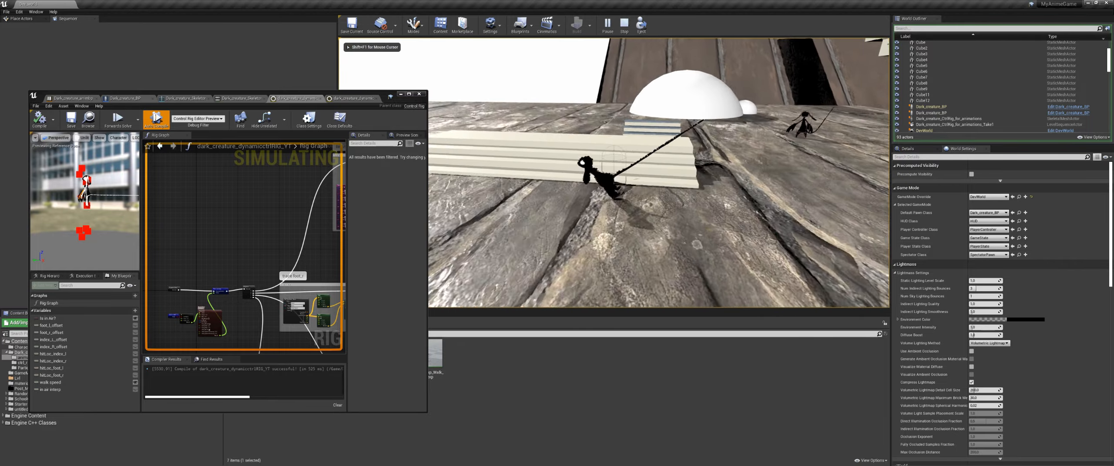
key(space)
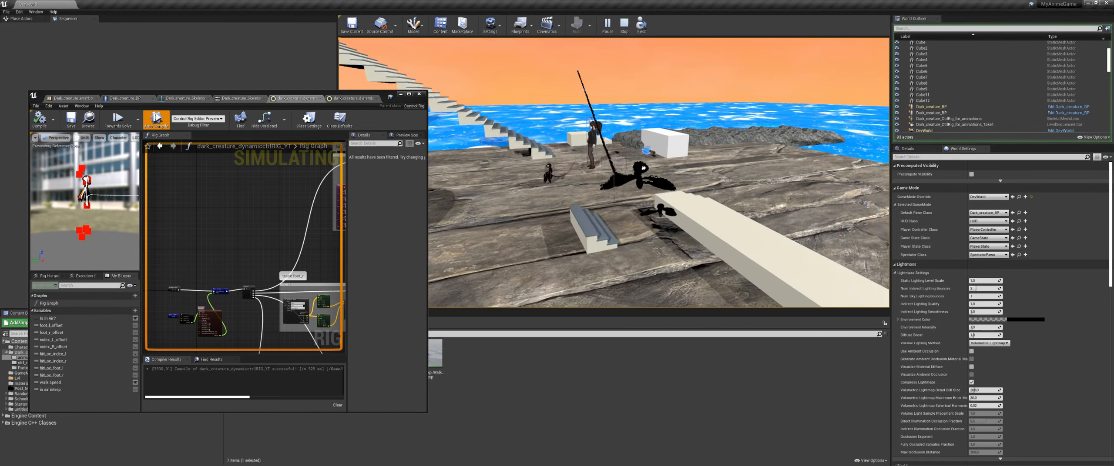
key(a)
key(a)
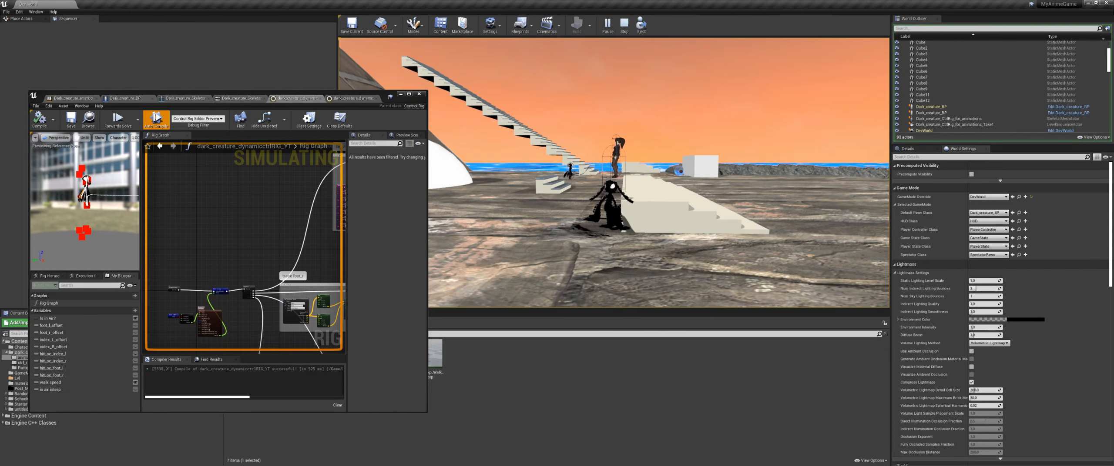
key(d)
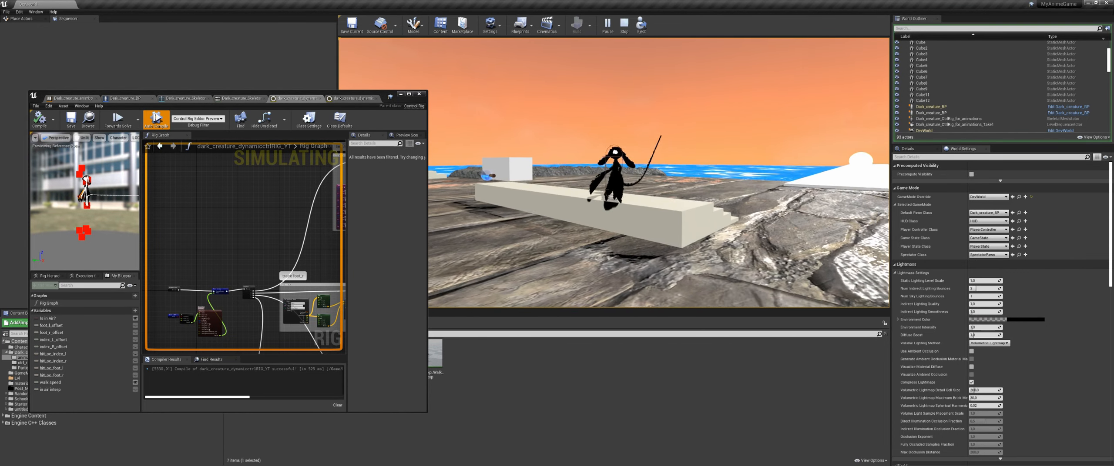
key(s)
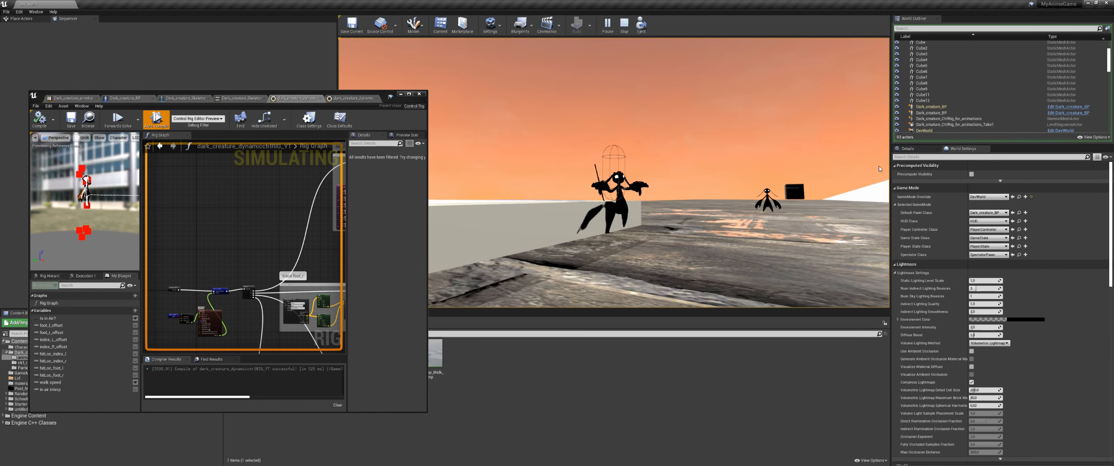
key(Escape)
Change the Sphere Trace radius in the trace foot_r comment group of the control rig graph
click(409, 95)
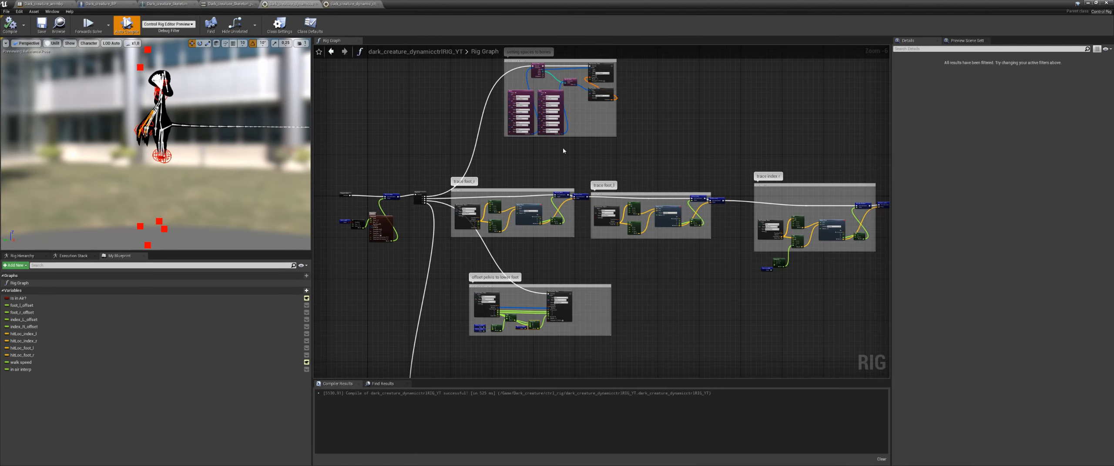
mouse_move(566, 137)
right_down()
mouse_move(545, 349)
mouse_move(625, 84)
right_up()
scroll(545, 348, down, 5)
scroll(604, 138, up, 8)
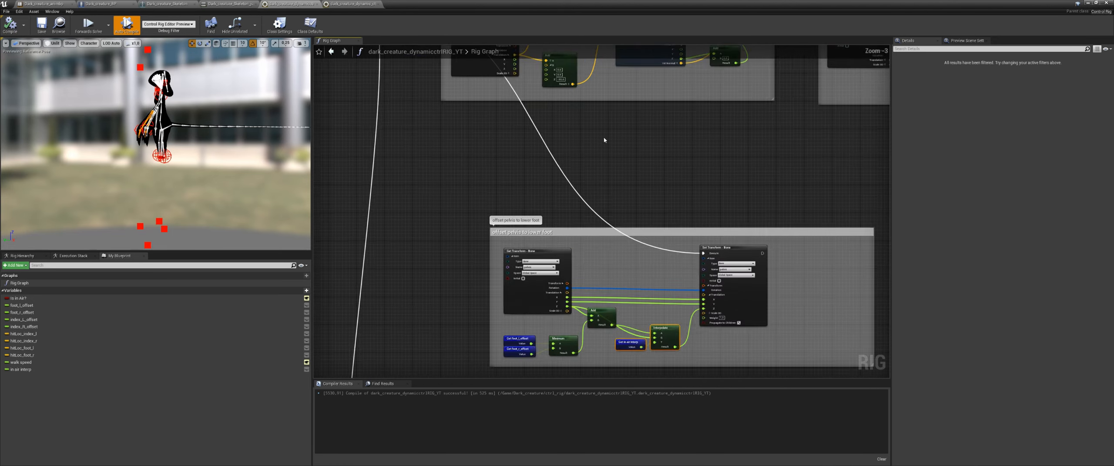
mouse_move(604, 137)
right_down()
mouse_move(518, 286)
mouse_move(547, 294)
right_up()
scroll(517, 285, up, 2)
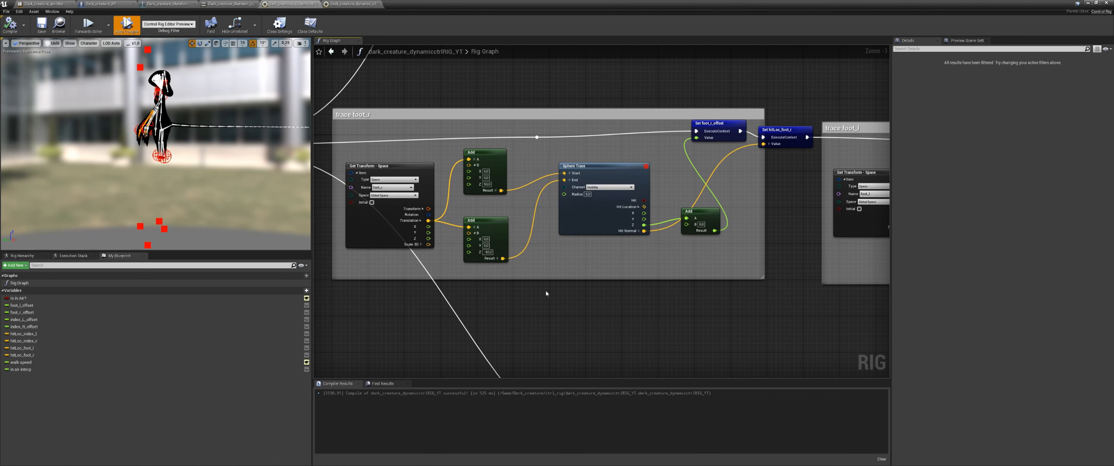
click(590, 199)
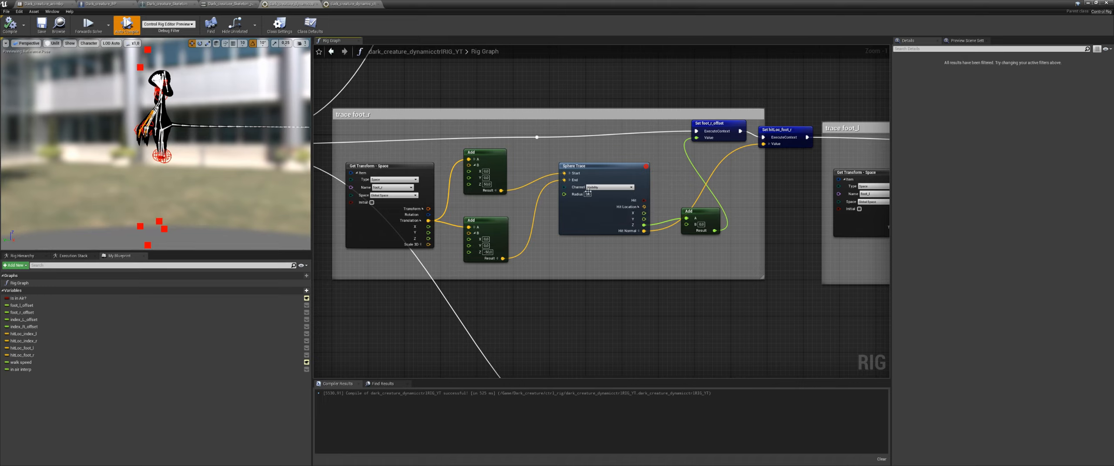
right_drag(655, 285, 544, 309)
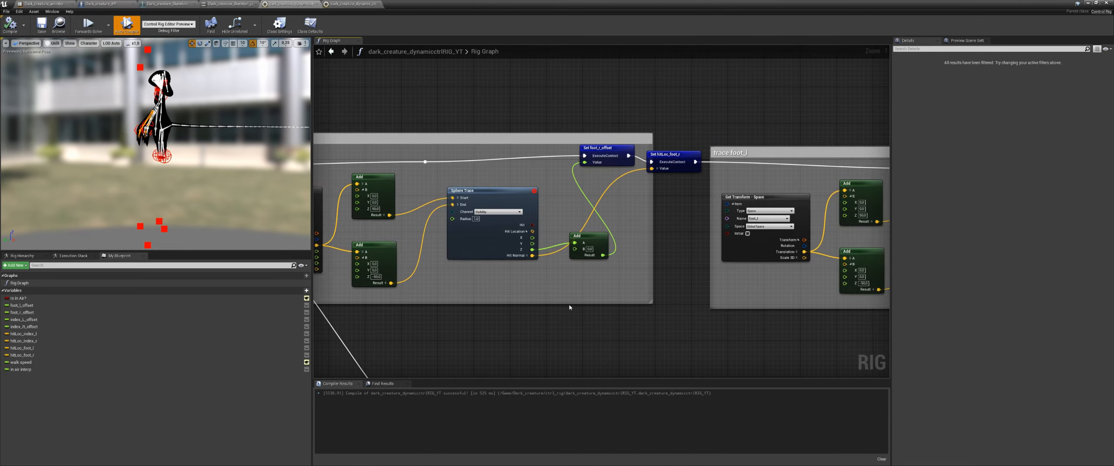
Change the Sphere Trace radius in the trace foot_l group to match the foot_r trace
scroll(696, 308, down, 1)
right_drag(700, 309, 493, 293)
right_drag(724, 285, 600, 286)
scroll(592, 261, up, 2)
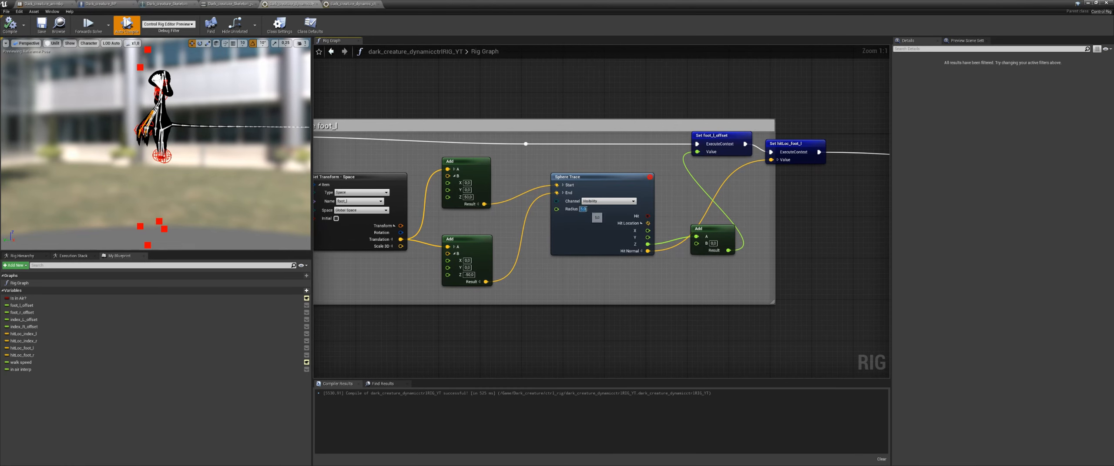
Change the Sphere Trace radius in both index trace groups to match the foot traces, and compile the rig
scroll(693, 330, down, 2)
right_drag(694, 329, 419, 312)
right_drag(701, 242, 590, 224)
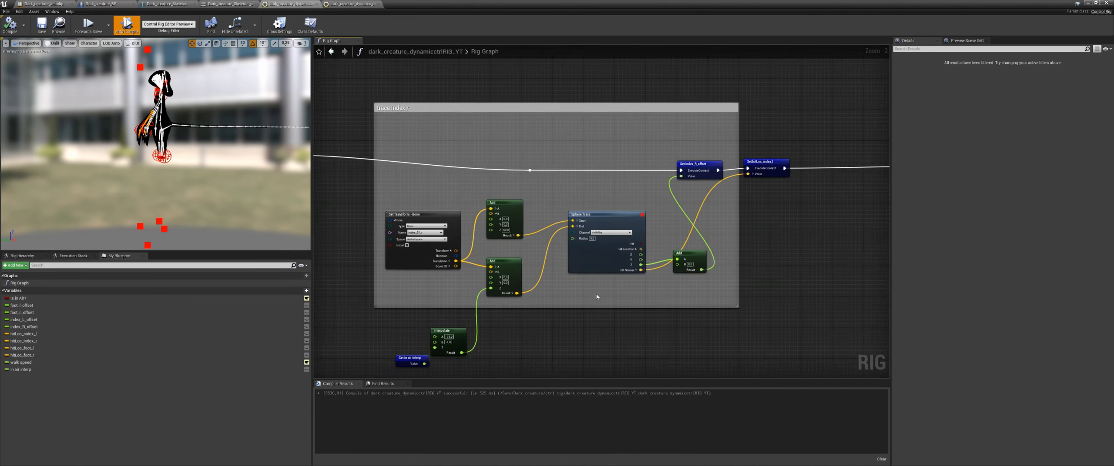
scroll(590, 225, up, 2)
right_drag(671, 307, 490, 276)
scroll(490, 276, down, 3)
mouse_move(683, 273)
right_down()
mouse_move(462, 267)
mouse_move(639, 302)
right_up()
scroll(707, 273, up, 2)
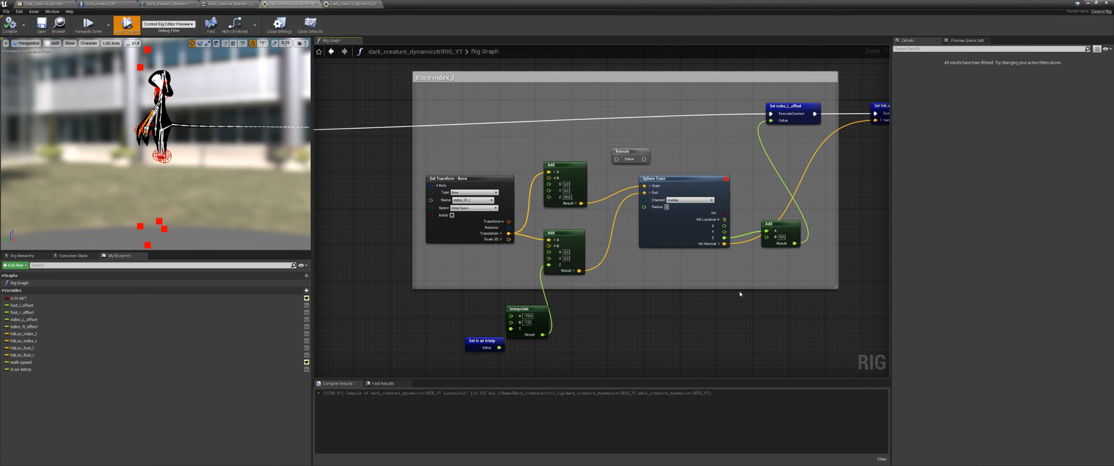
scroll(740, 294, down, 4)
mouse_move(740, 294)
right_down()
mouse_move(594, 323)
mouse_move(883, 283)
right_up()
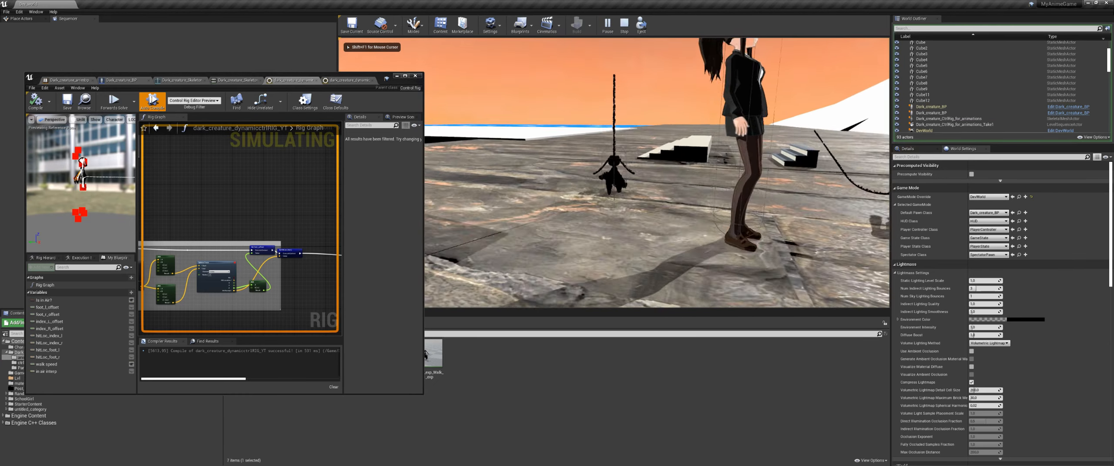
Play the level and run and jump the creature along the steps and the long block to test the changed trace radius
key(w)
key(space)
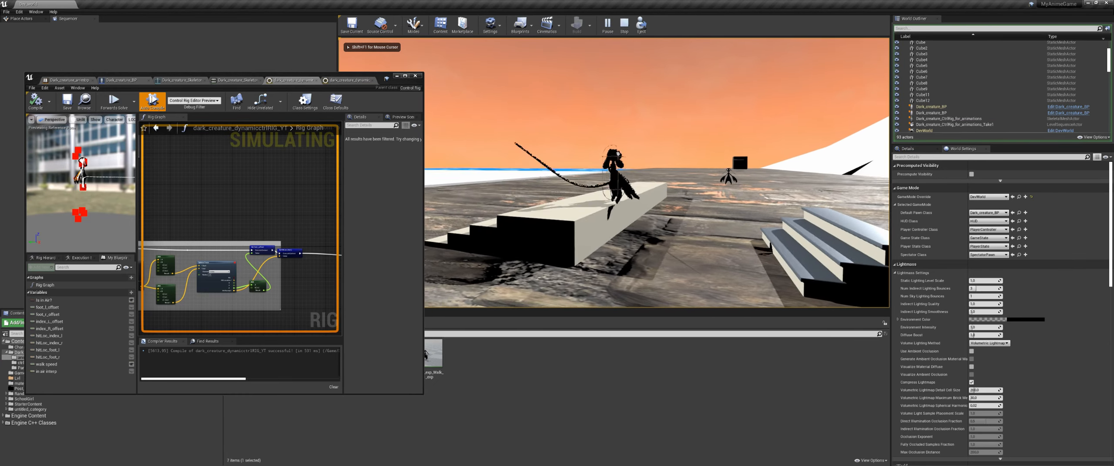
key(d)
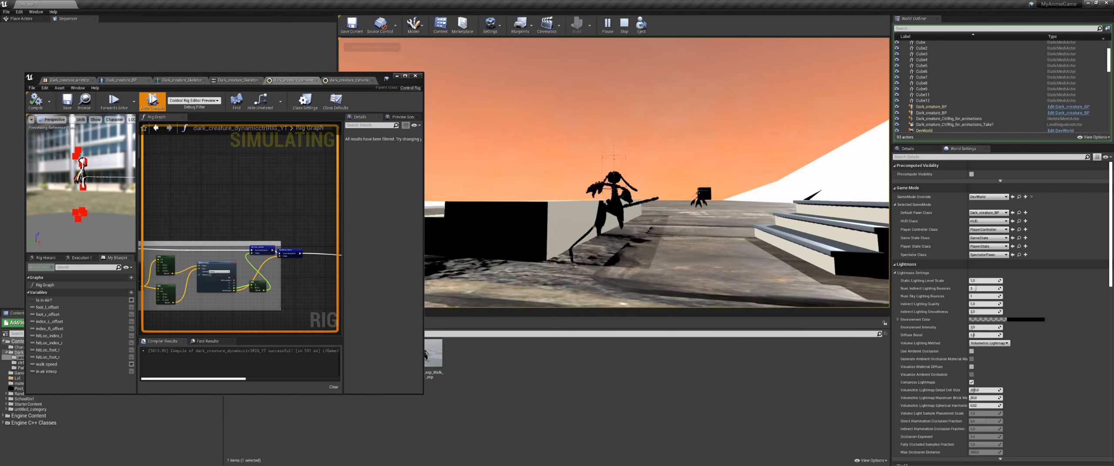
key(w)
key(space)
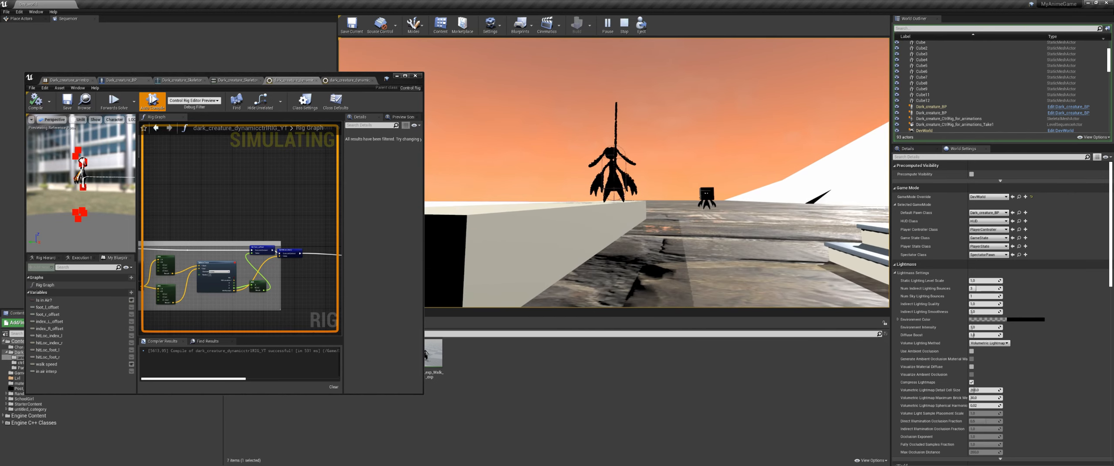
key(w)
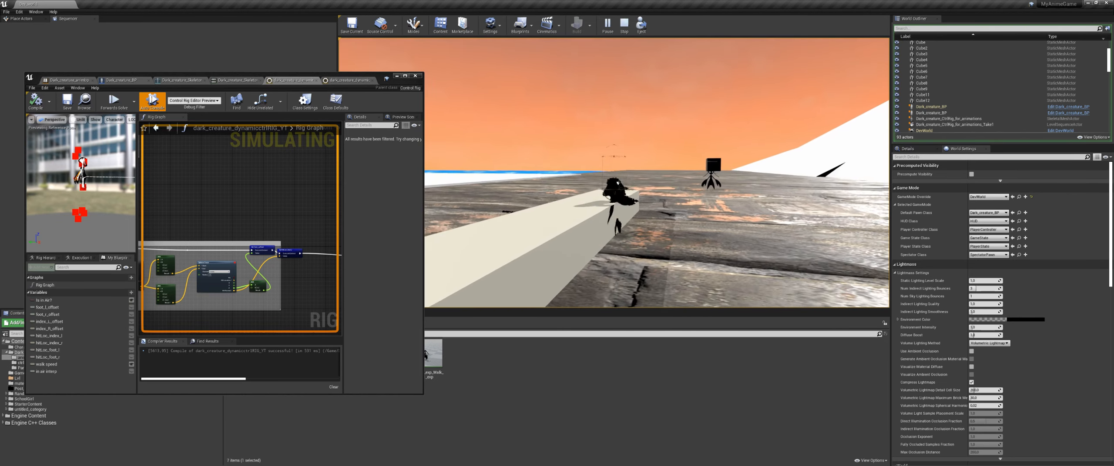
key(w)
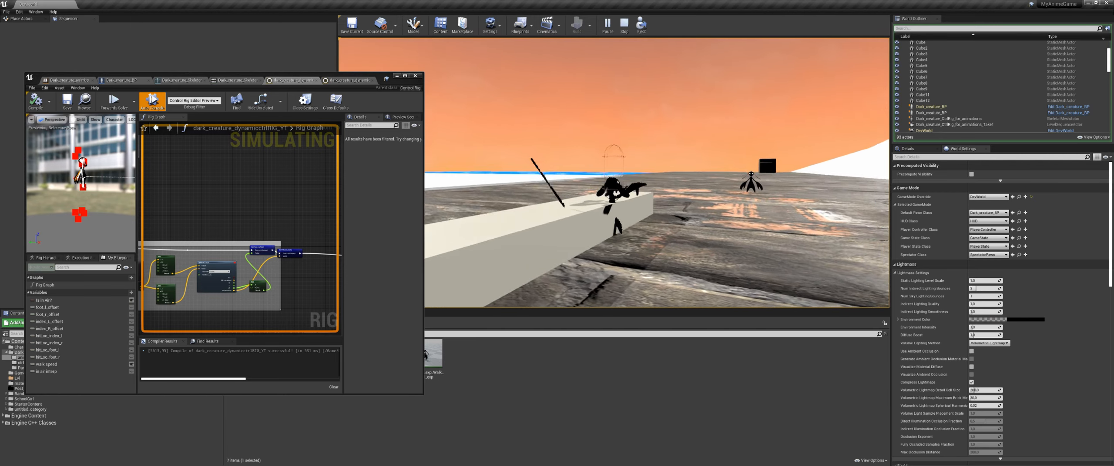
key(w)
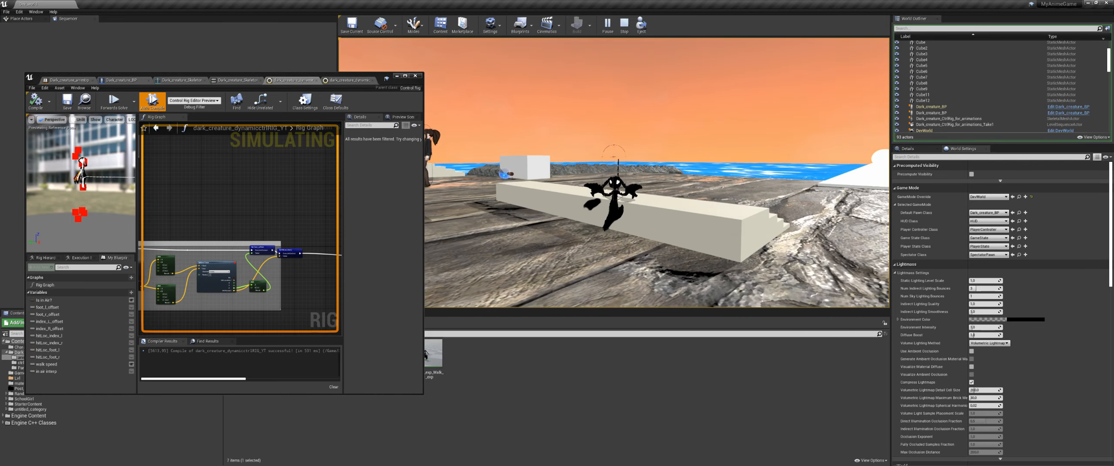
key(w)
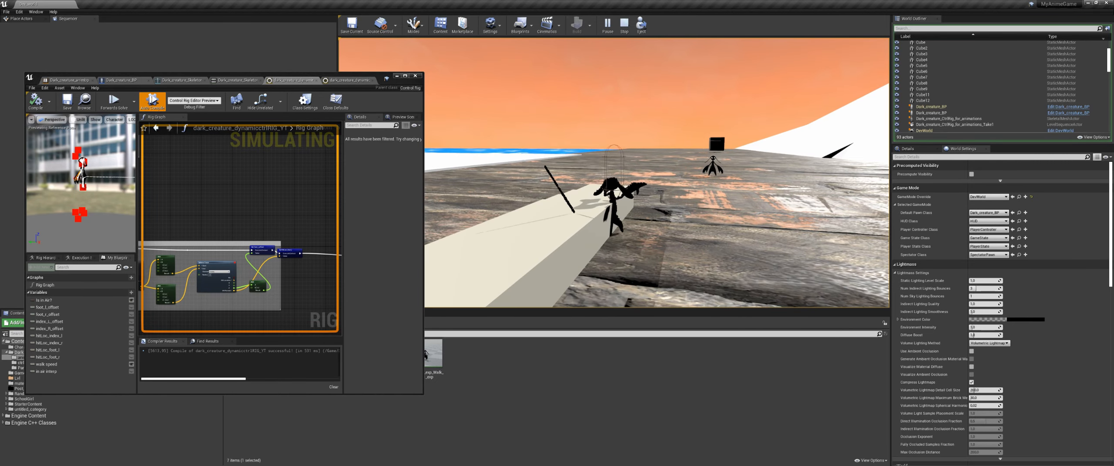